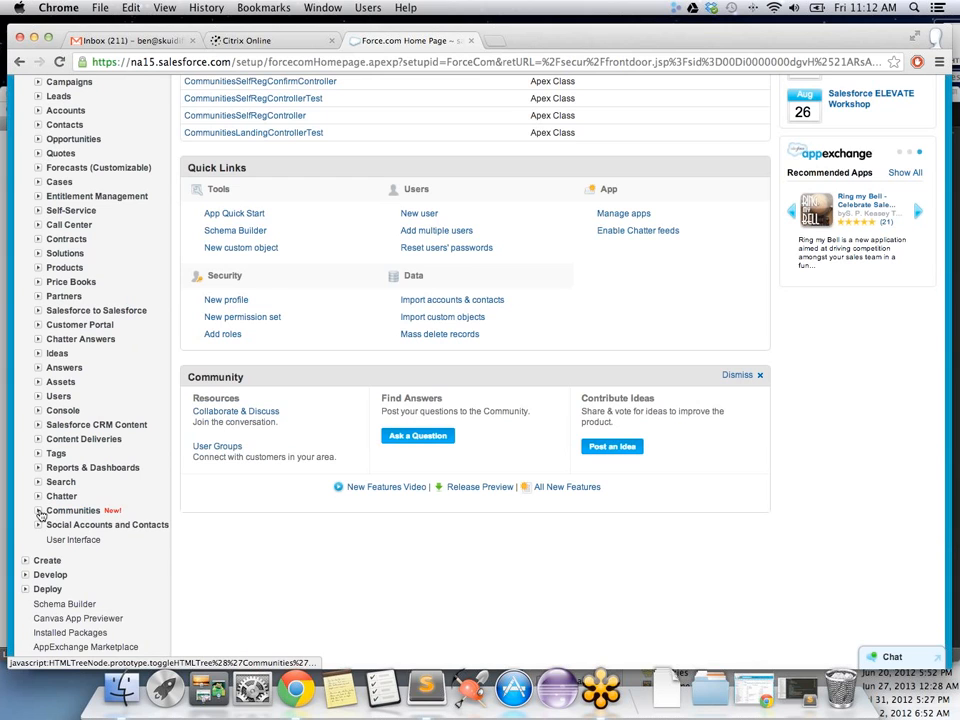
Step: Open Customize > Communities > Settings to reach the Manage Communities page
click(39, 511)
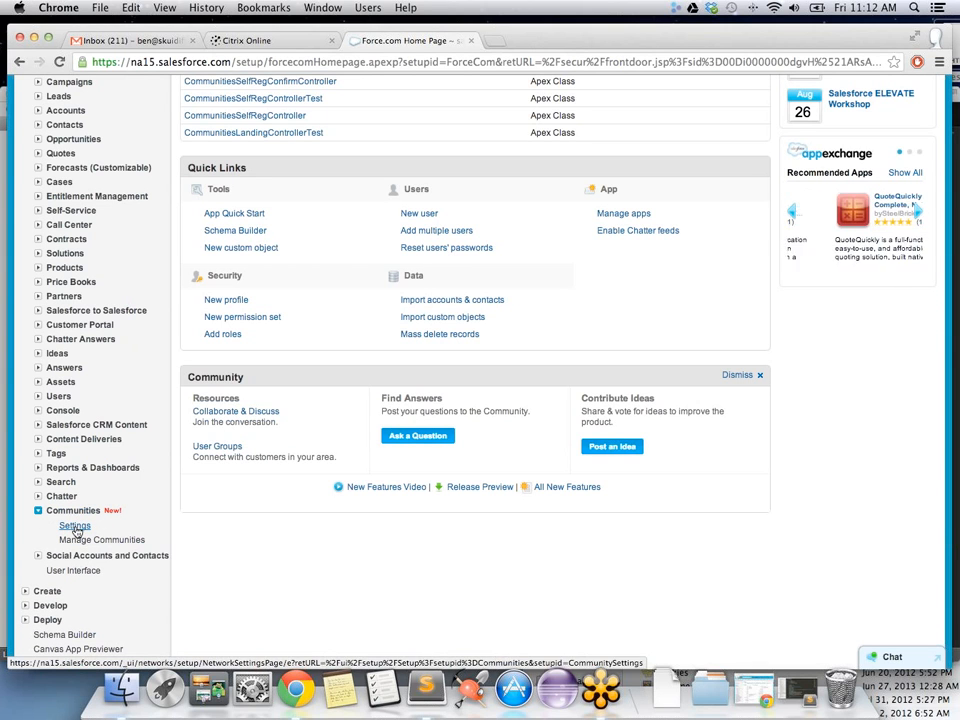
click(75, 528)
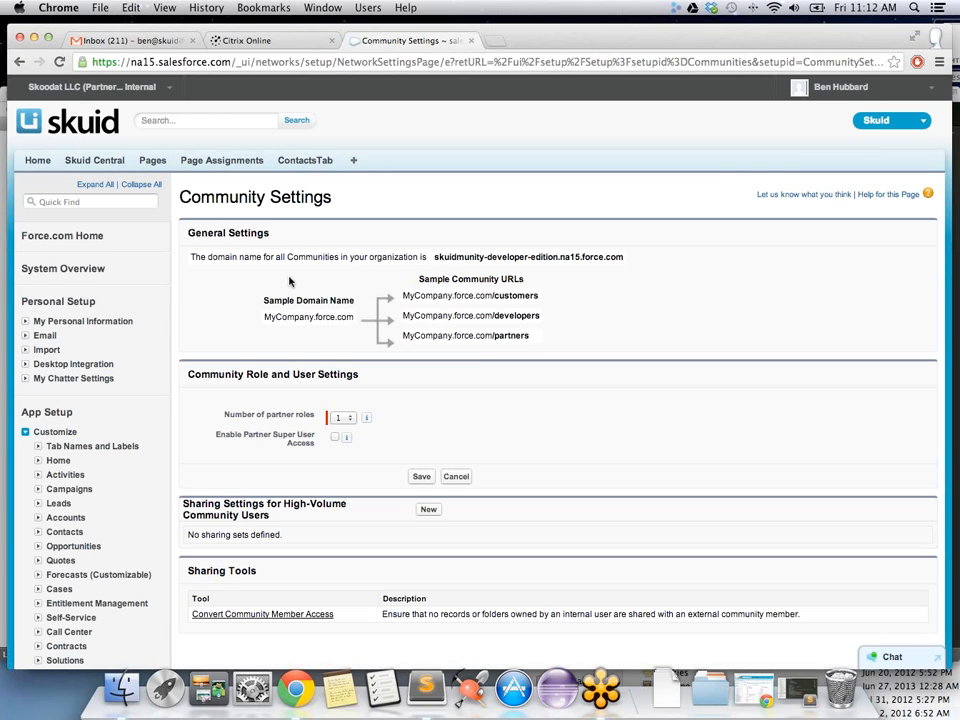
scroll(300, 270, down, 1)
scroll(301, 269, down, 1)
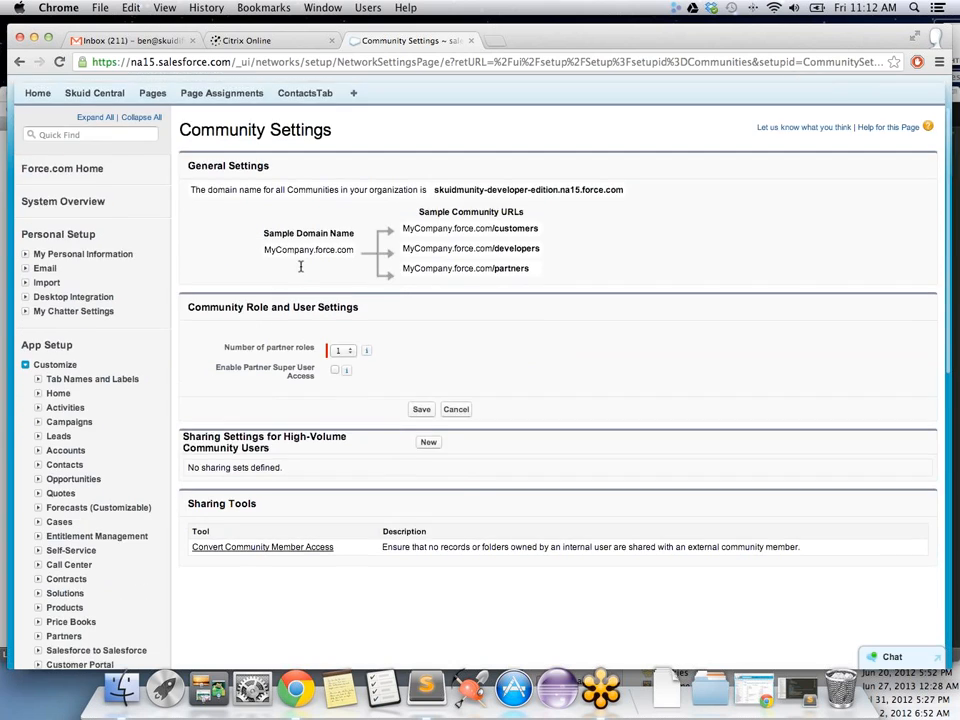
scroll(300, 267, up, 2)
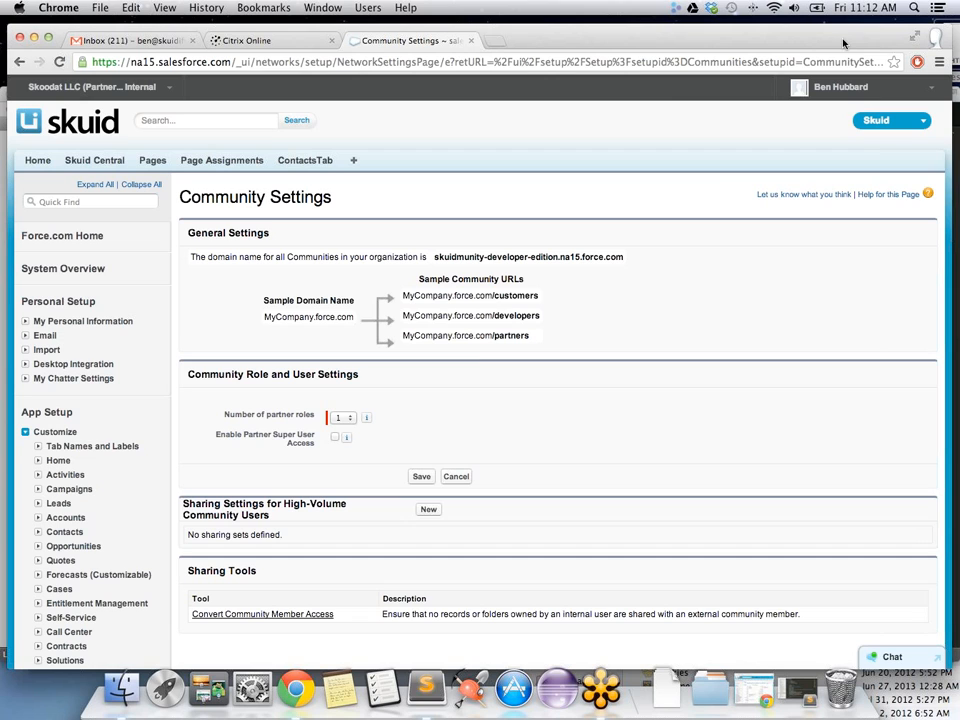
Step: Check the user account menu and scroll through the Manage Communities page
click(838, 87)
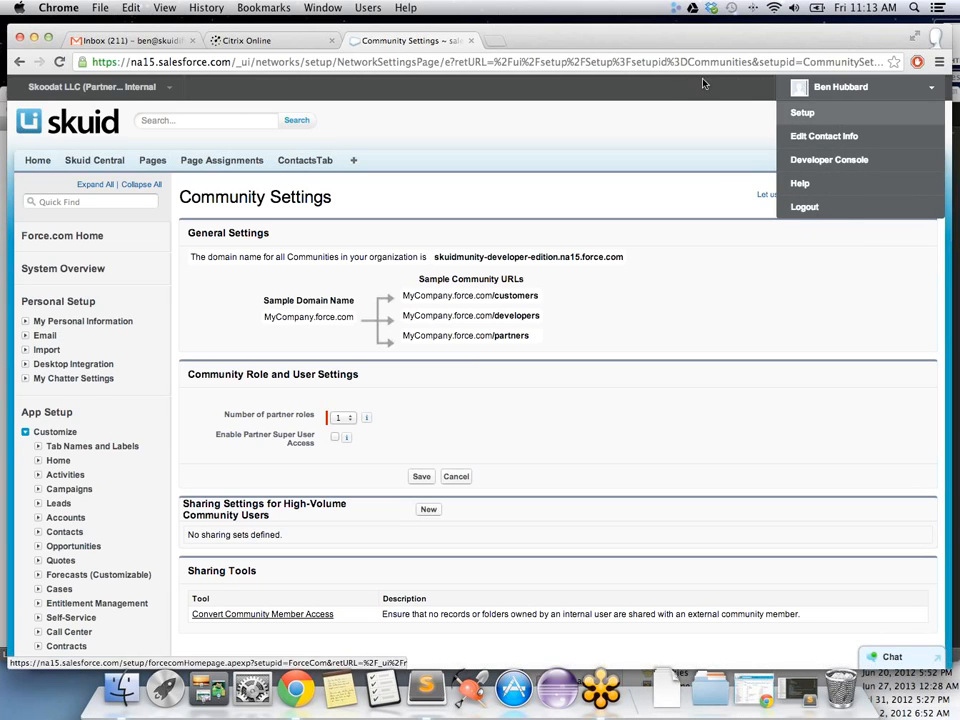
click(836, 90)
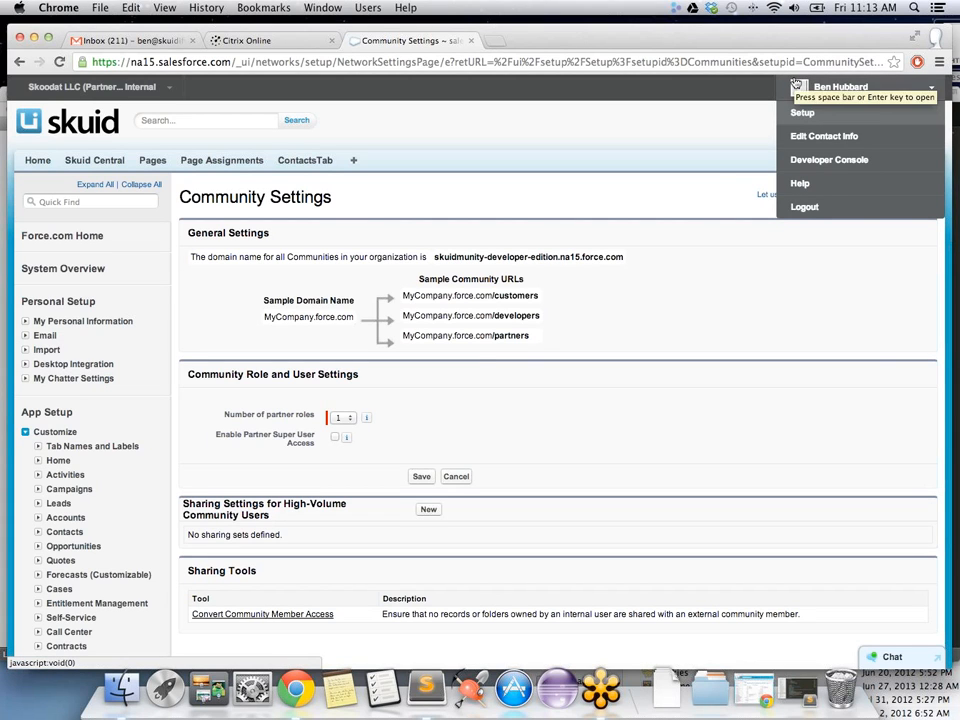
scroll(640, 132, down, 1)
scroll(640, 132, down, 2)
scroll(636, 134, up, 3)
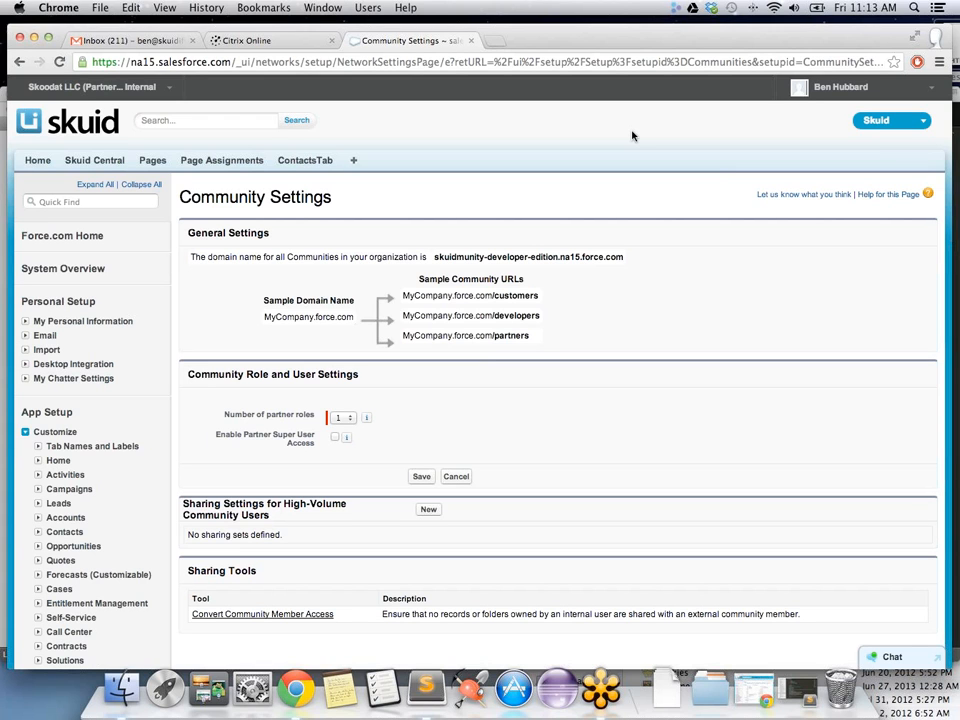
scroll(632, 135, down, 3)
scroll(632, 135, up, 3)
scroll(446, 162, down, 2)
scroll(446, 162, up, 2)
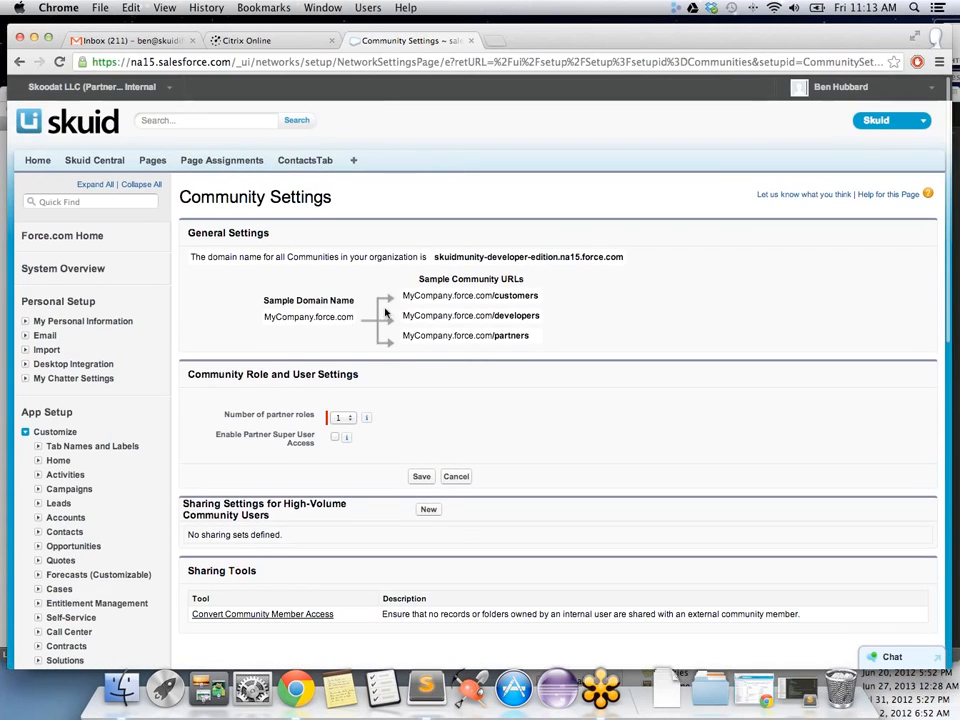
scroll(349, 320, down, 8)
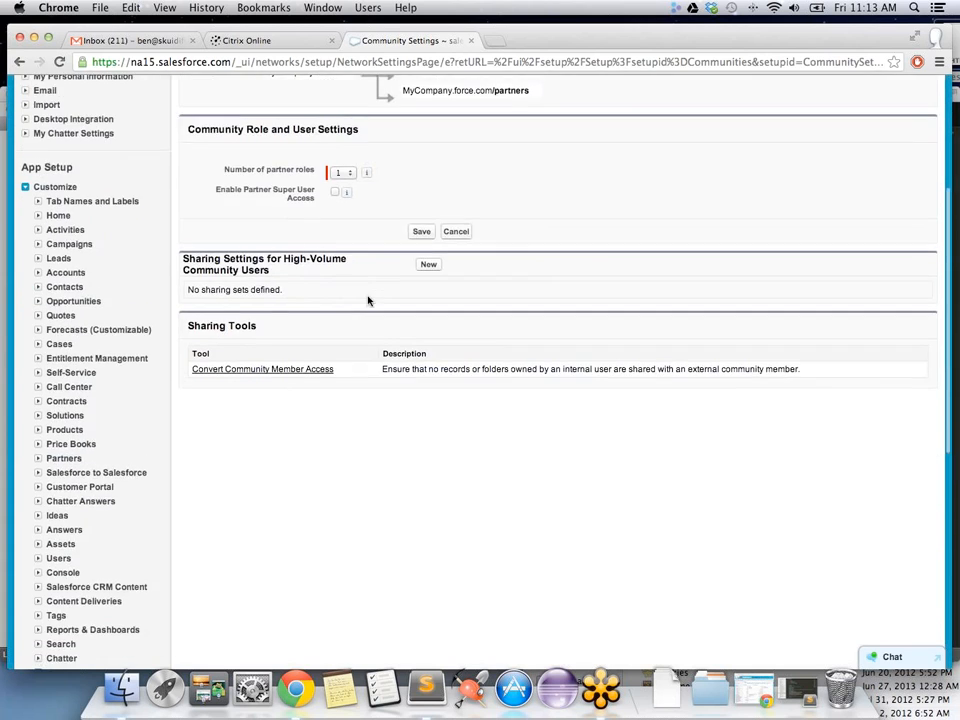
scroll(362, 300, up, 3)
scroll(330, 330, down, 5)
Step: Visit the Skuidmunity site from All Communities, return, and edit its settings
click(87, 518)
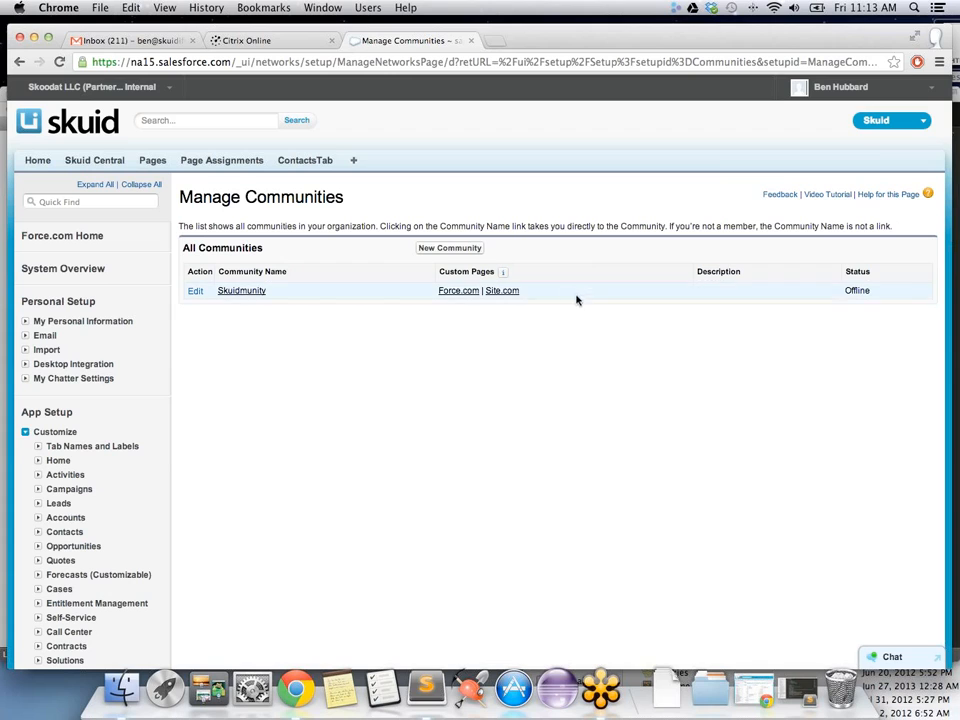
click(243, 298)
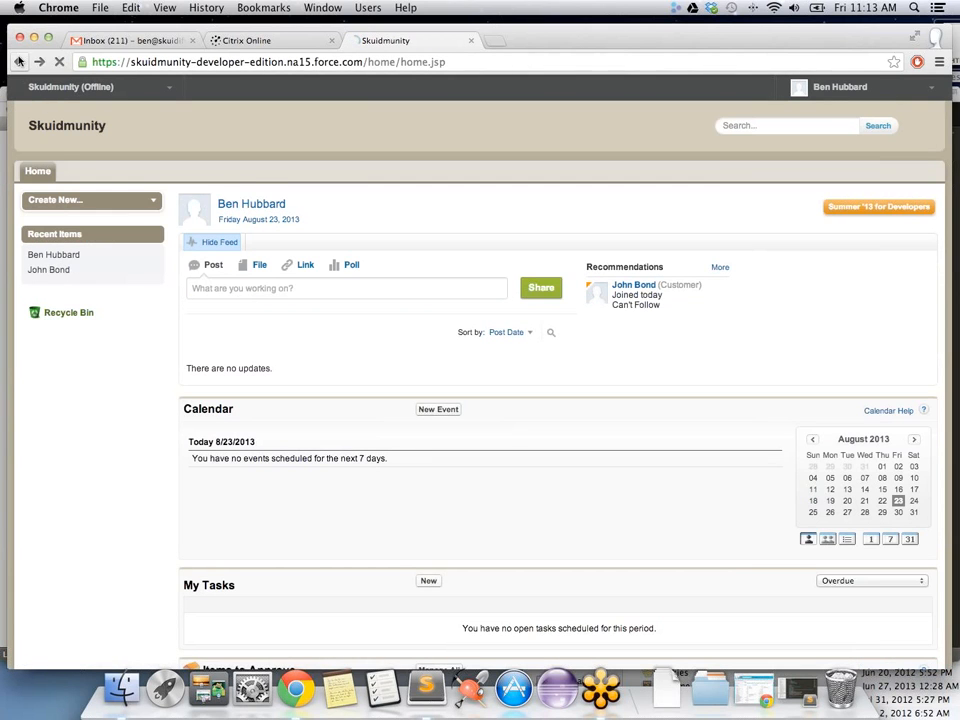
click(19, 61)
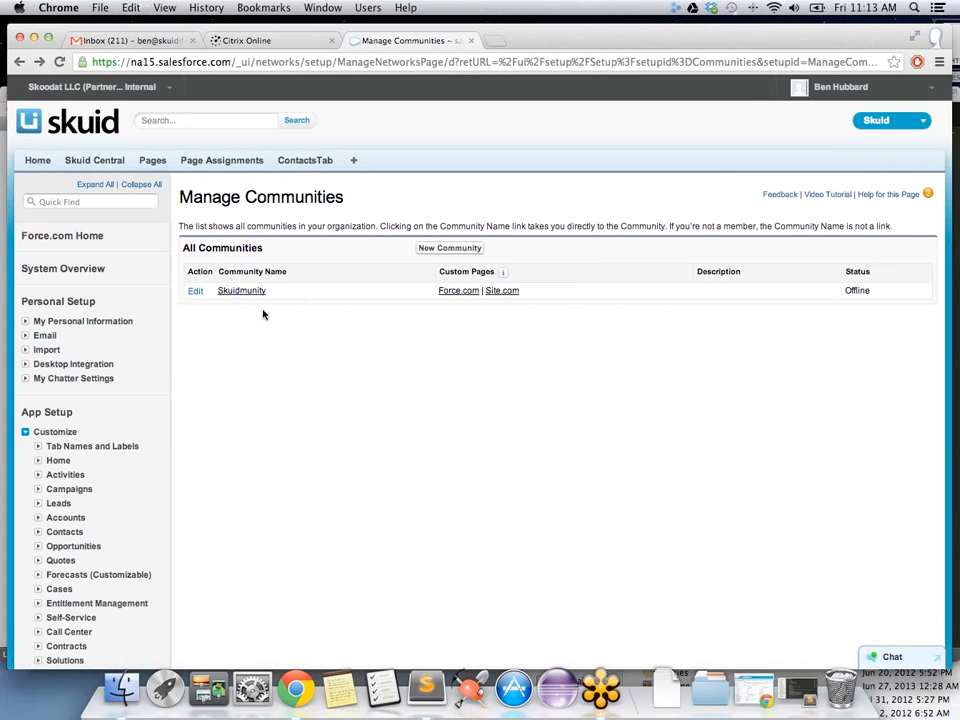
click(195, 293)
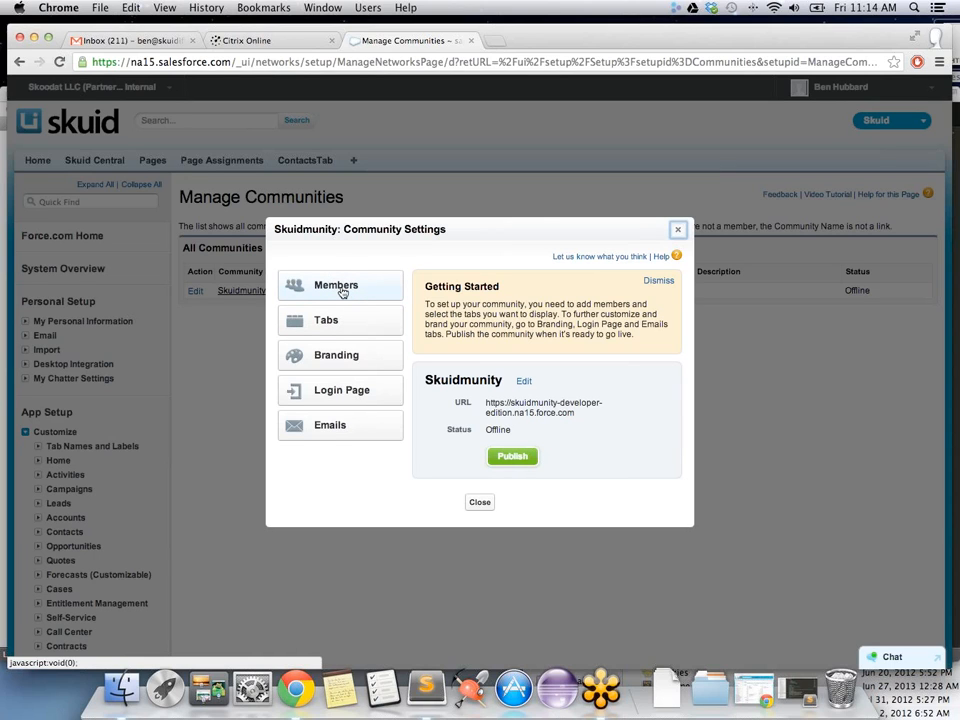
click(342, 292)
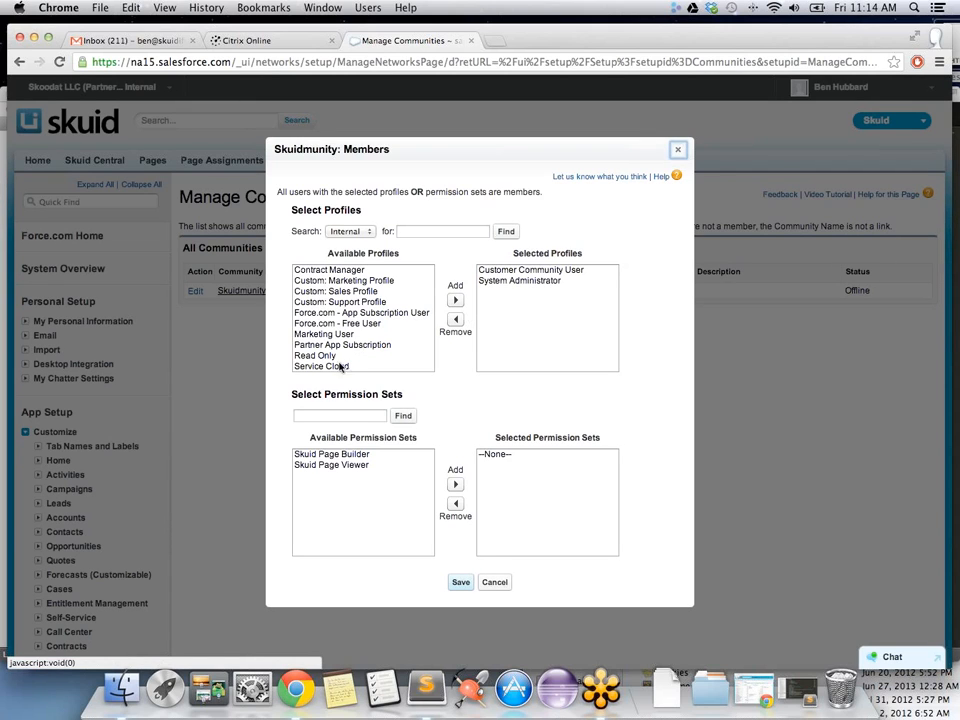
click(494, 582)
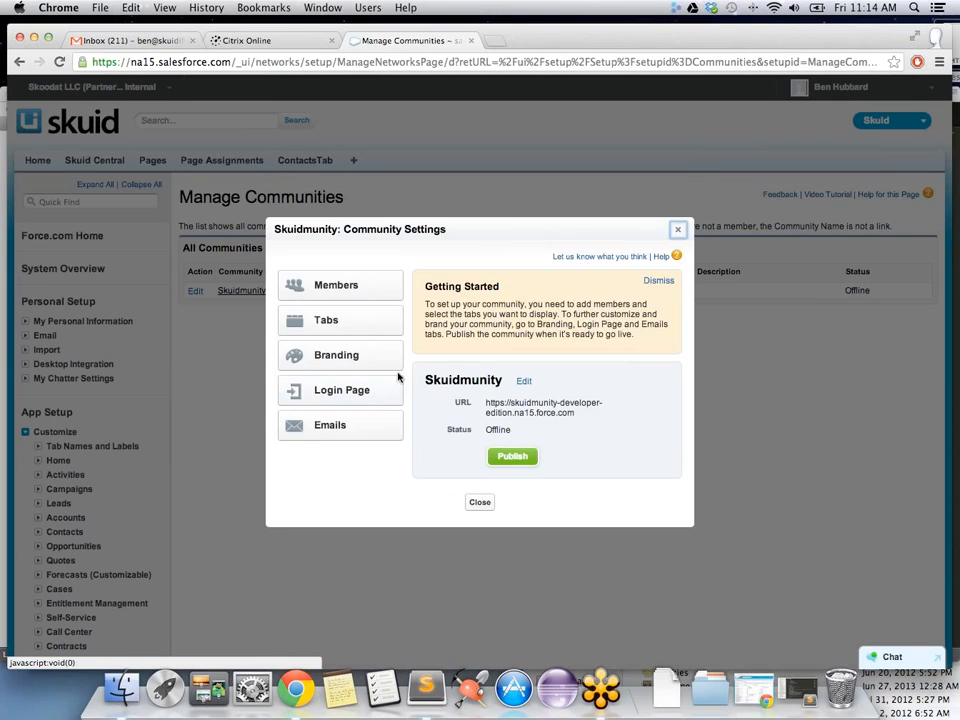
Step: Review the community's Tabs settings without changes, then go to Branding
click(326, 321)
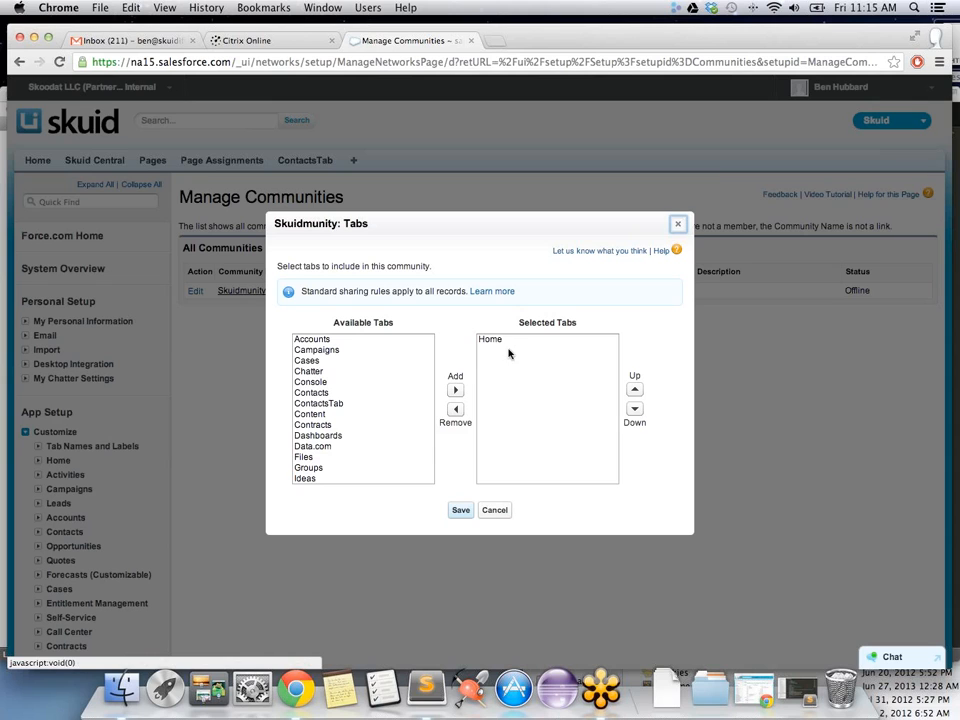
click(494, 512)
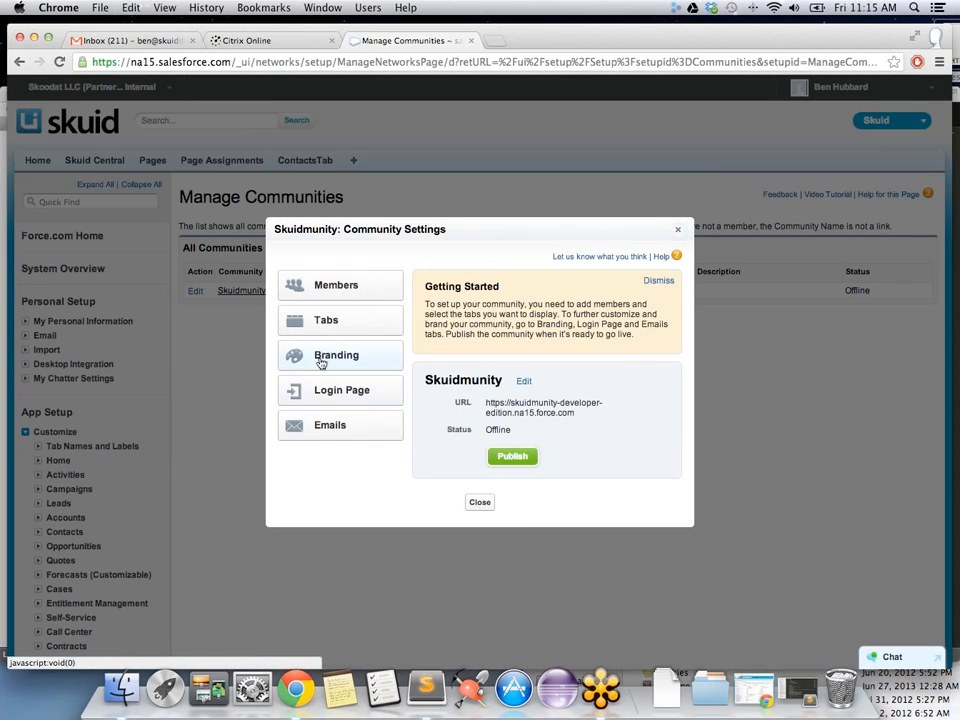
click(321, 362)
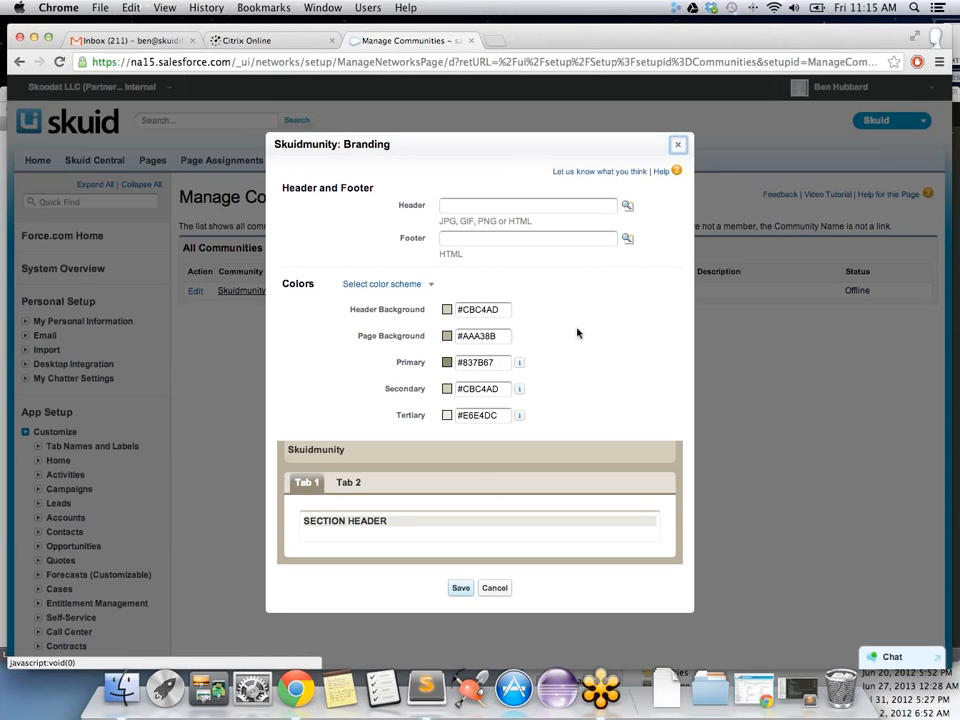
scroll(578, 333, down, 3)
scroll(578, 333, up, 3)
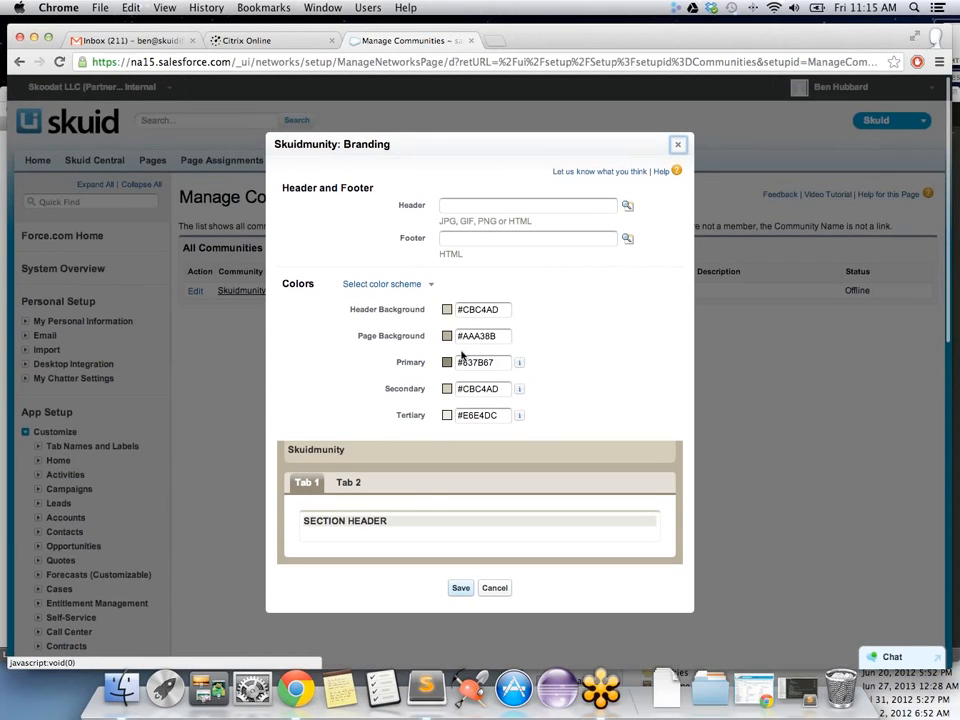
Step: Pick the Tan colour scheme after trying Aloha Blue, and save the branding
click(401, 287)
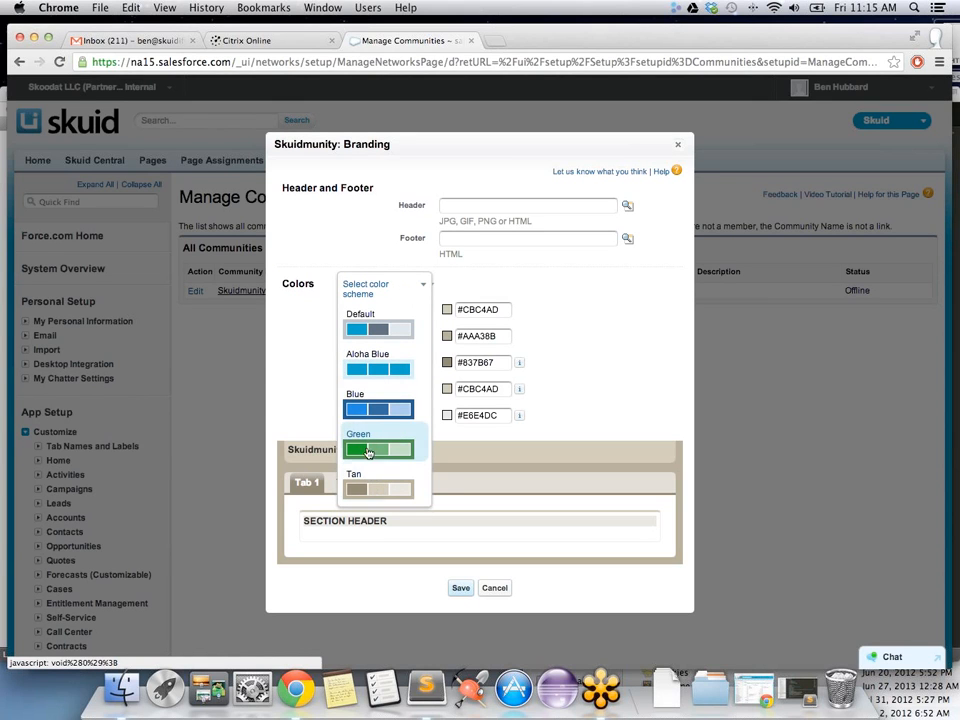
click(383, 367)
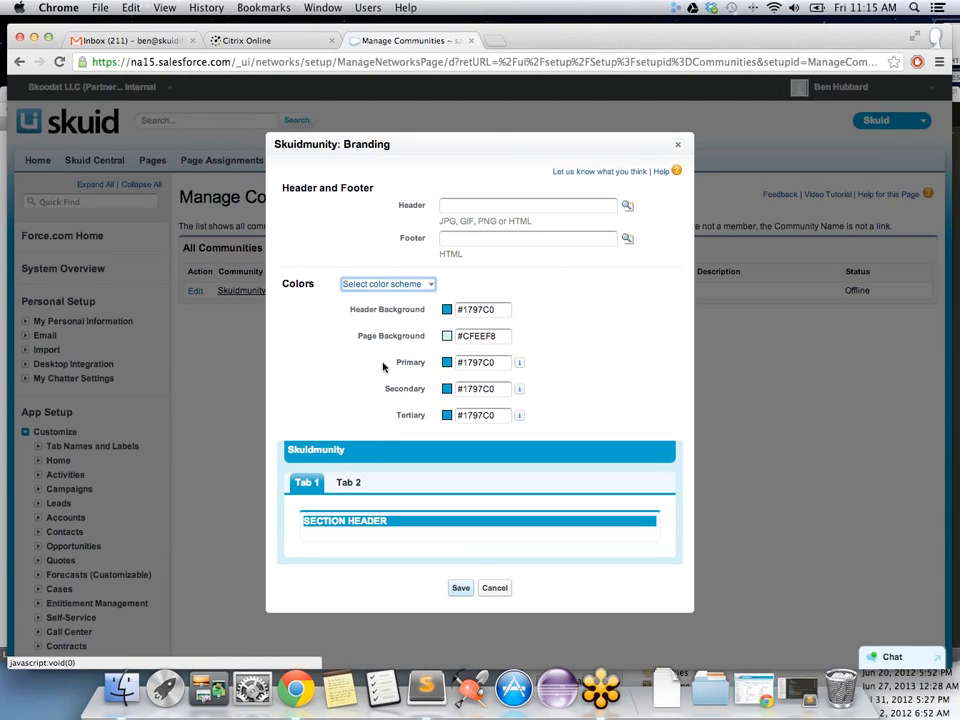
click(420, 285)
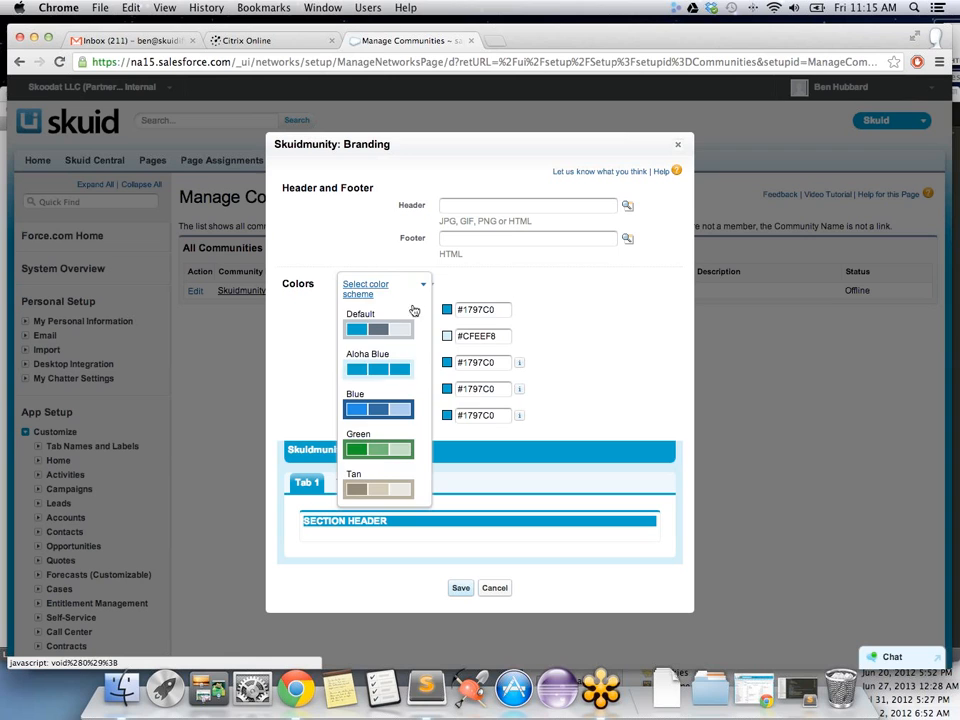
click(374, 478)
click(461, 589)
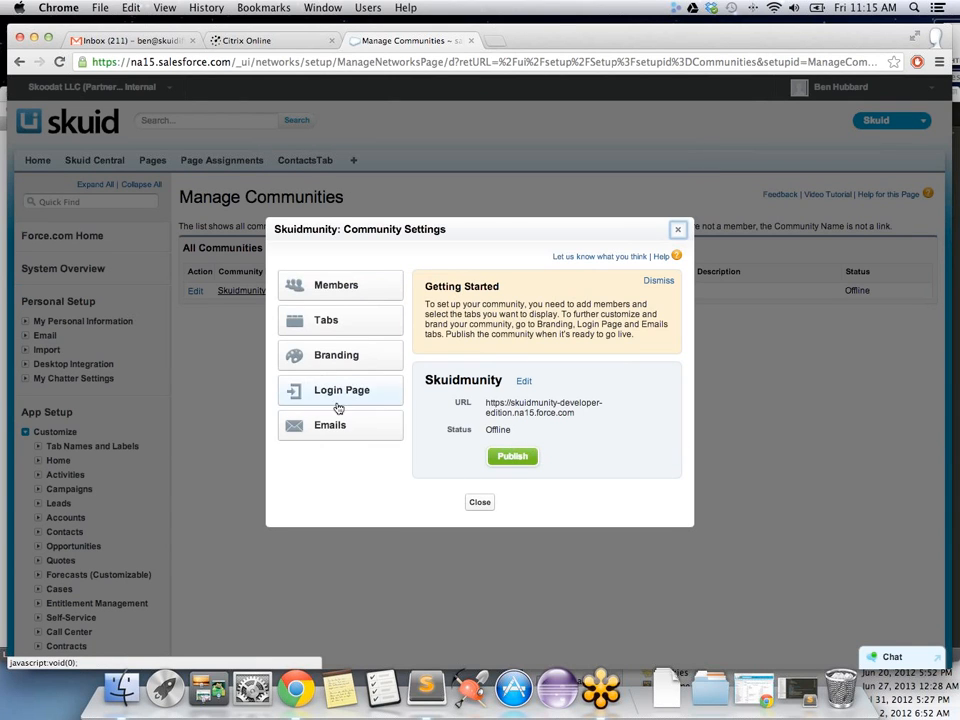
click(339, 392)
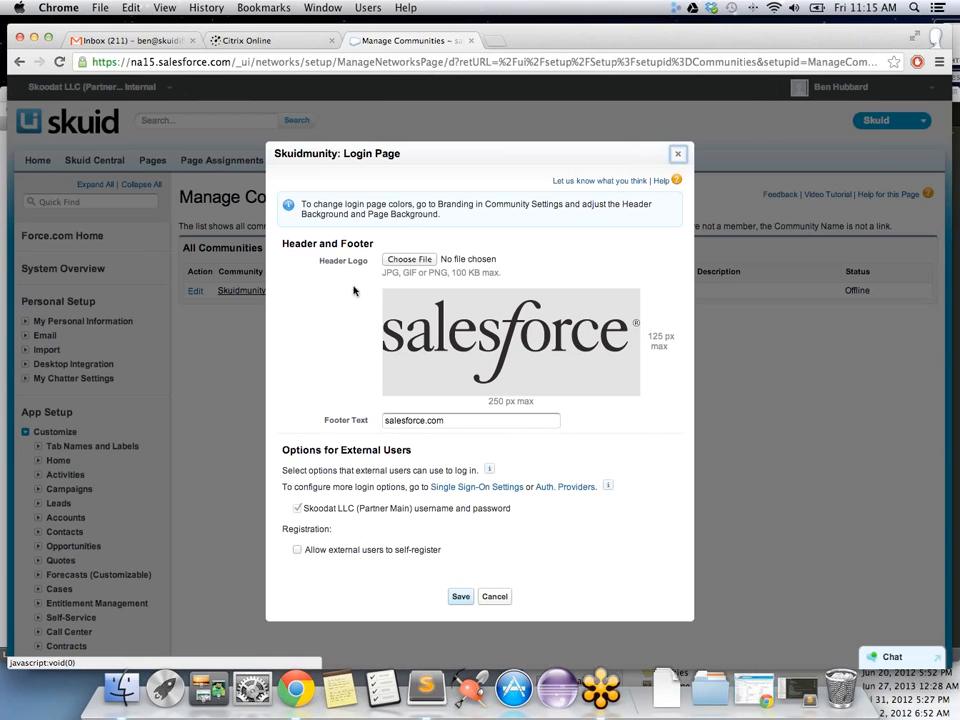
Step: Leave Login Page and Emails settings unchanged, close, and reopen Skuidmunity's settings
click(495, 597)
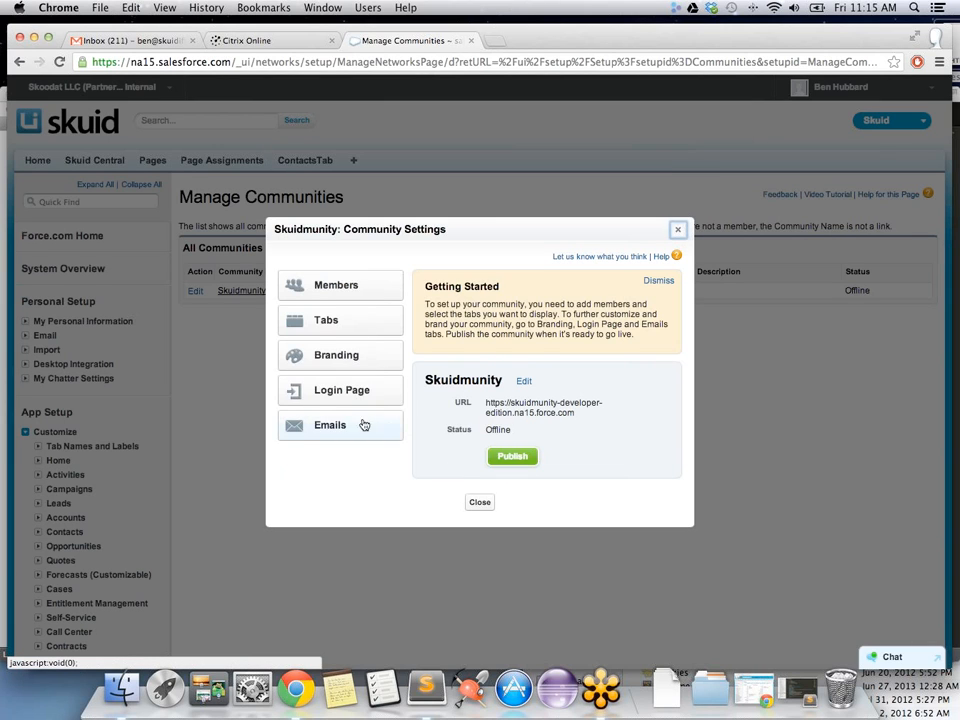
click(330, 425)
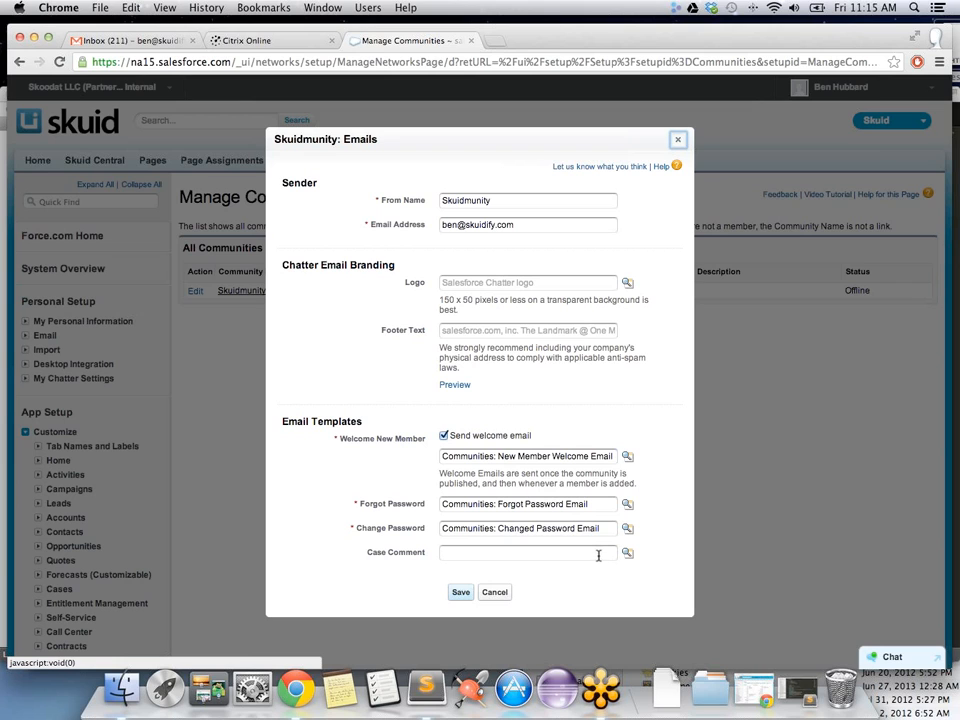
click(493, 593)
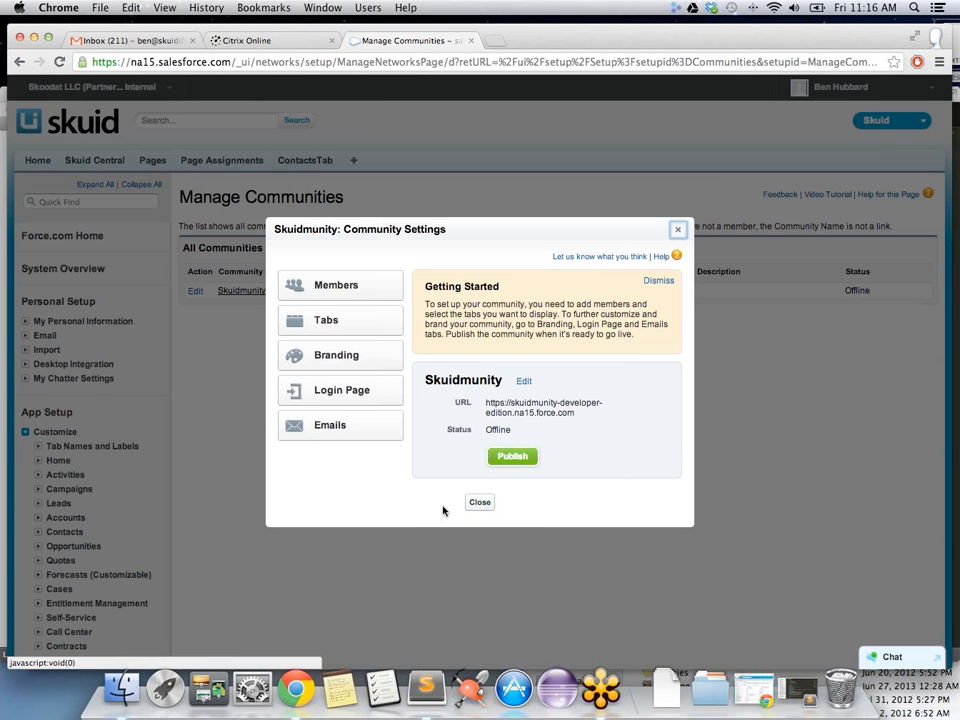
click(474, 505)
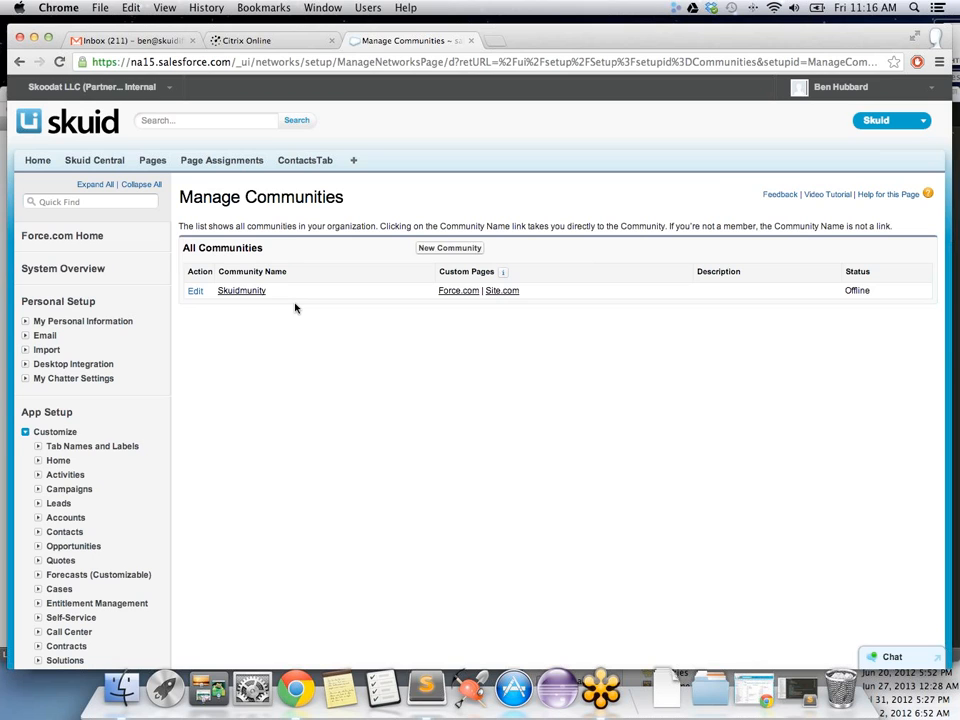
click(196, 292)
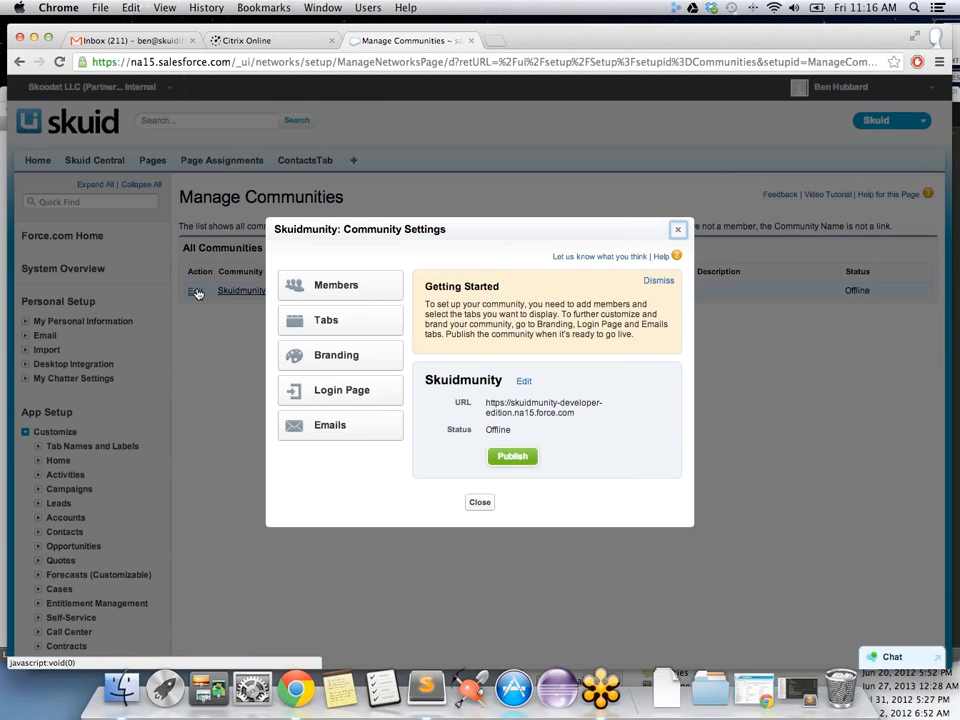
Step: Publish the Skuidmunity community and confirm bringing it back online
click(676, 228)
click(239, 293)
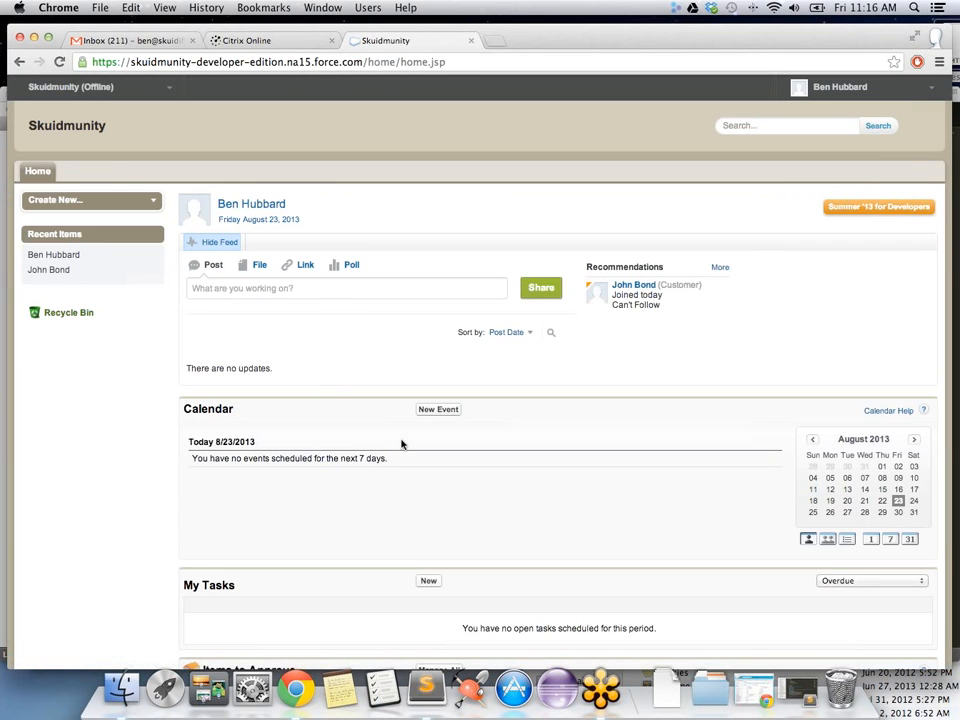
click(20, 62)
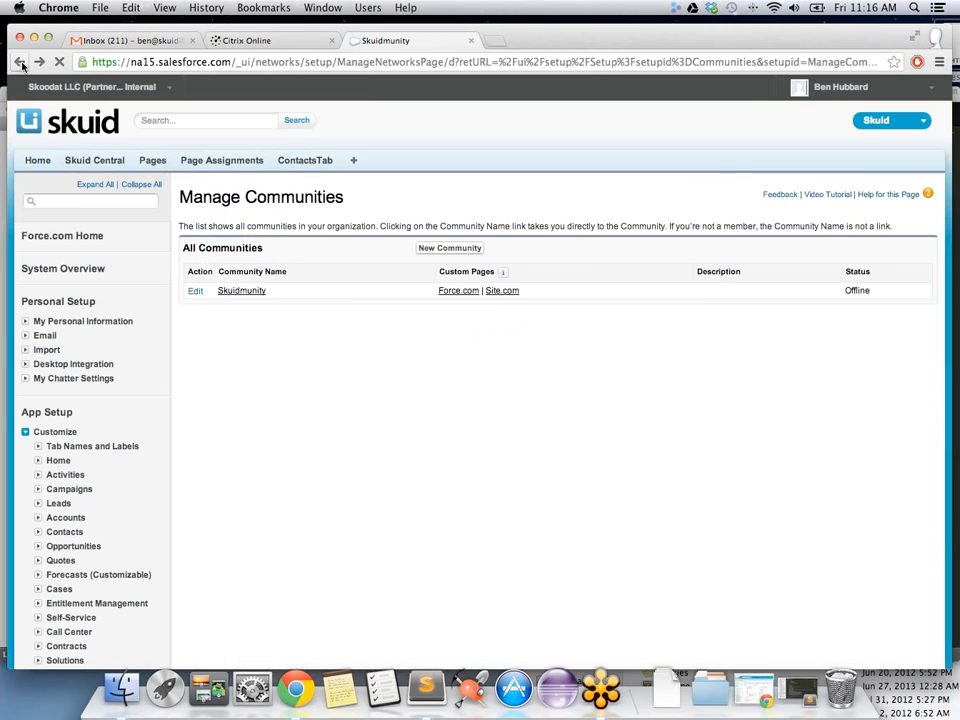
click(194, 292)
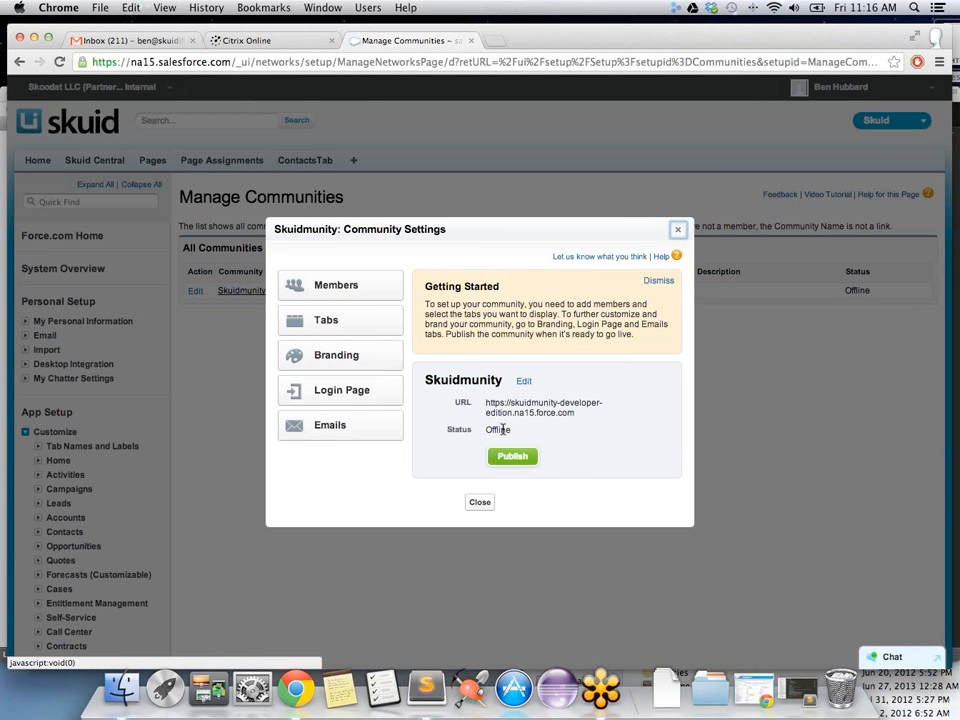
click(529, 458)
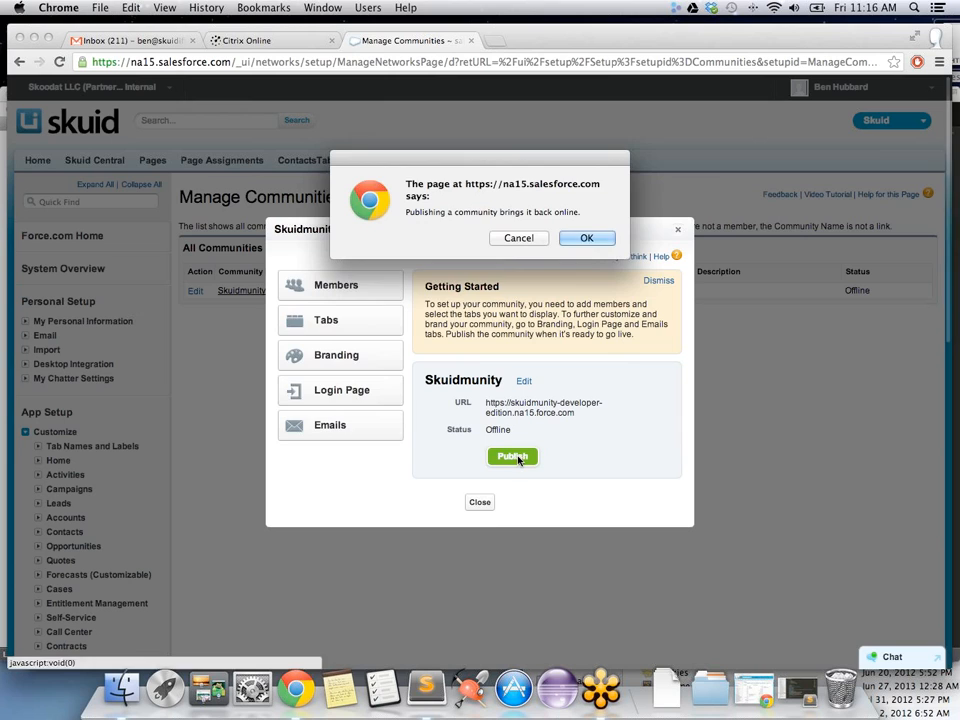
click(603, 240)
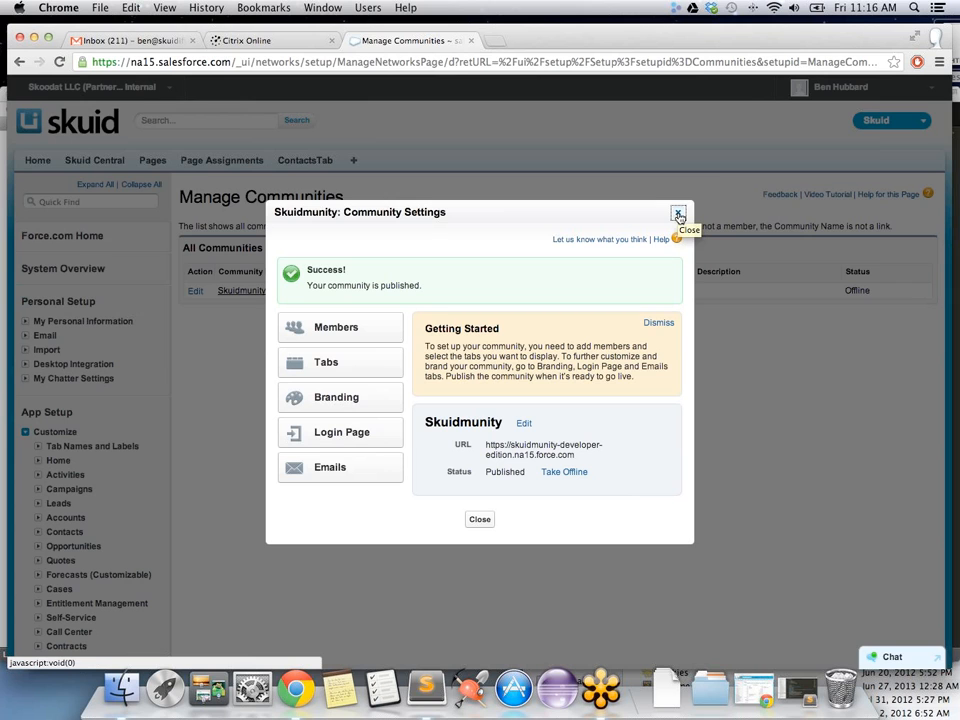
Step: Review the community's Members profiles without changes and close the settings
click(678, 215)
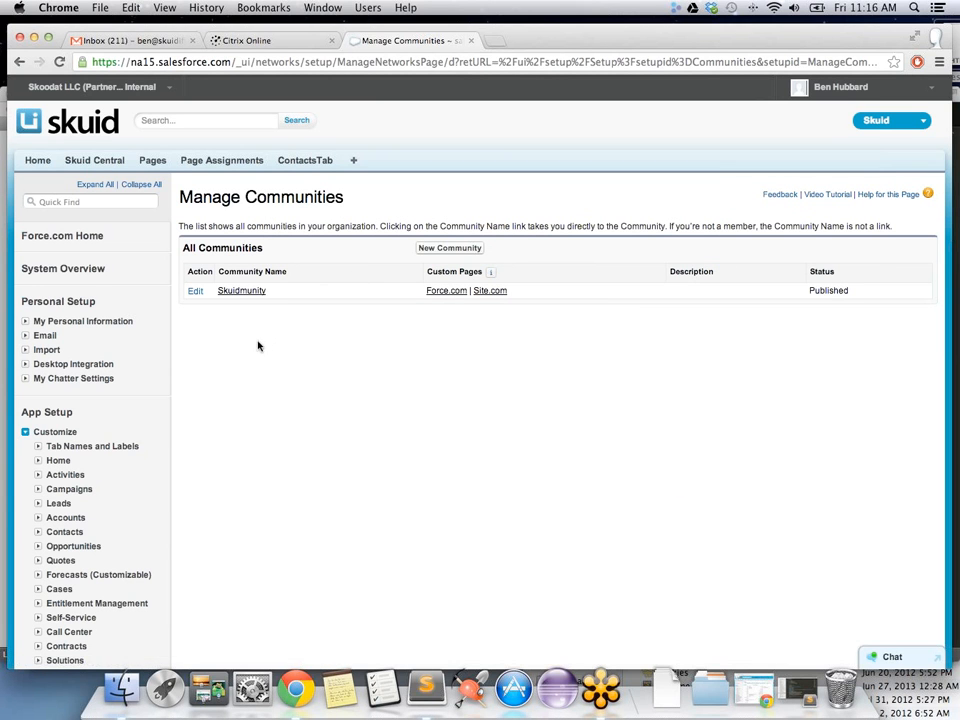
click(196, 291)
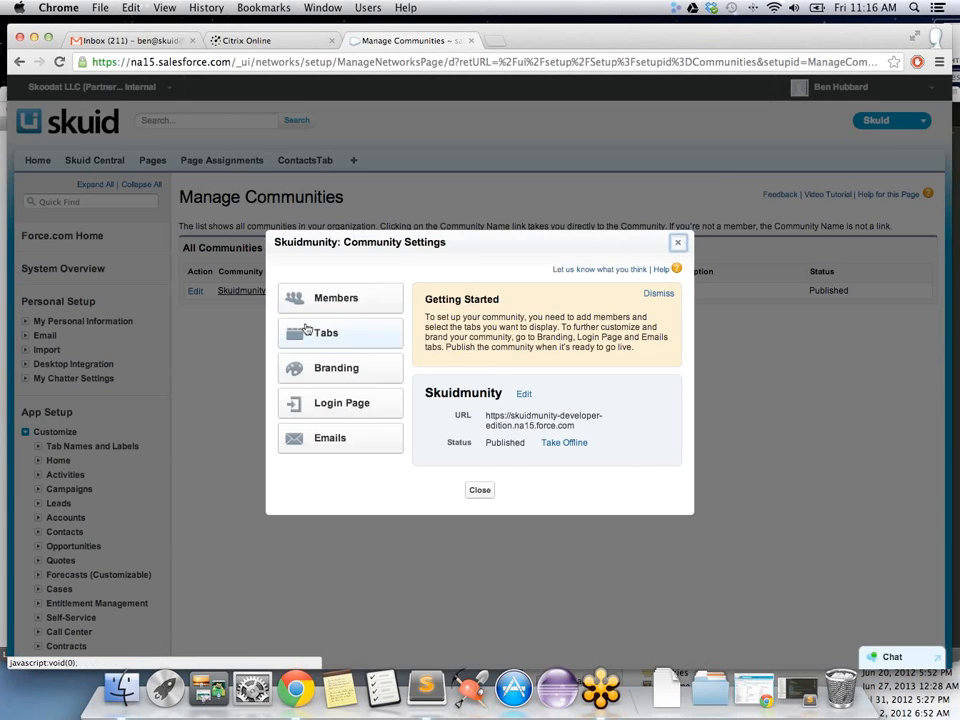
click(338, 296)
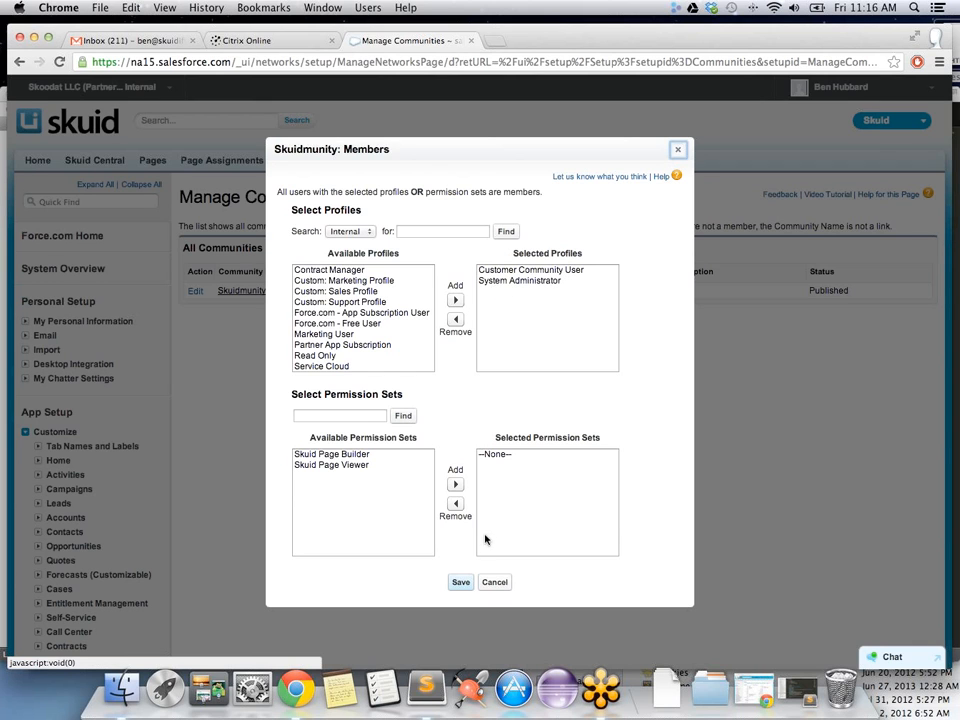
click(497, 584)
click(472, 492)
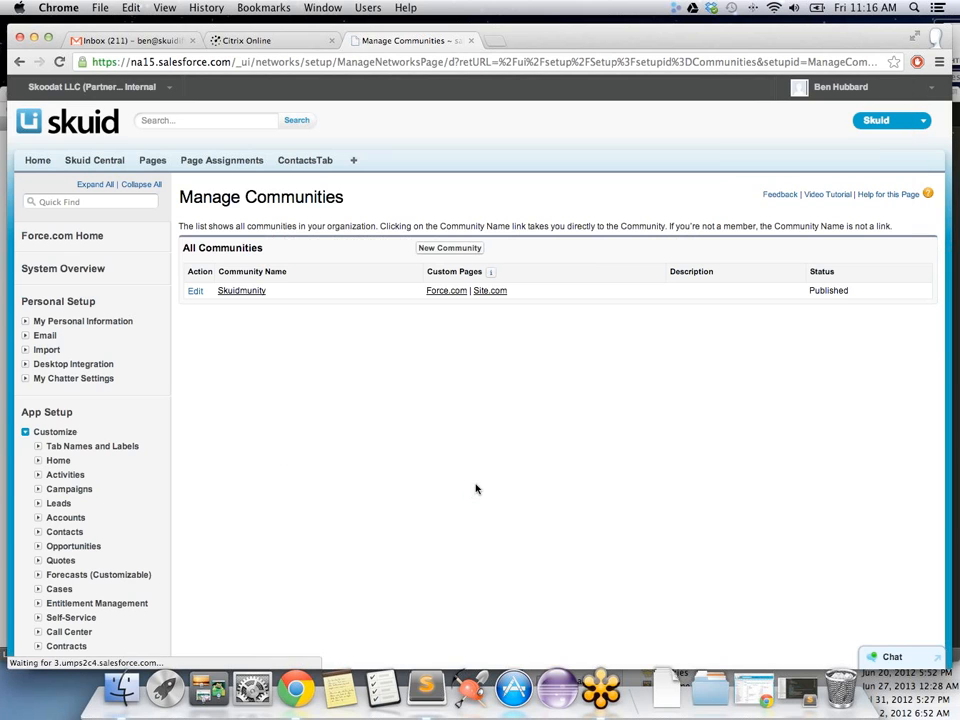
Step: Open the third contact's record from the ContactsTab Skuid contacts table
click(313, 162)
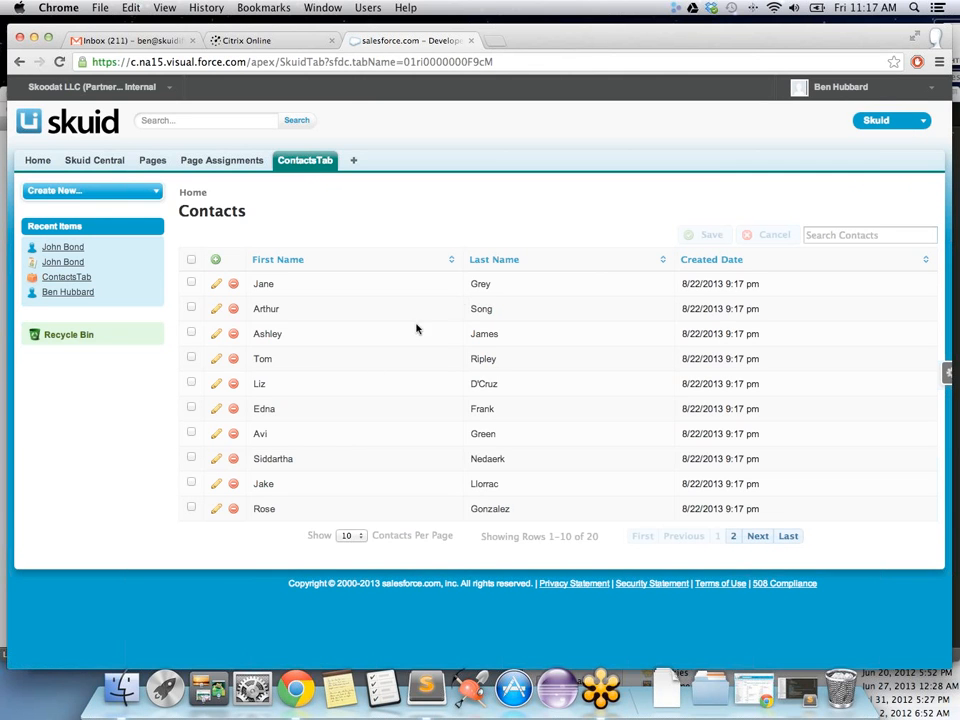
click(274, 340)
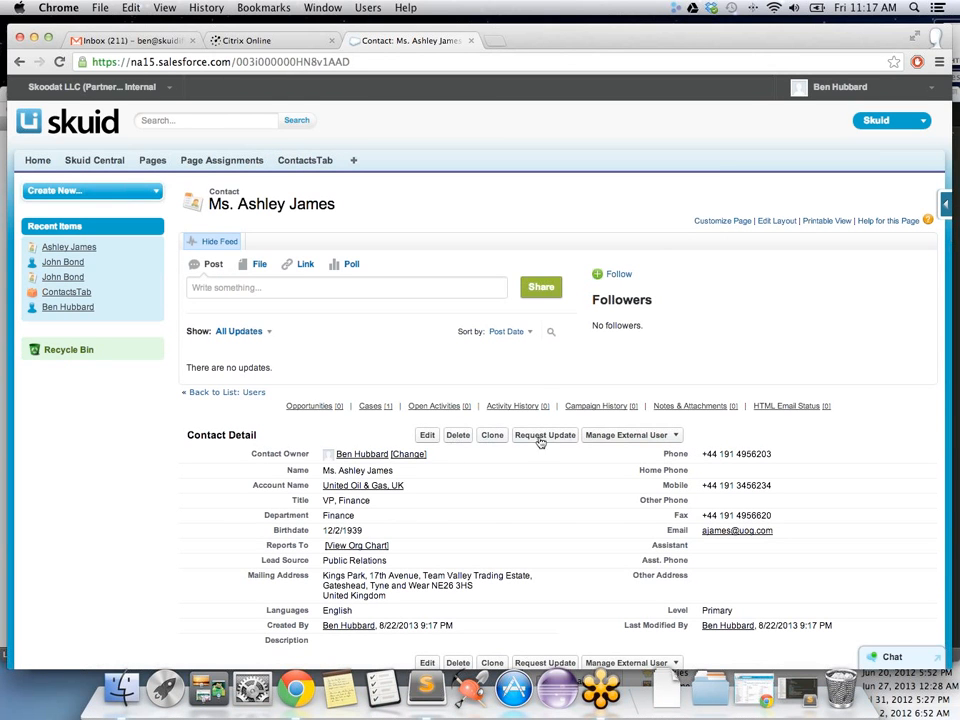
Step: Enable the contact as a customer user with Customer Community license and Customer Community User profile
click(667, 437)
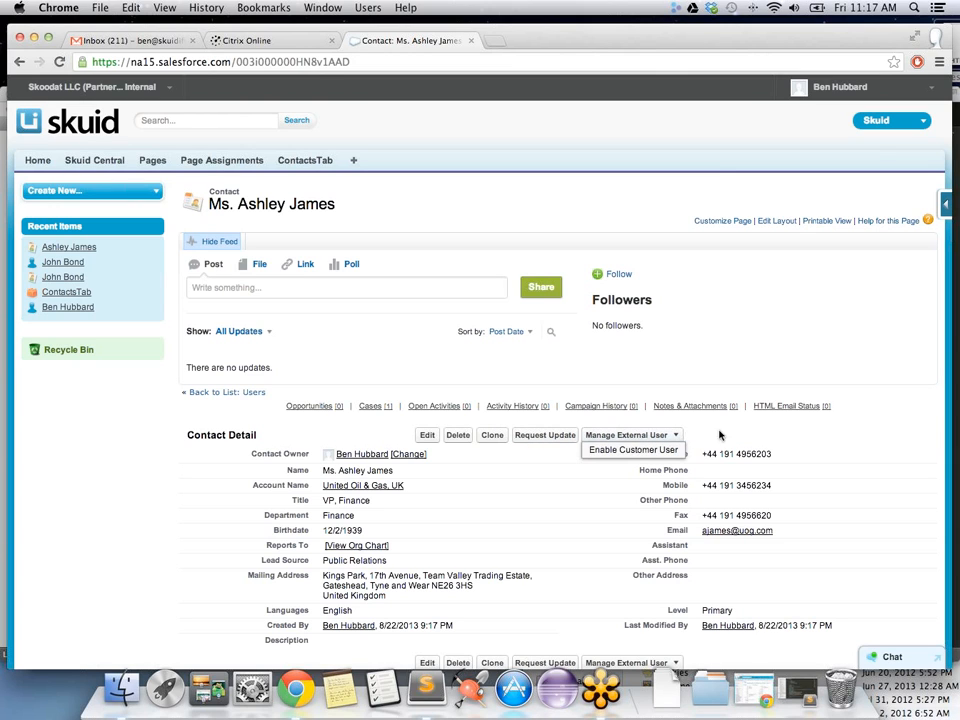
click(633, 451)
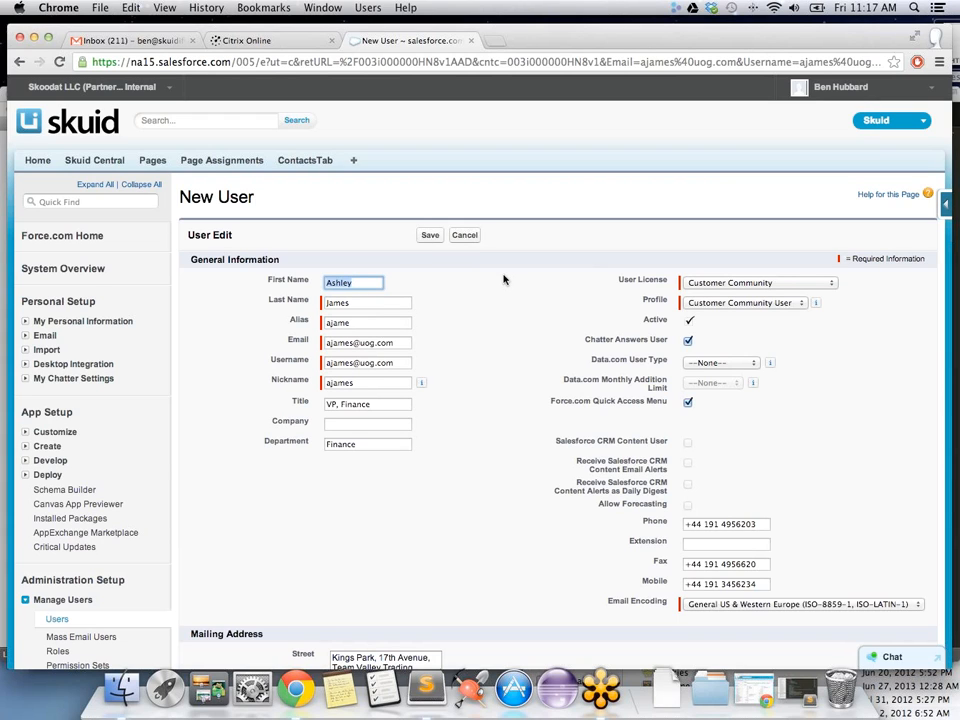
click(830, 284)
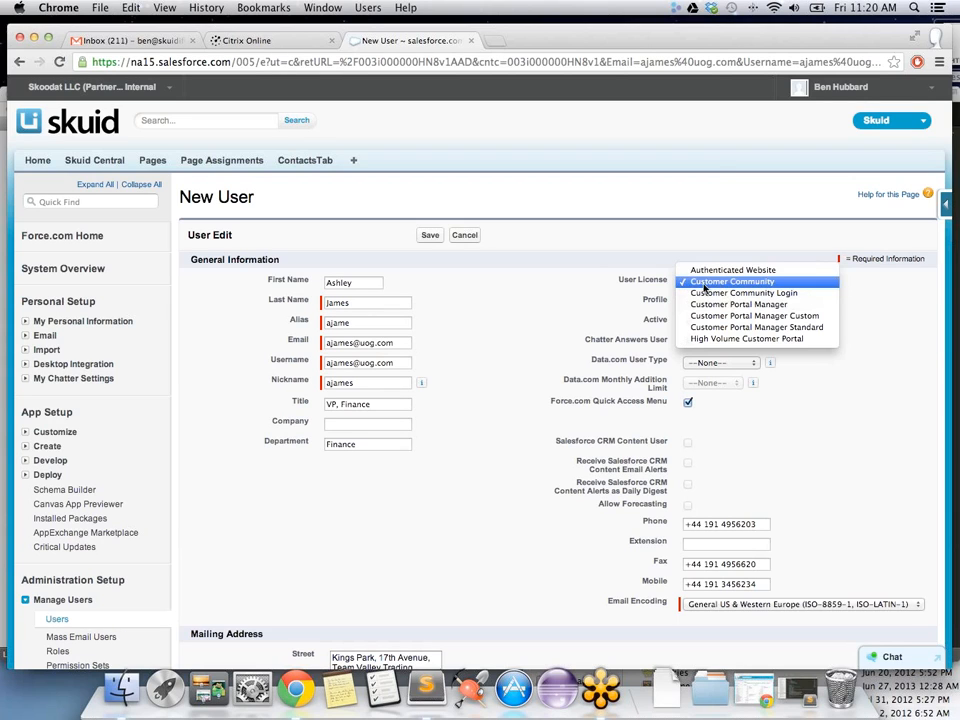
click(712, 282)
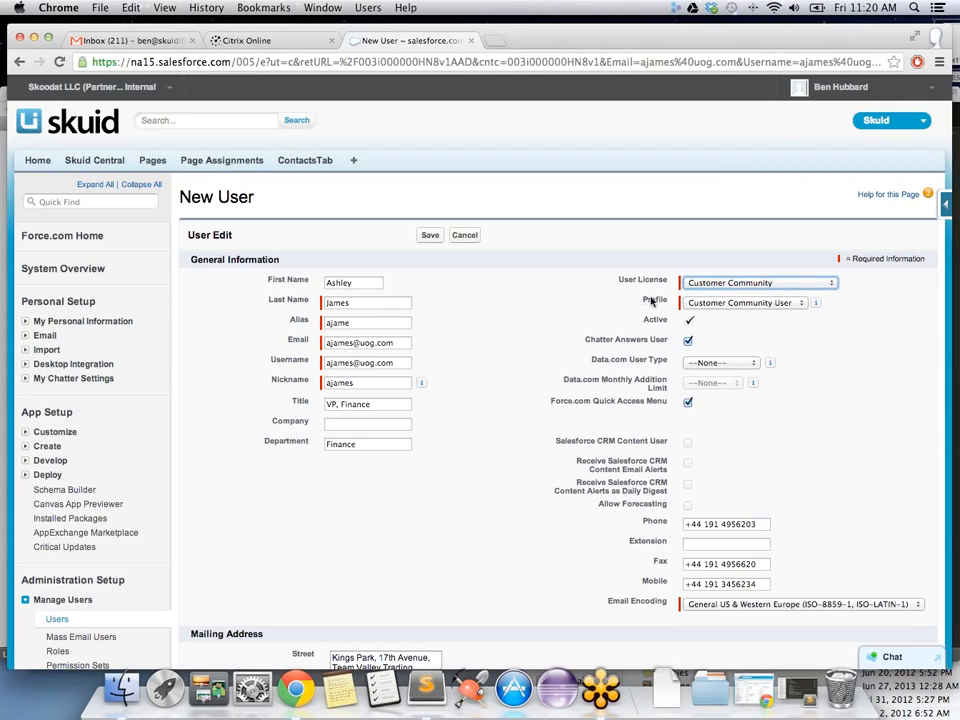
click(716, 303)
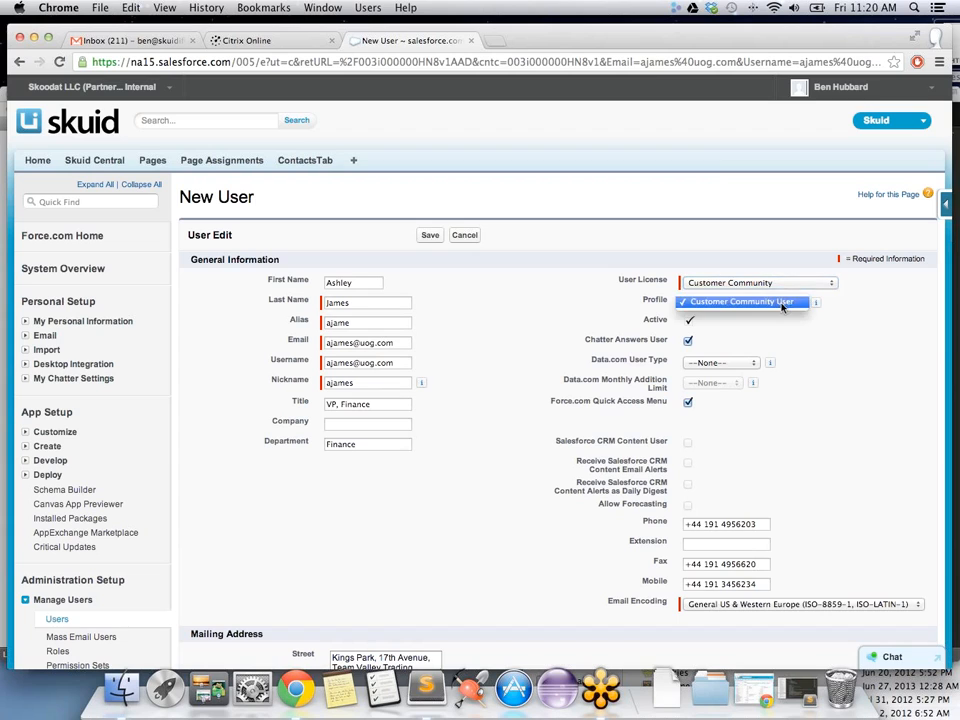
click(868, 312)
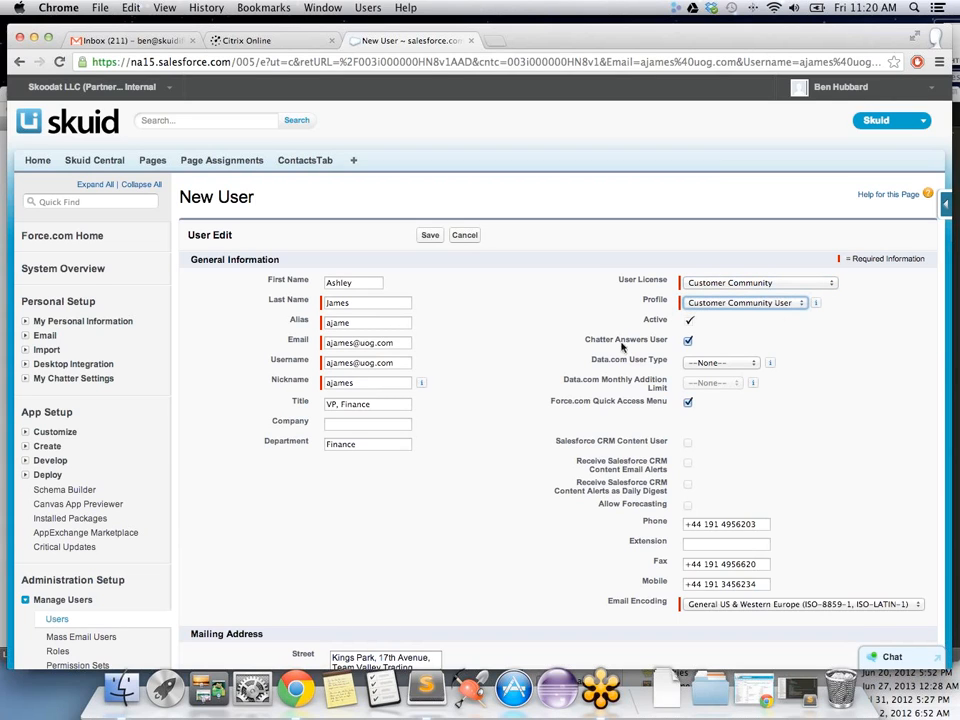
Step: Replace the Email field with the contact's new address and save the user
click(310, 346)
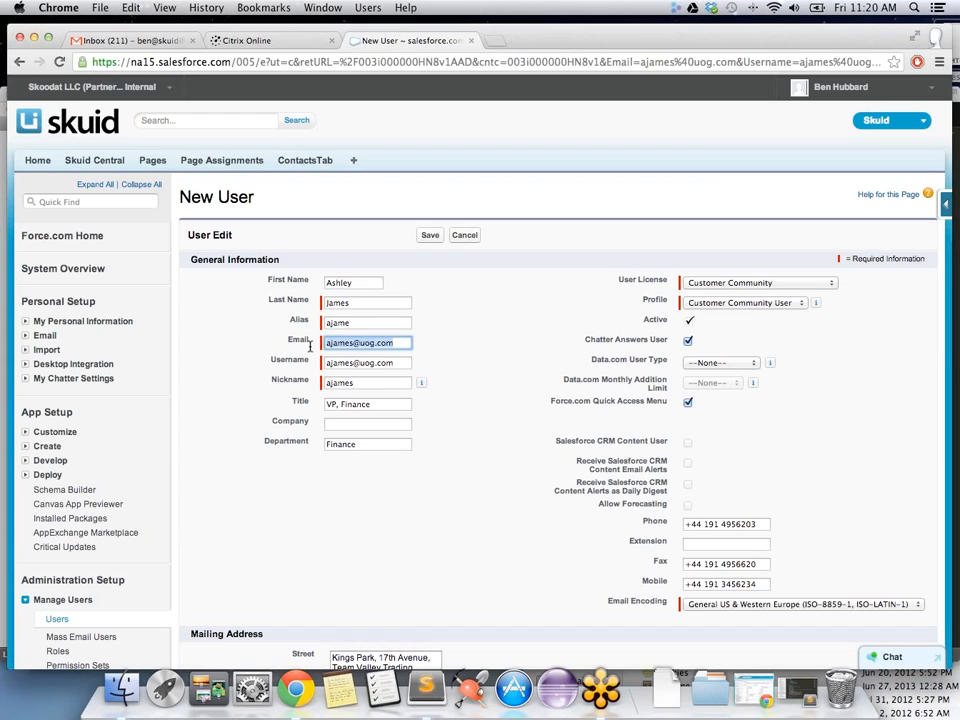
scroll(310, 345, down, 5)
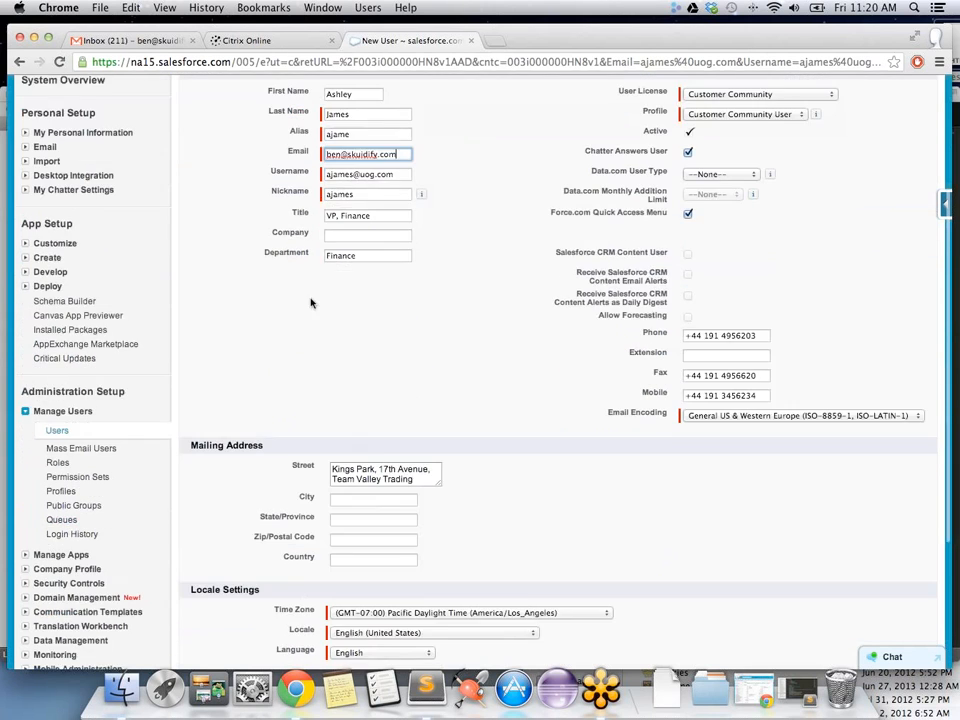
scroll(490, 343, up, 3)
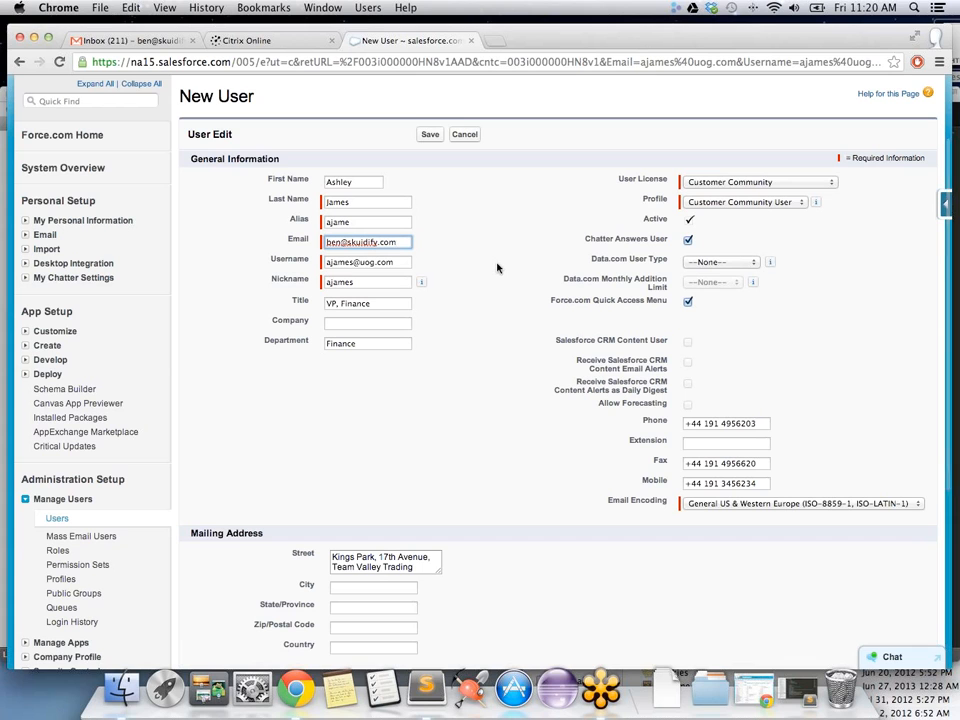
scroll(499, 268, down, 8)
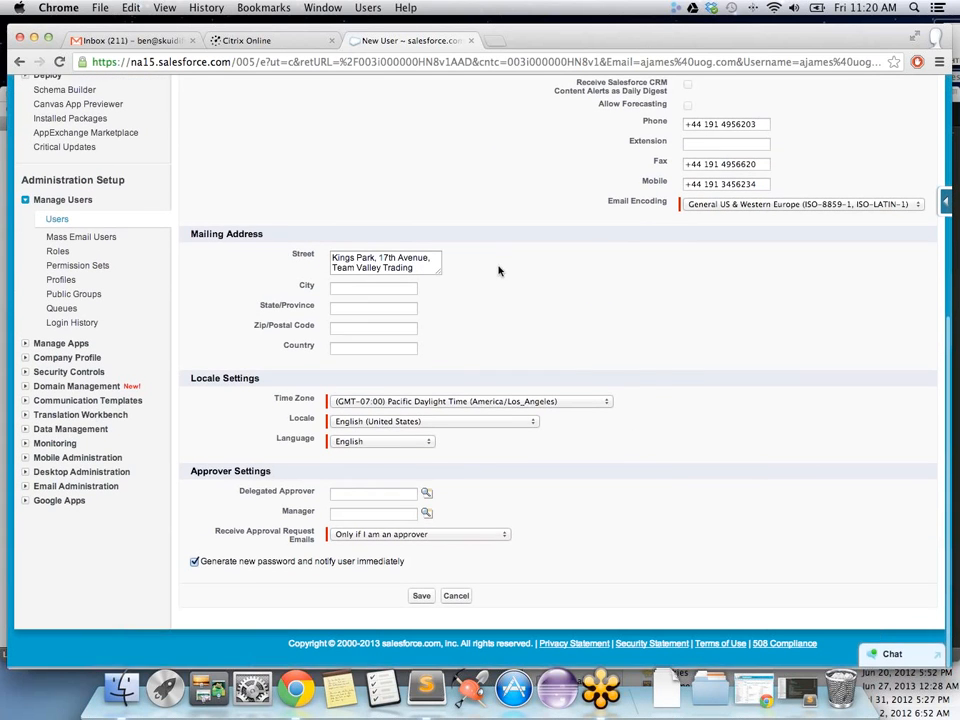
click(421, 598)
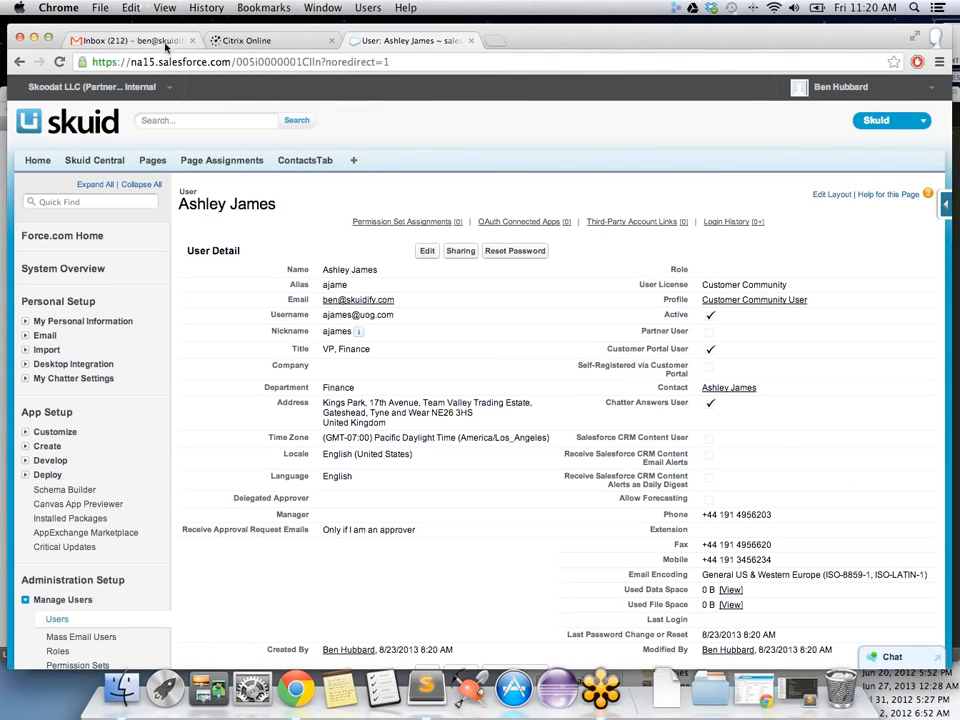
Step: Open the 'Welcome to Skuidmunity' message in the Gmail inbox
click(120, 40)
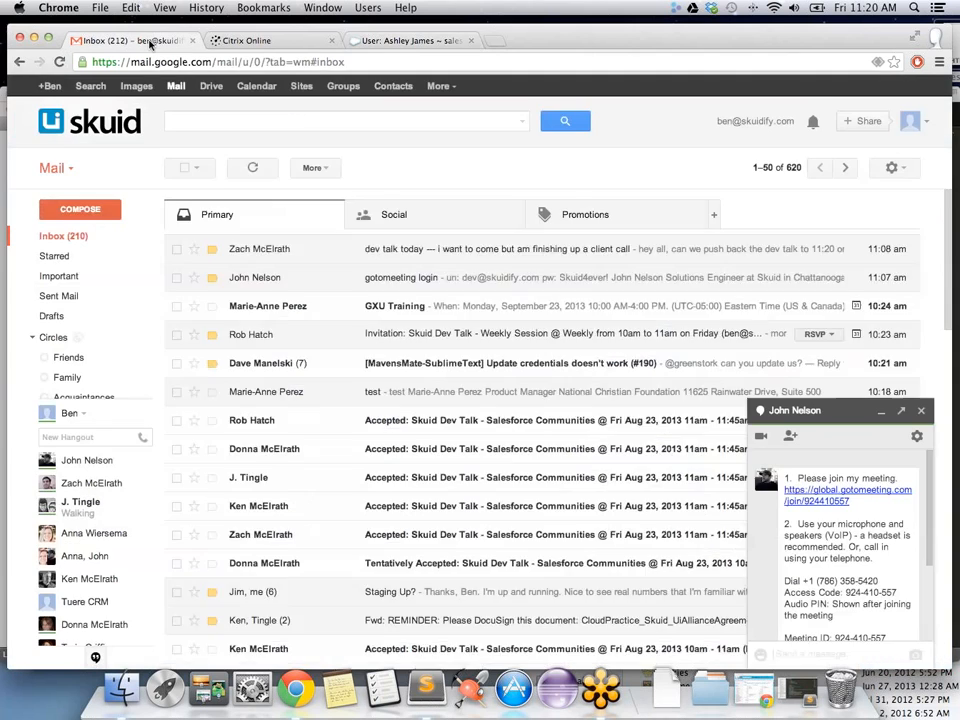
click(445, 255)
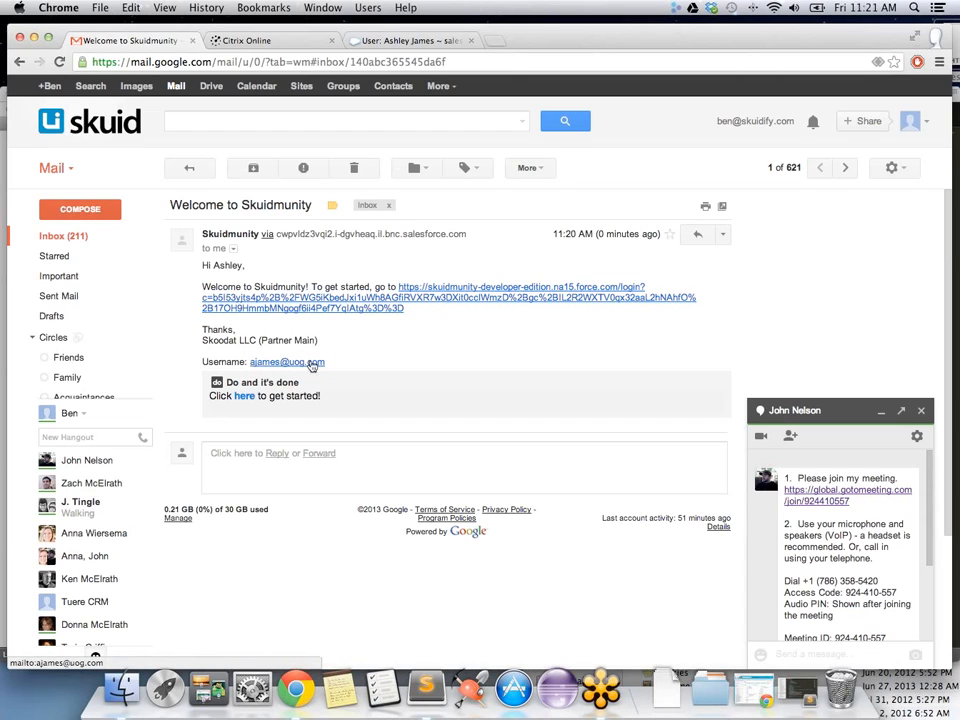
Step: From the email's login link, enter and verify a new password, then save
click(466, 300)
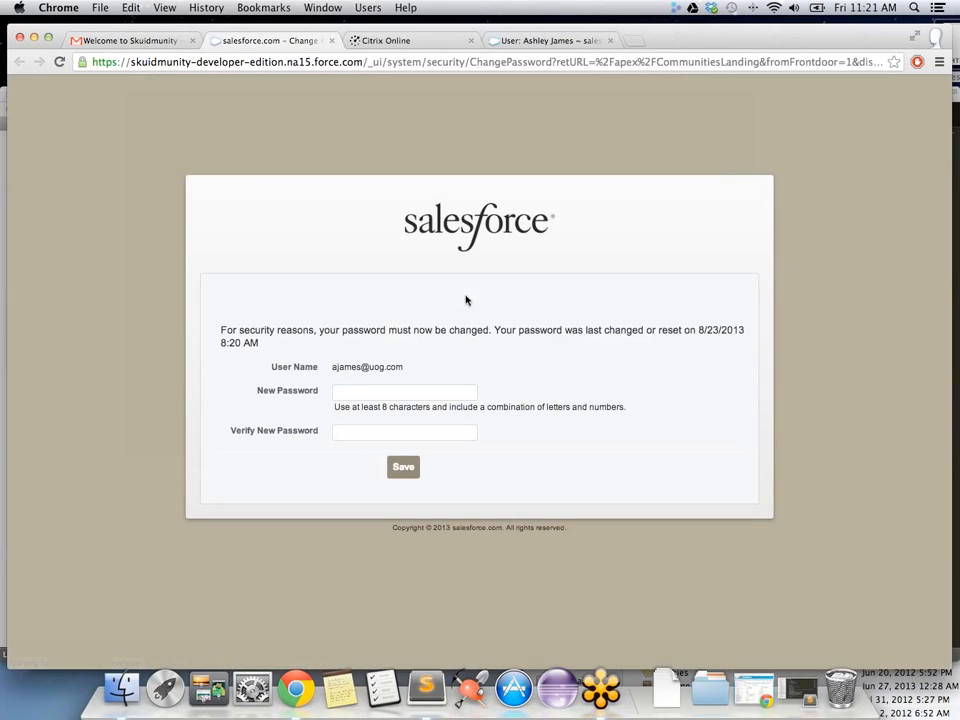
click(371, 394)
text(••••••••••)
key(Tab)
text(••••••••••)
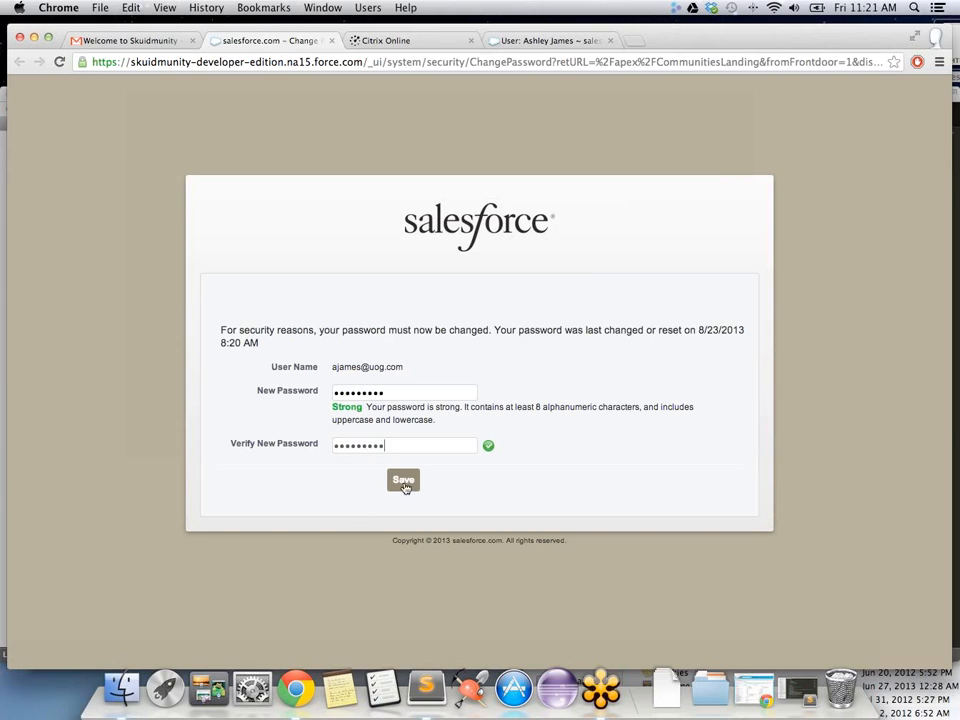
click(403, 482)
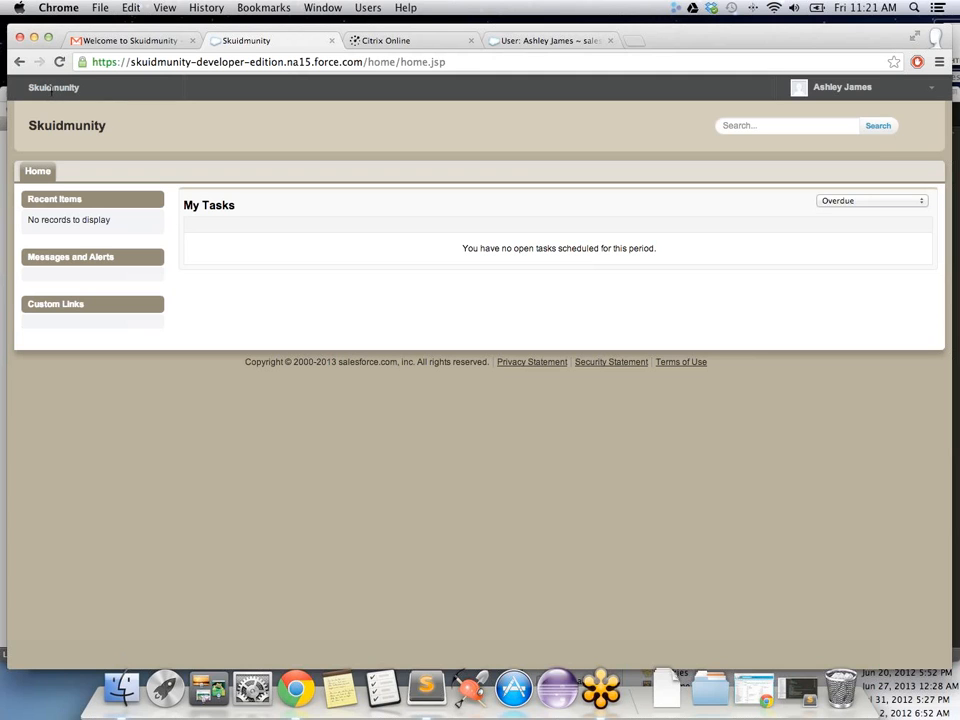
Step: Switch the Skuidmunity home page's My Tasks list from Overdue to Today
click(527, 41)
click(88, 88)
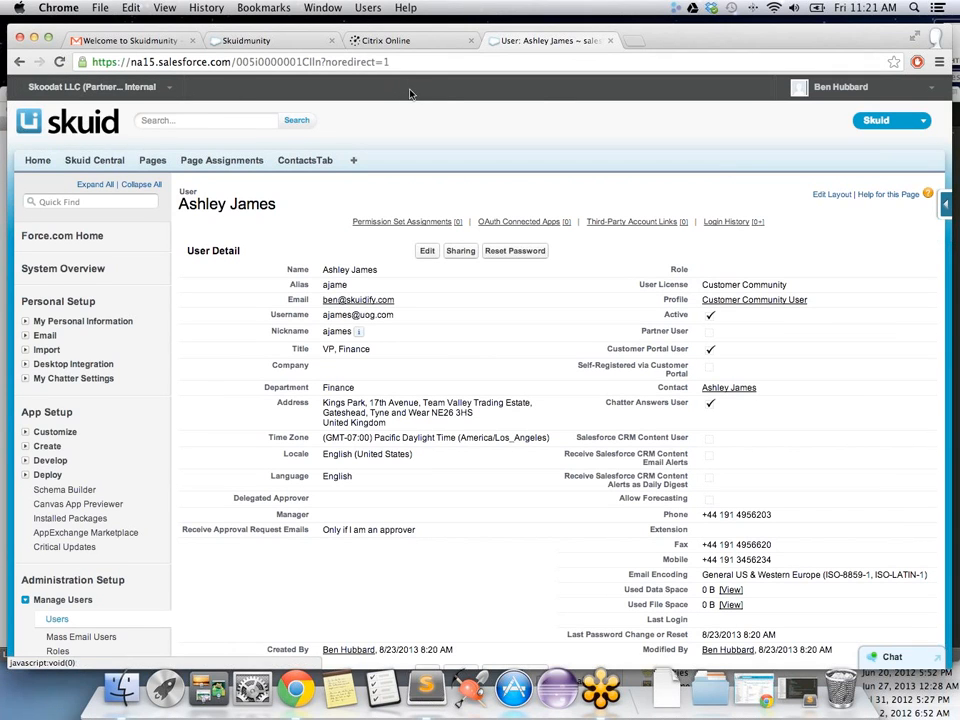
click(268, 41)
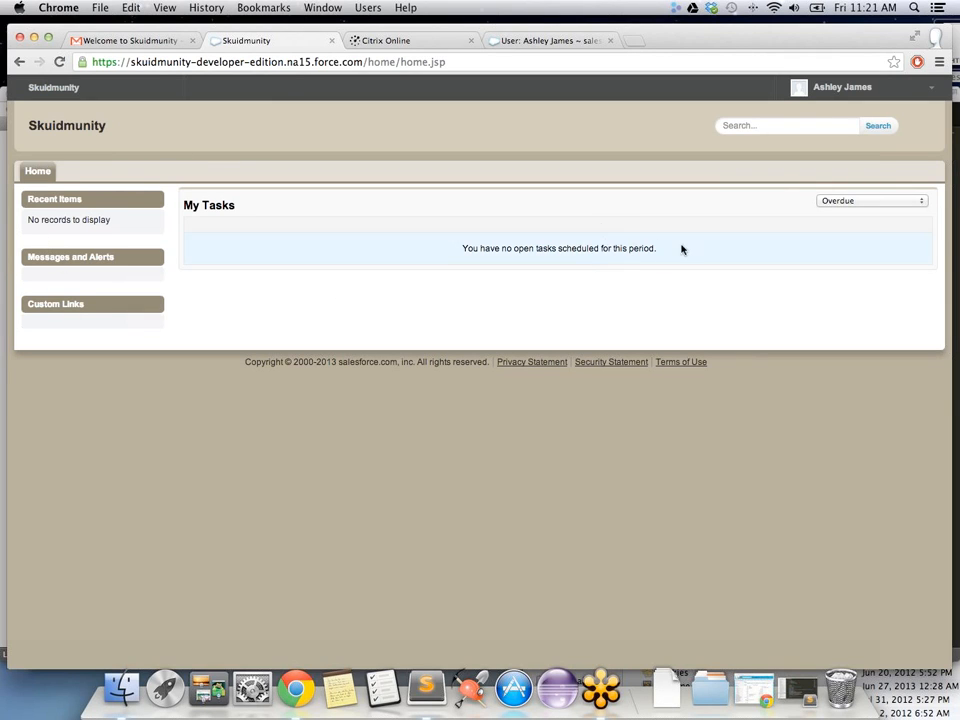
click(902, 202)
click(897, 212)
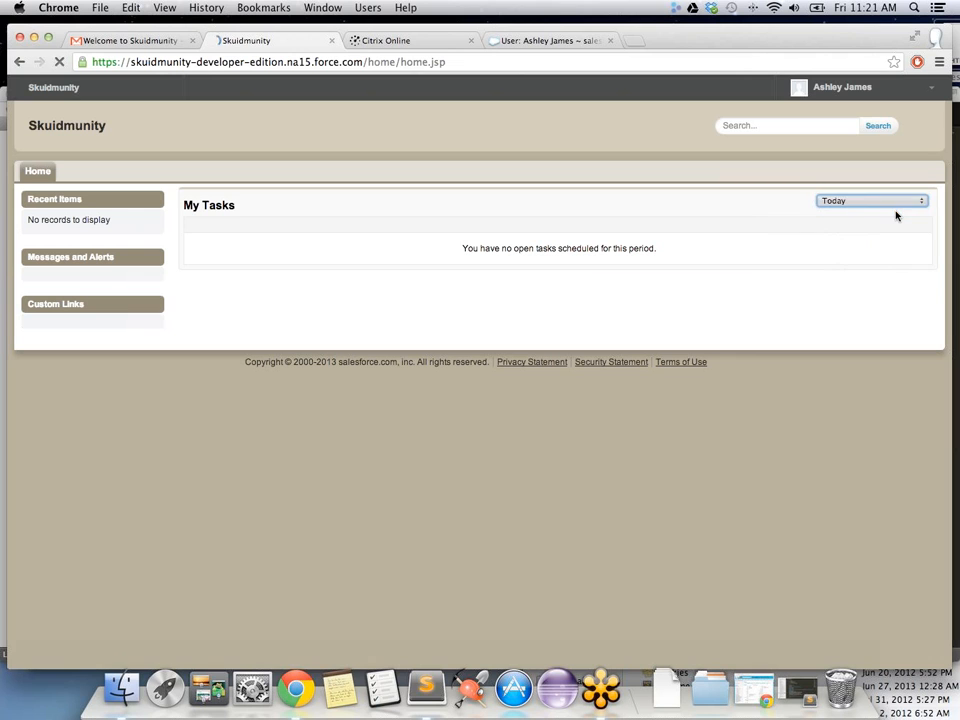
click(527, 42)
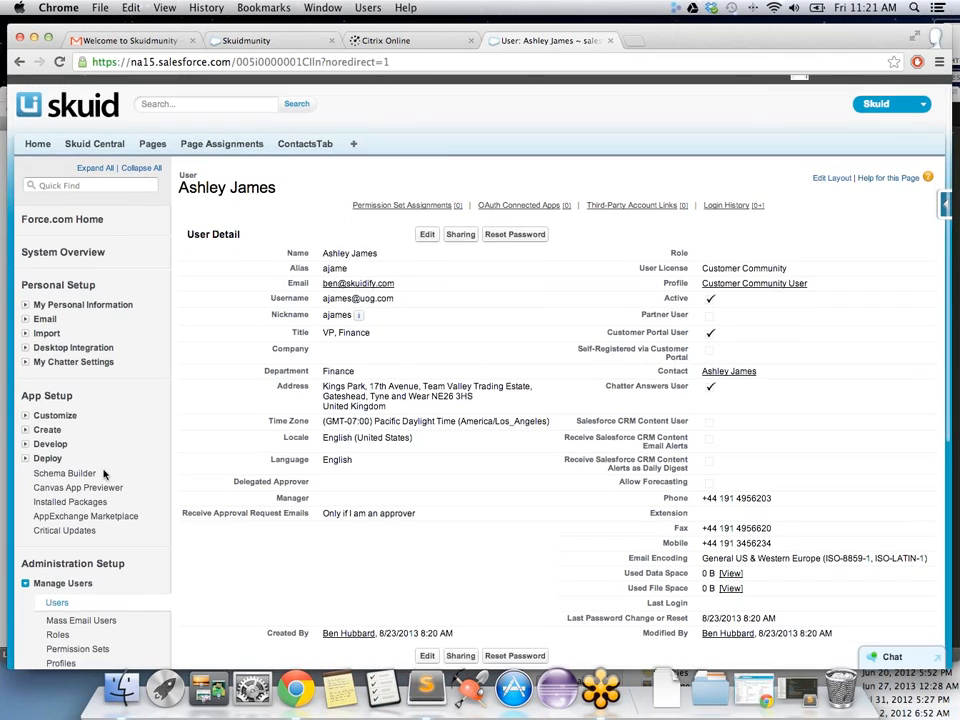
Step: Go to Setup's Manage Communities page and open the Skuidmunity community's settings
scroll(105, 530, down, 5)
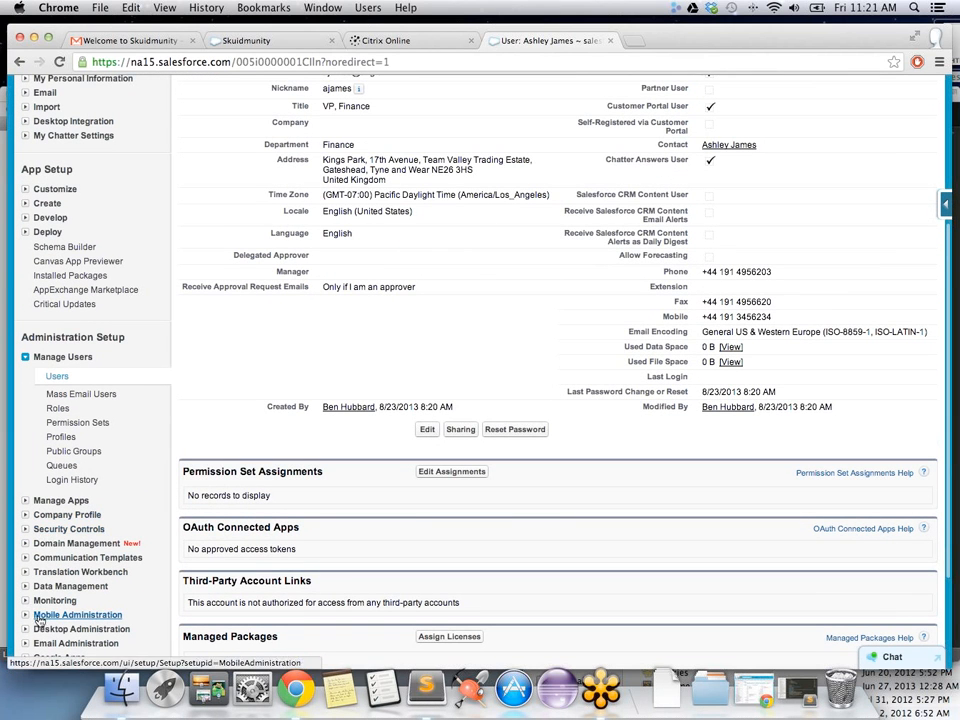
click(25, 190)
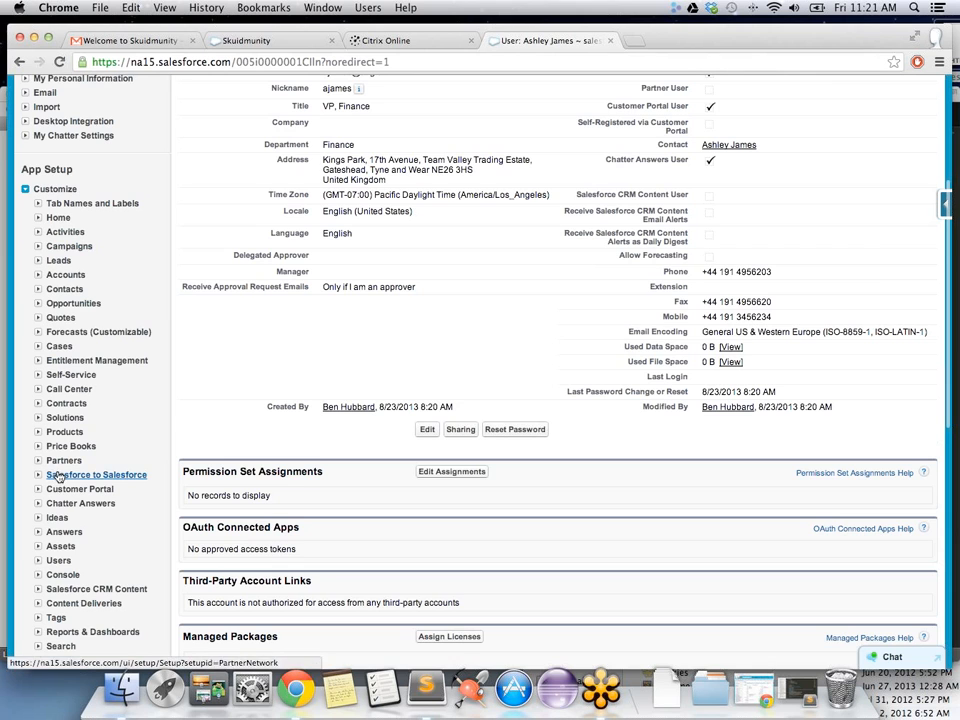
scroll(50, 482, down, 5)
click(39, 432)
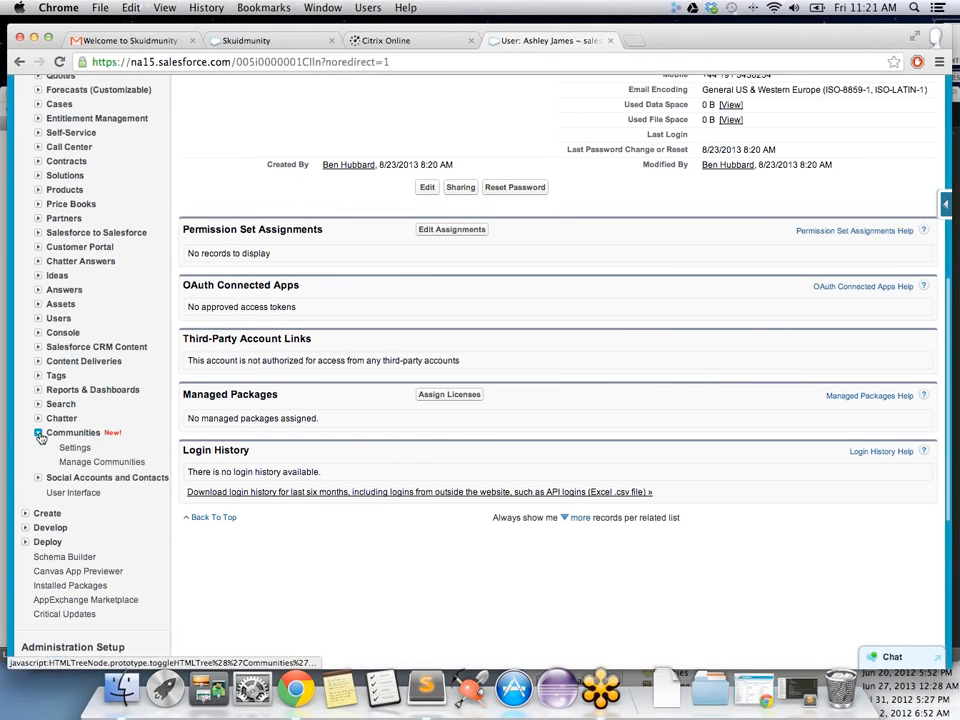
click(122, 464)
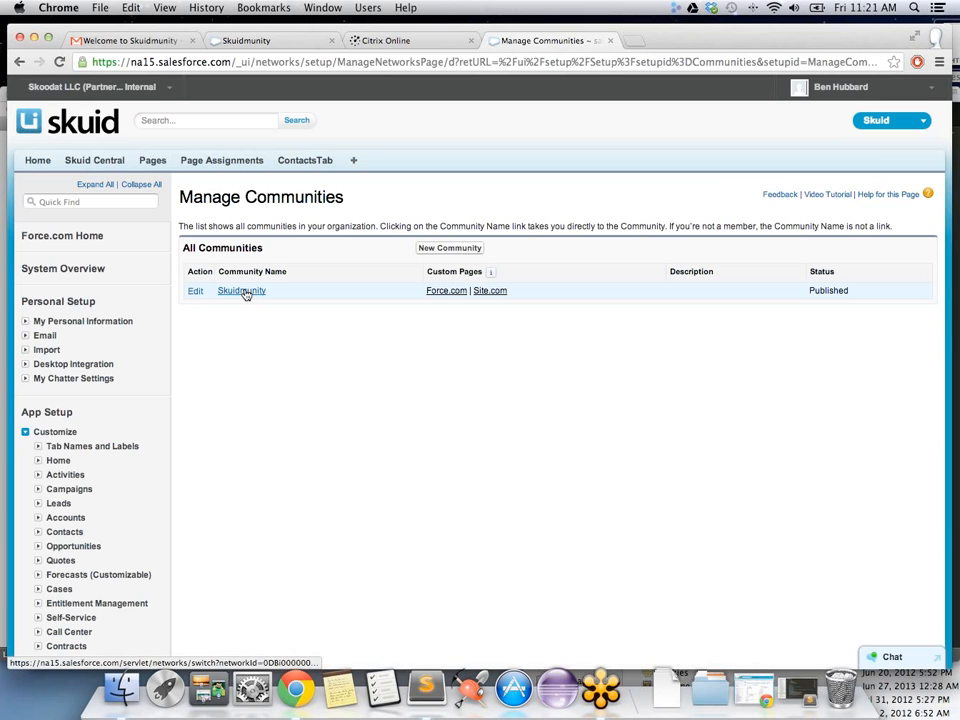
click(195, 293)
Step: Add Chatter to Skuidmunity's selected community tabs, save, and close the settings
click(314, 336)
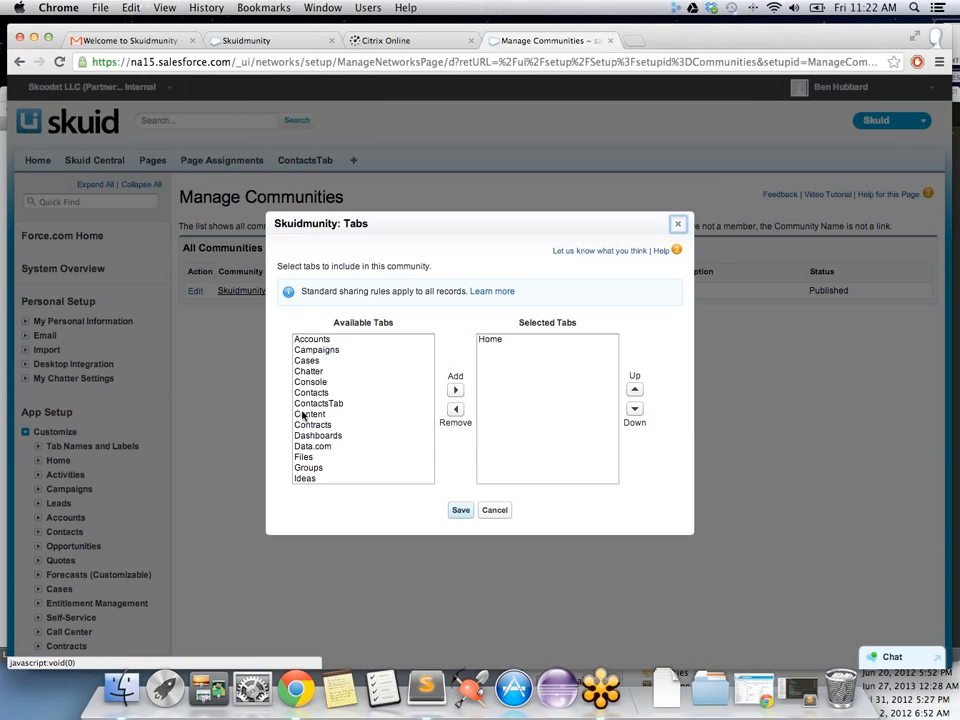
click(309, 372)
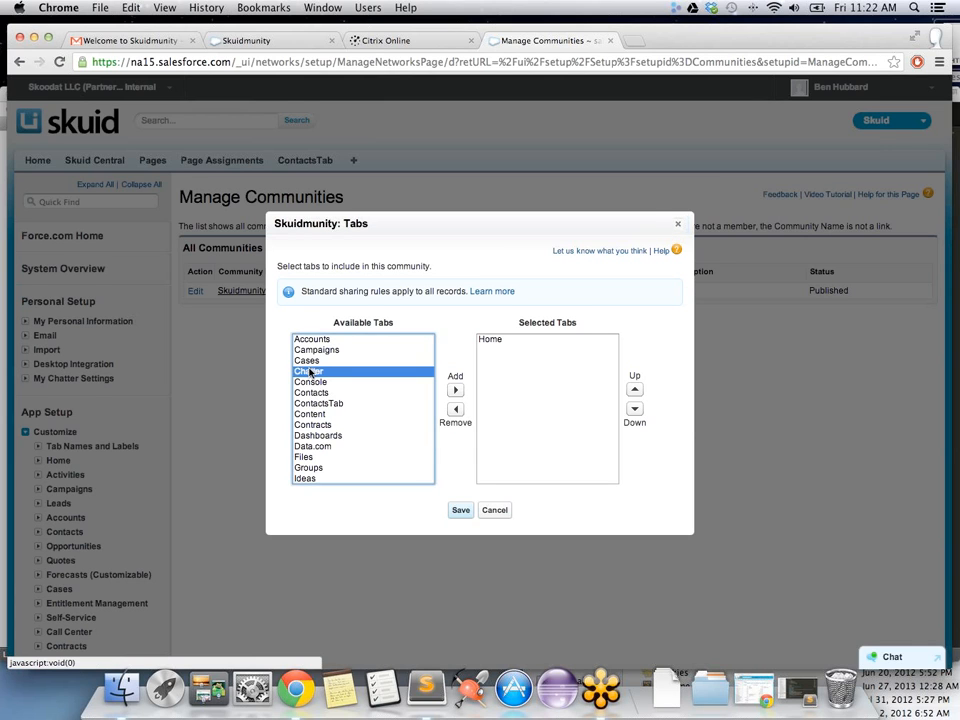
click(455, 390)
click(459, 511)
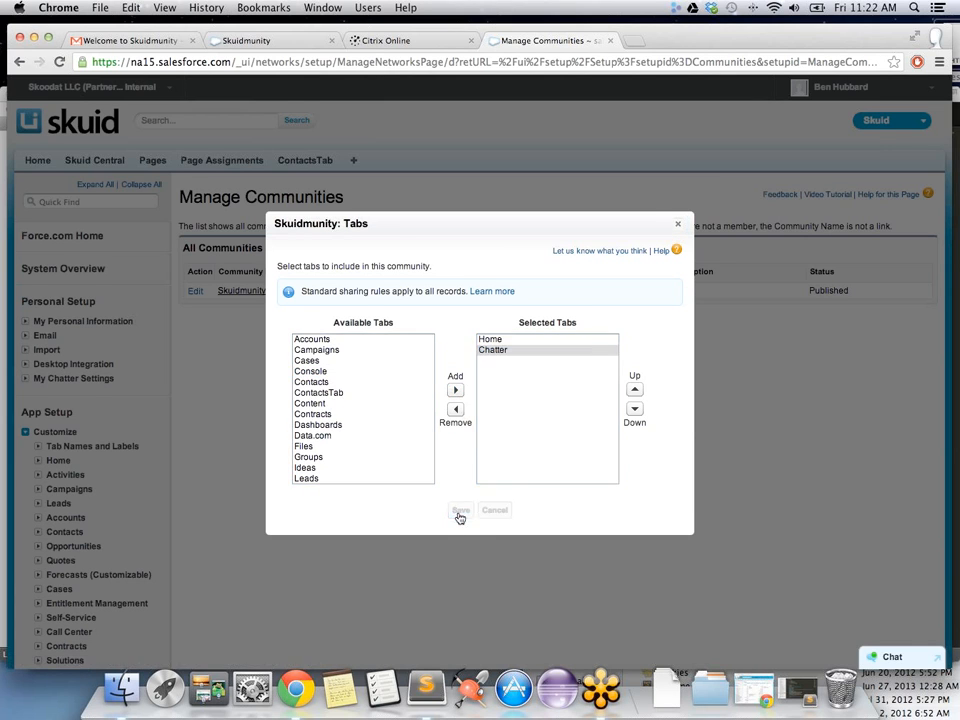
click(481, 490)
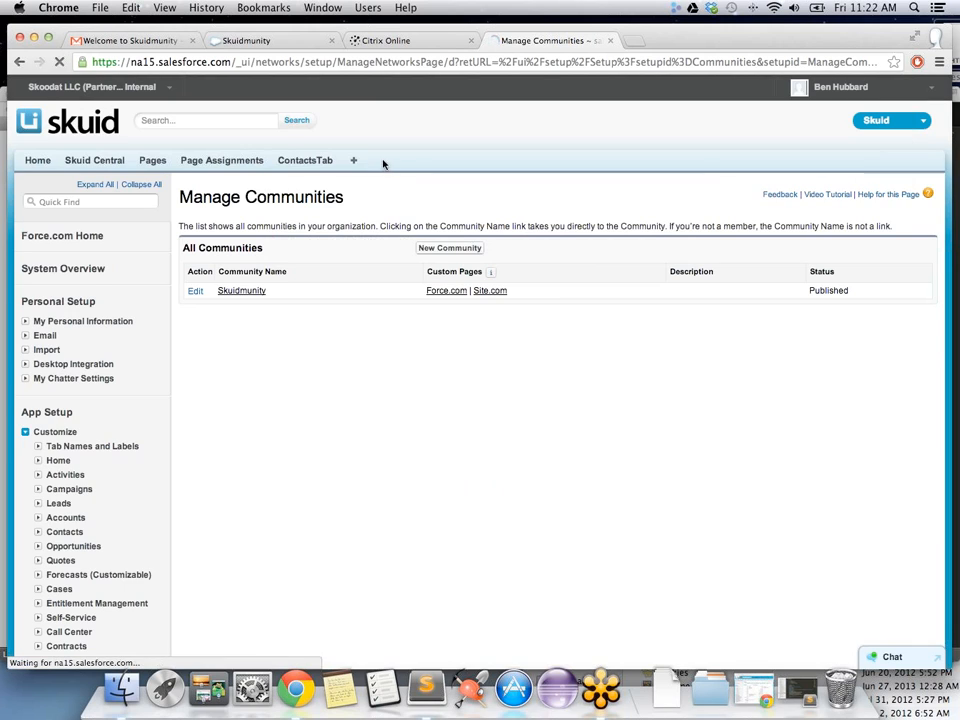
Step: Reload the Skuidmunity community page to pick up the new tabs, dismissing the resubmission prompt
click(268, 41)
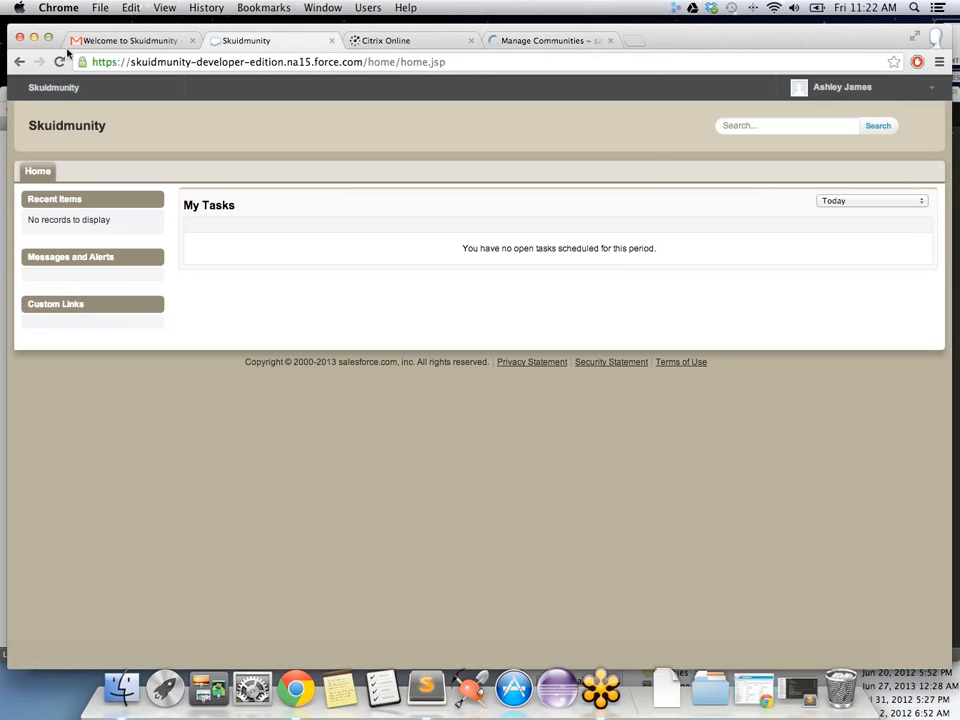
click(59, 62)
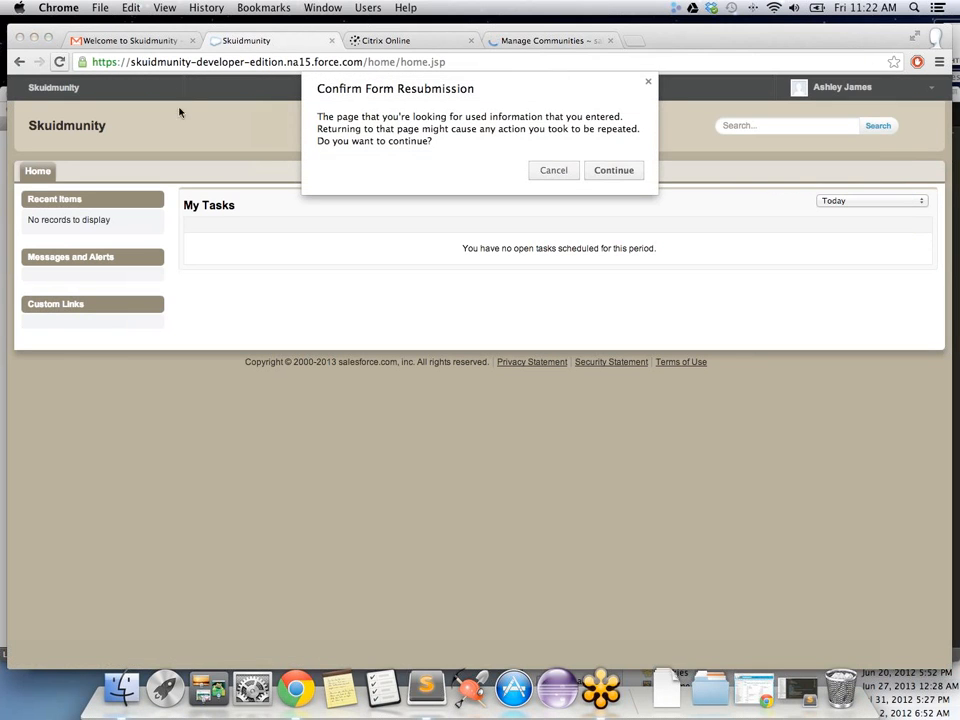
click(553, 170)
drag(782, 41, 767, 45)
Step: Open a fresh browser window under another profile, closing the extra user detail and Gmail windows
click(921, 41)
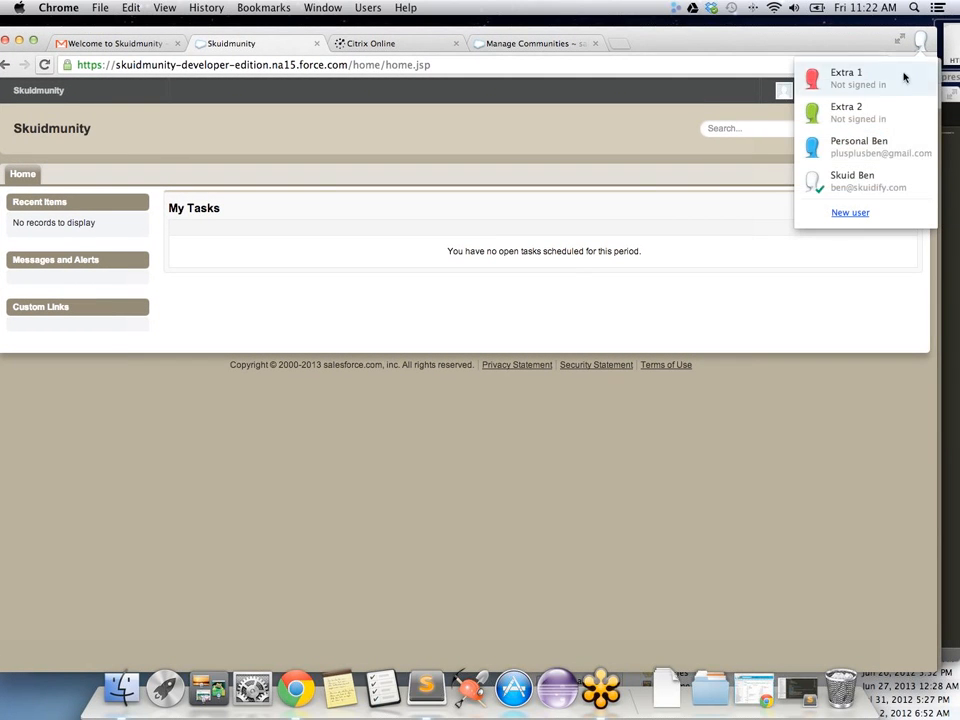
click(851, 152)
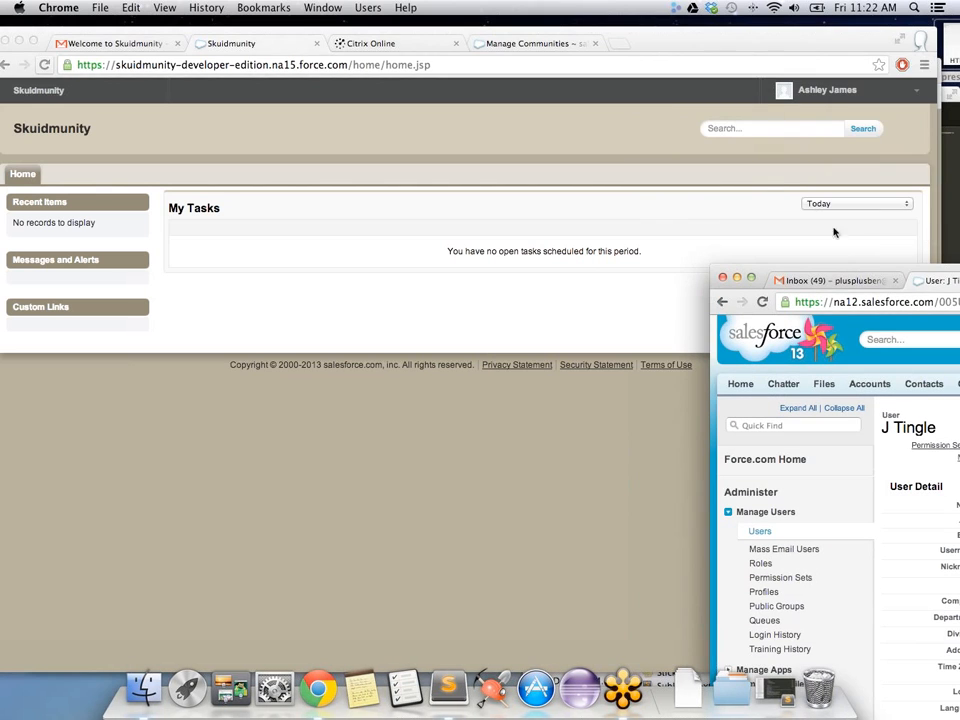
drag(851, 280, 549, 289)
click(731, 289)
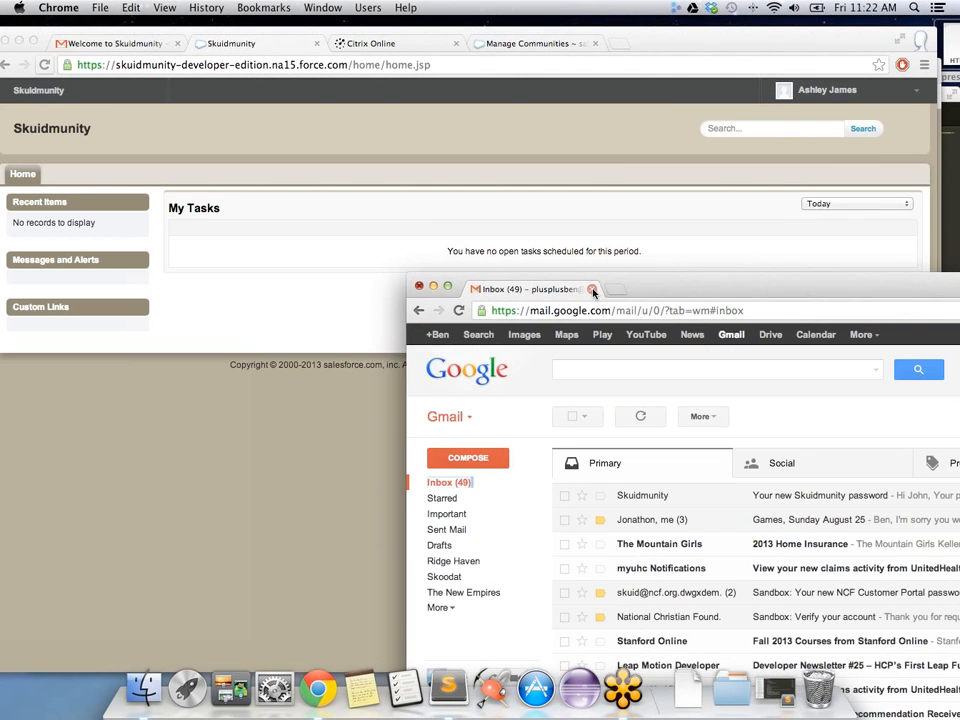
click(592, 290)
click(922, 40)
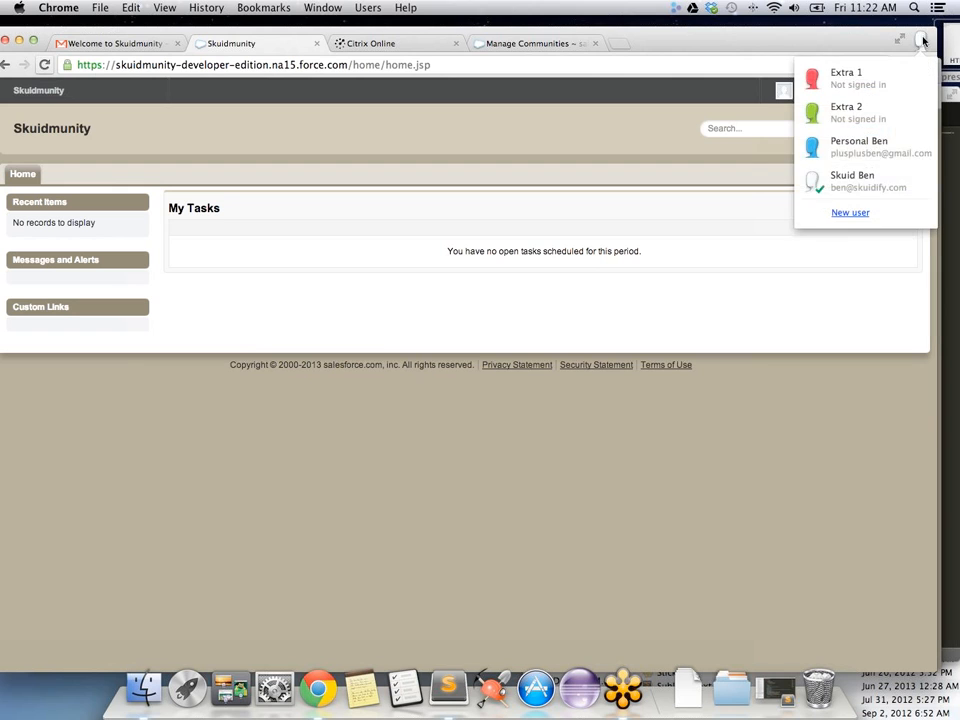
click(864, 156)
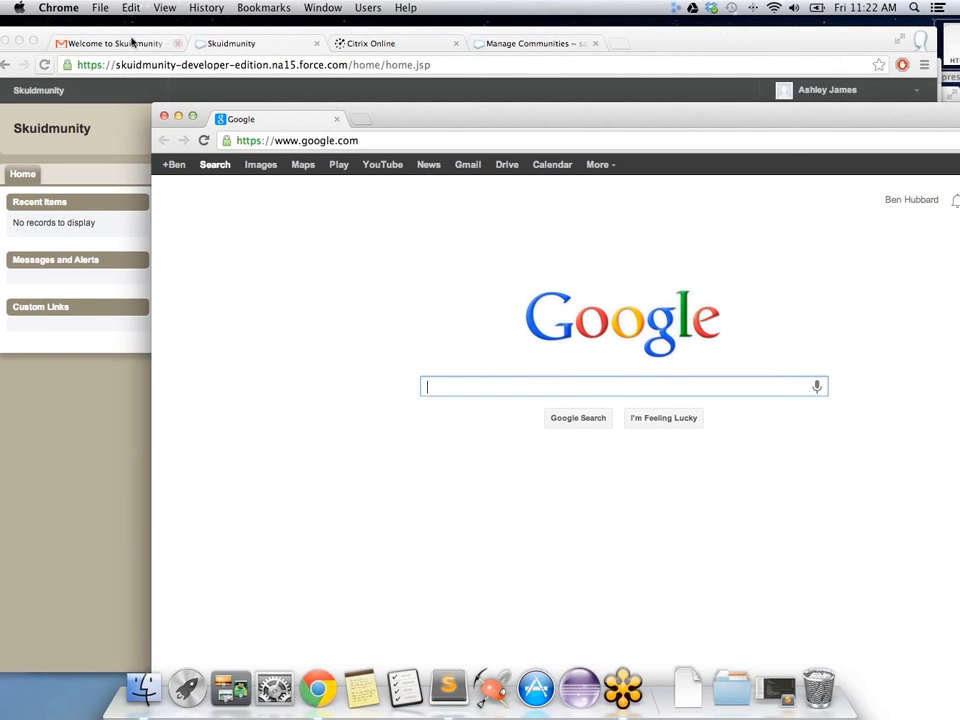
Step: Open Skuidmunity's settings in Manage Communities and copy the community URL
click(500, 43)
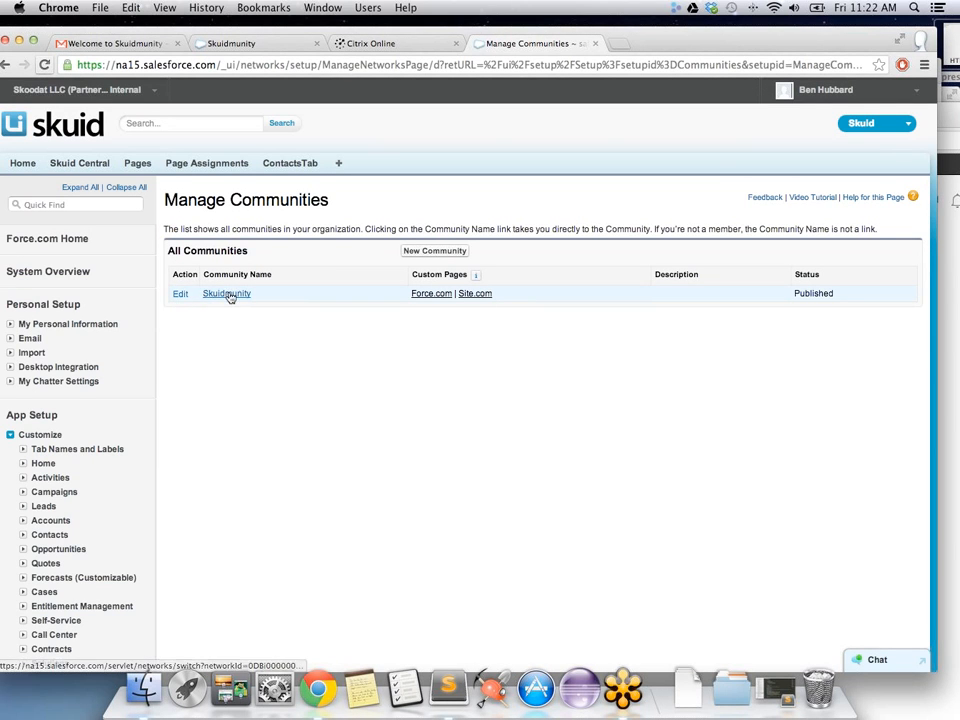
click(180, 296)
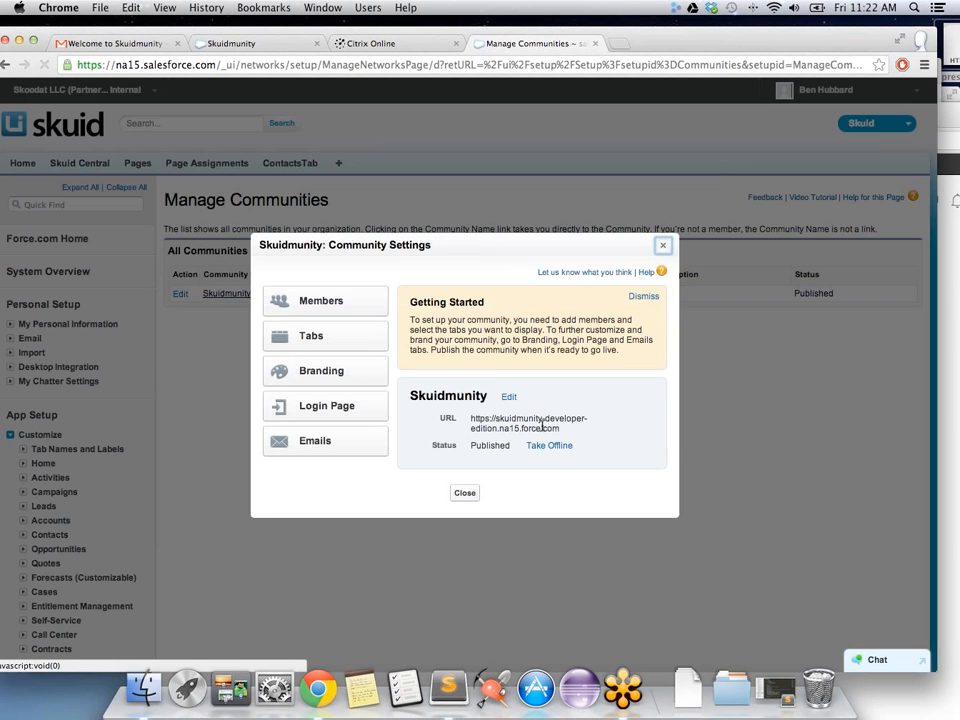
drag(562, 428, 475, 420)
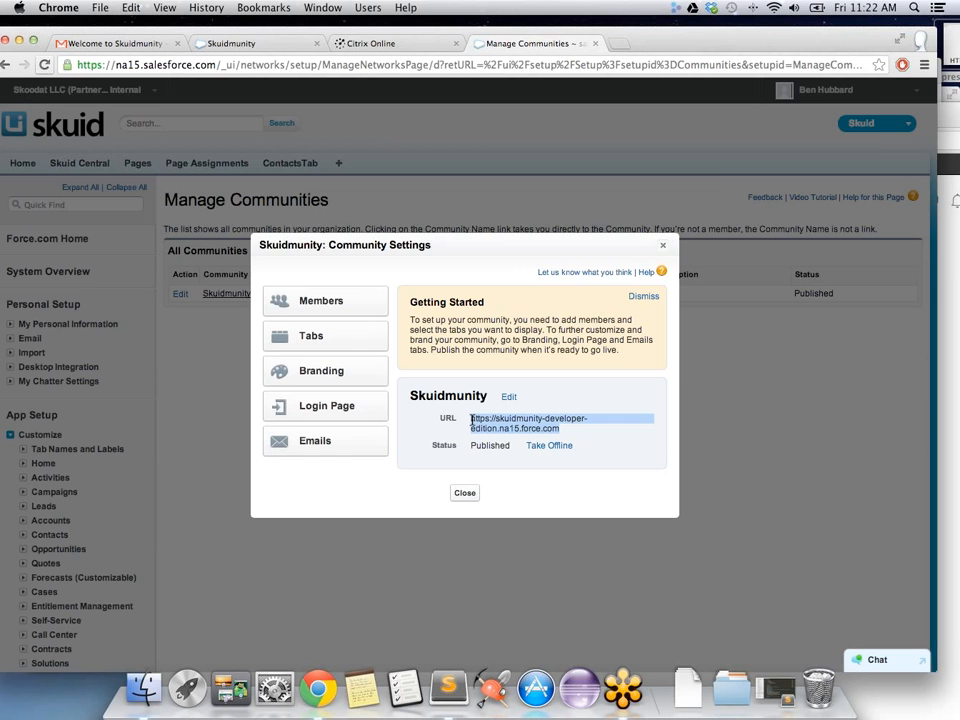
click(540, 438)
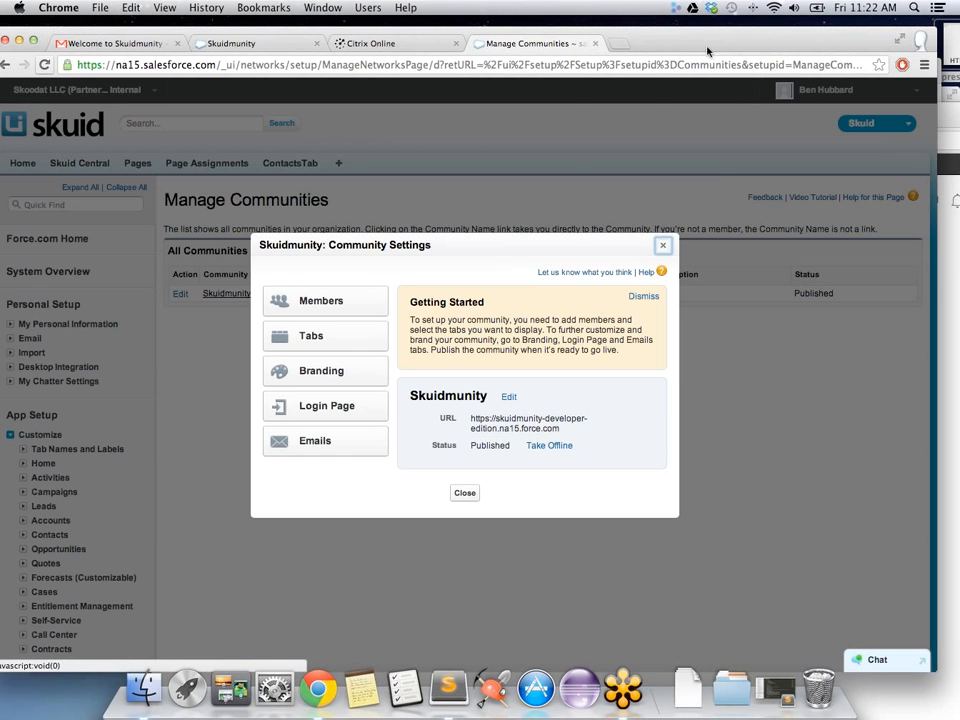
drag(702, 43, 694, 103)
Step: Paste the copied Skuidmunity community URL into the login window and load it
click(682, 79)
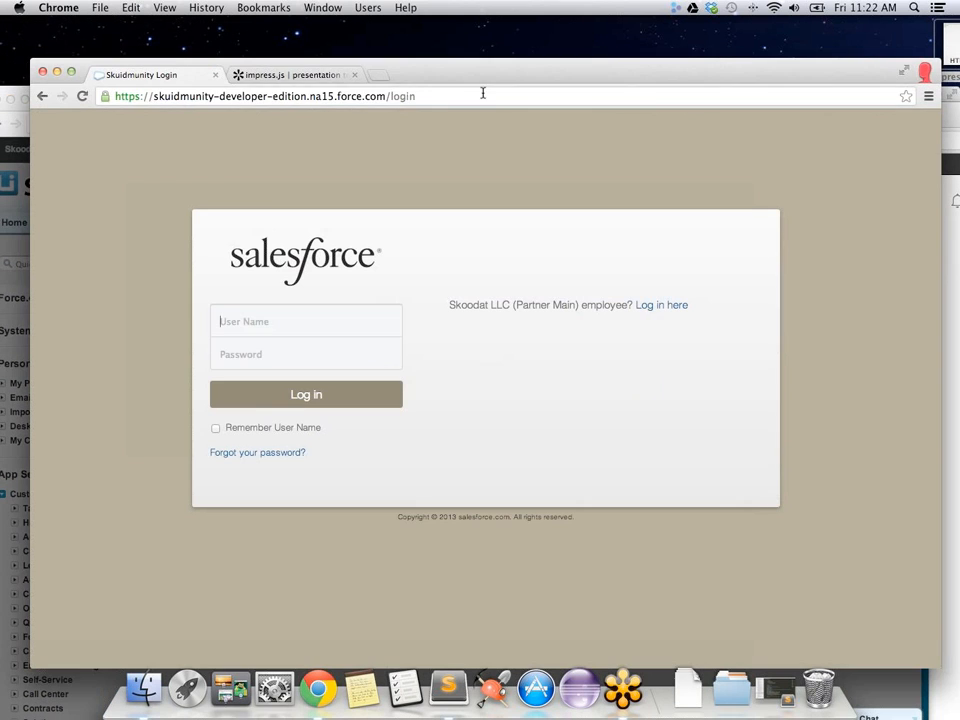
click(469, 95)
key(super+c)
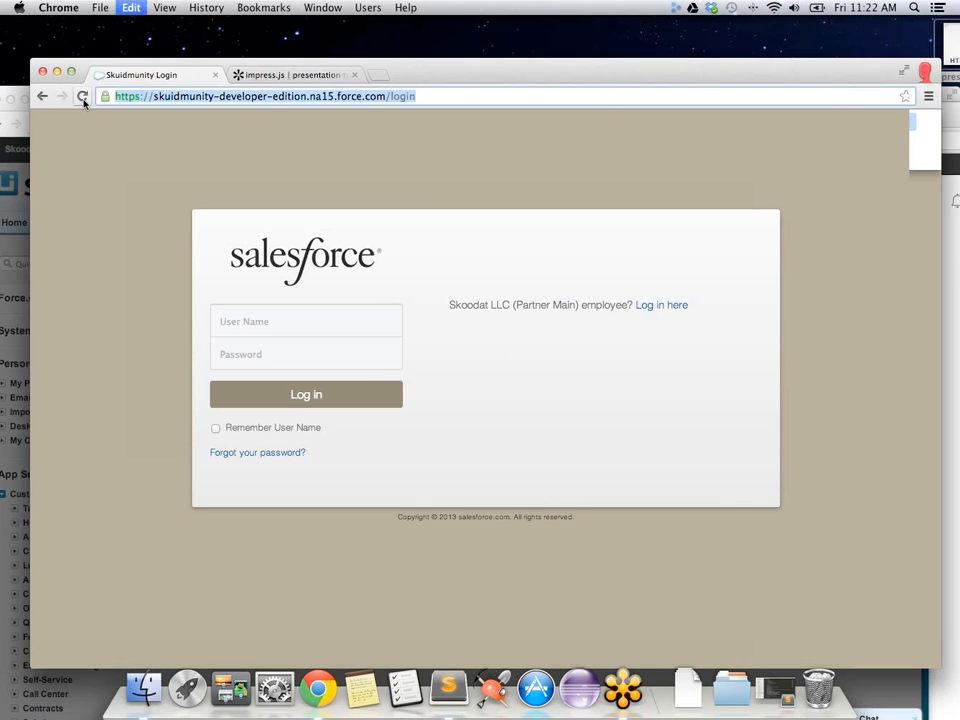
key(super+v)
key(Return)
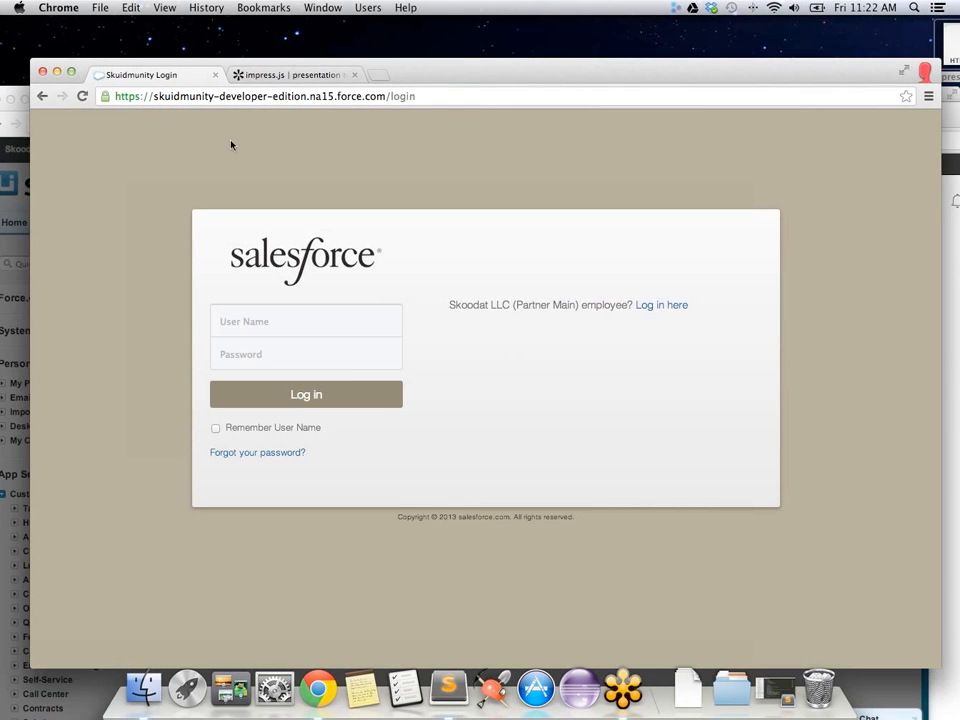
Step: Log in with the customer user's username and password, then open the Chatter tab
click(288, 320)
key(Tab)
text(••••••••••)
key(Return)
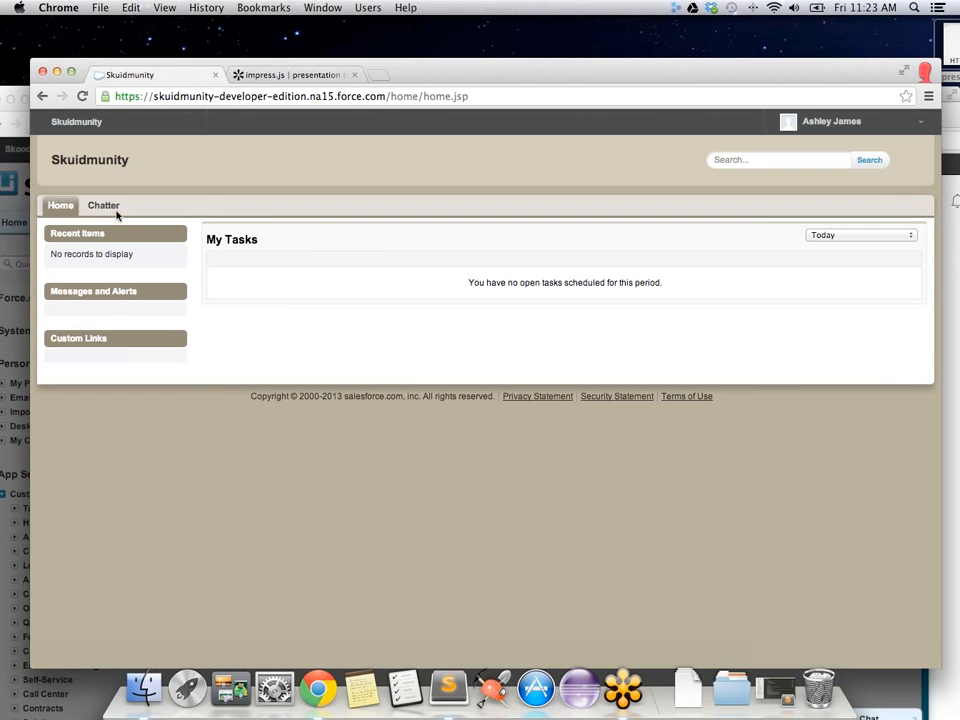
click(104, 207)
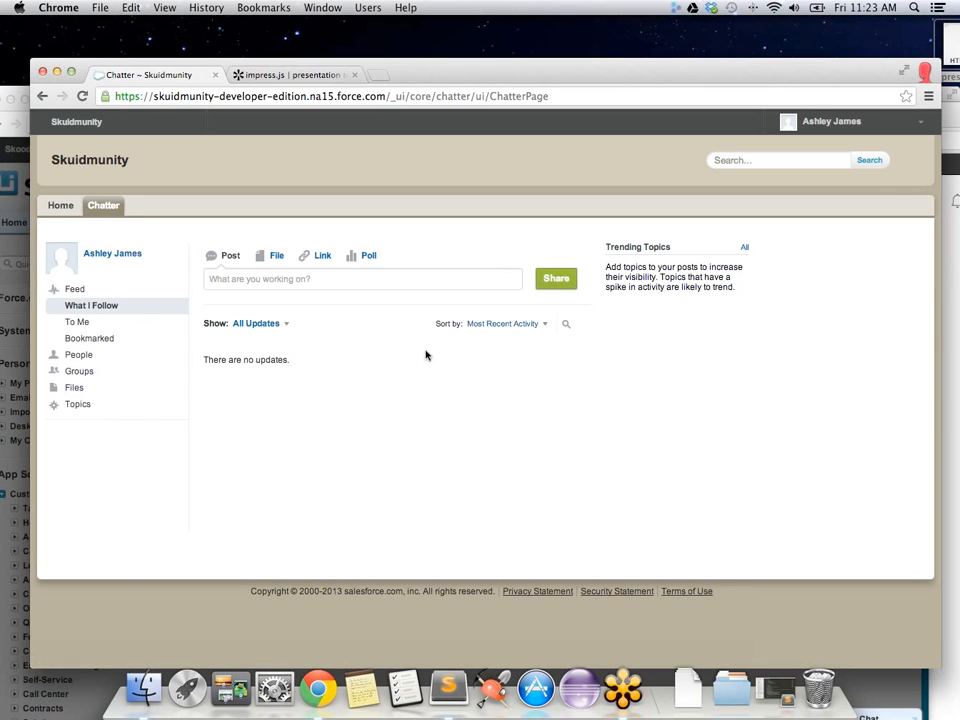
Step: Post the update 'Chatter Test' to the Skuidmunity Chatter feed
click(262, 278)
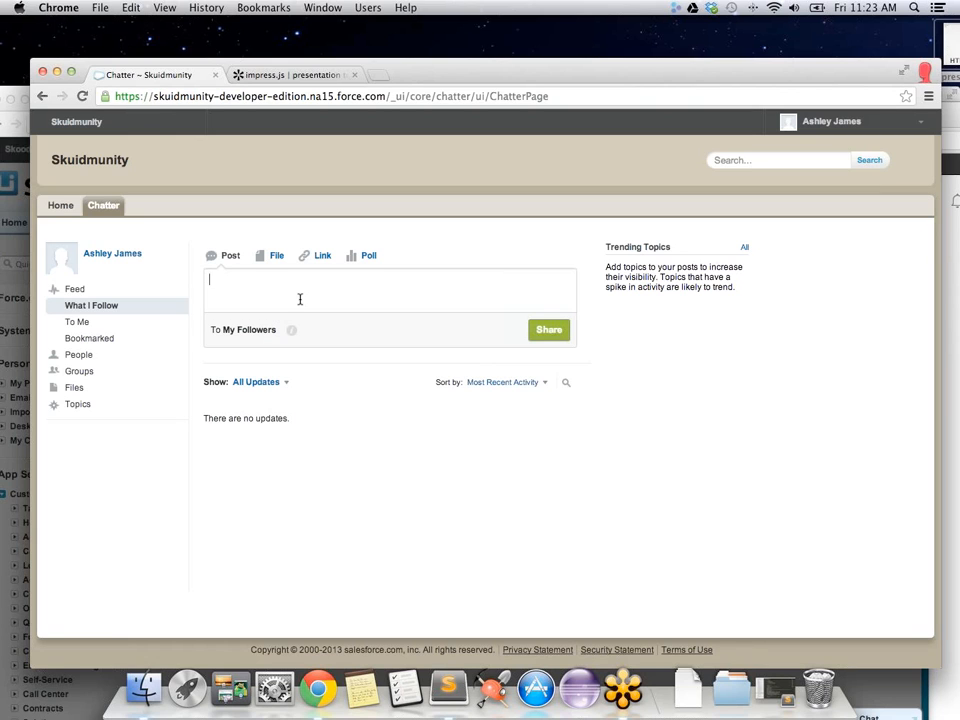
text(Chatter TEst)
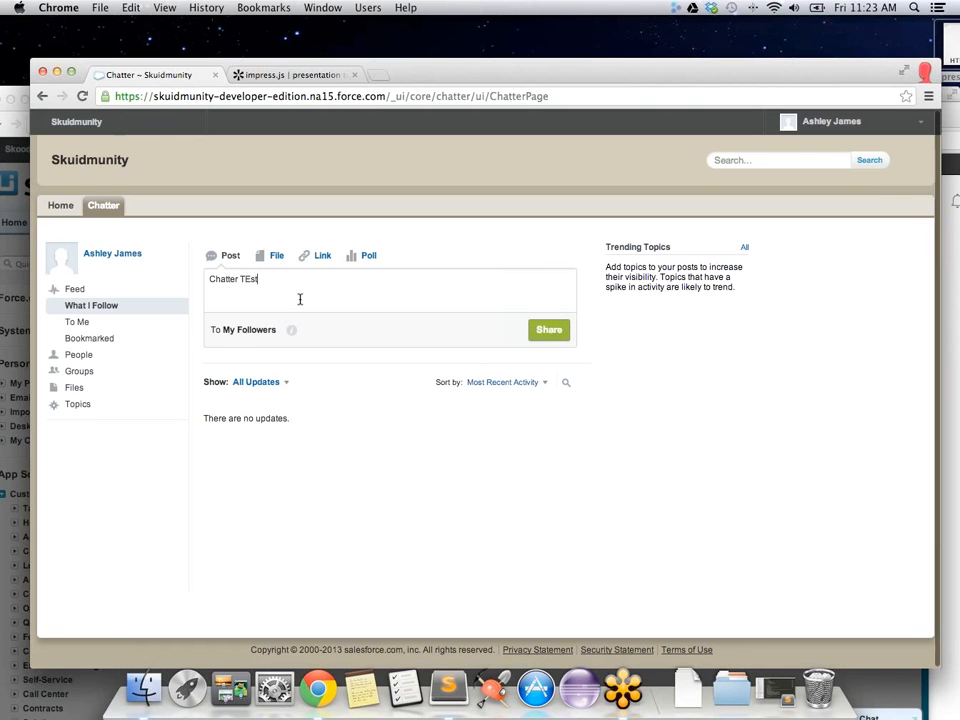
key(BackSpace)
key(BackSpace)
key(BackSpace)
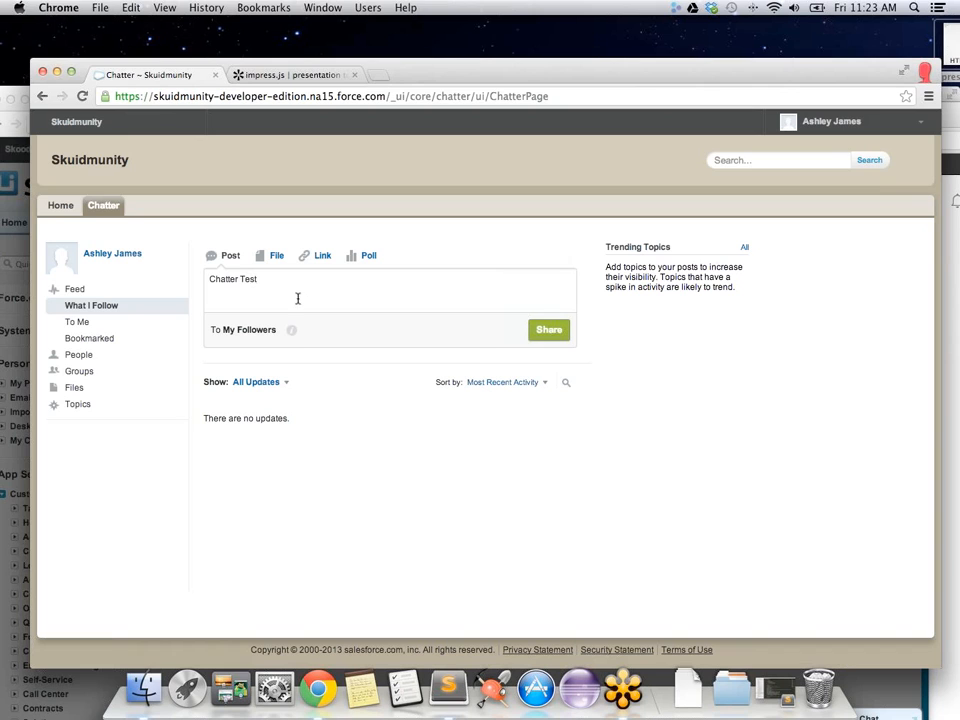
click(552, 329)
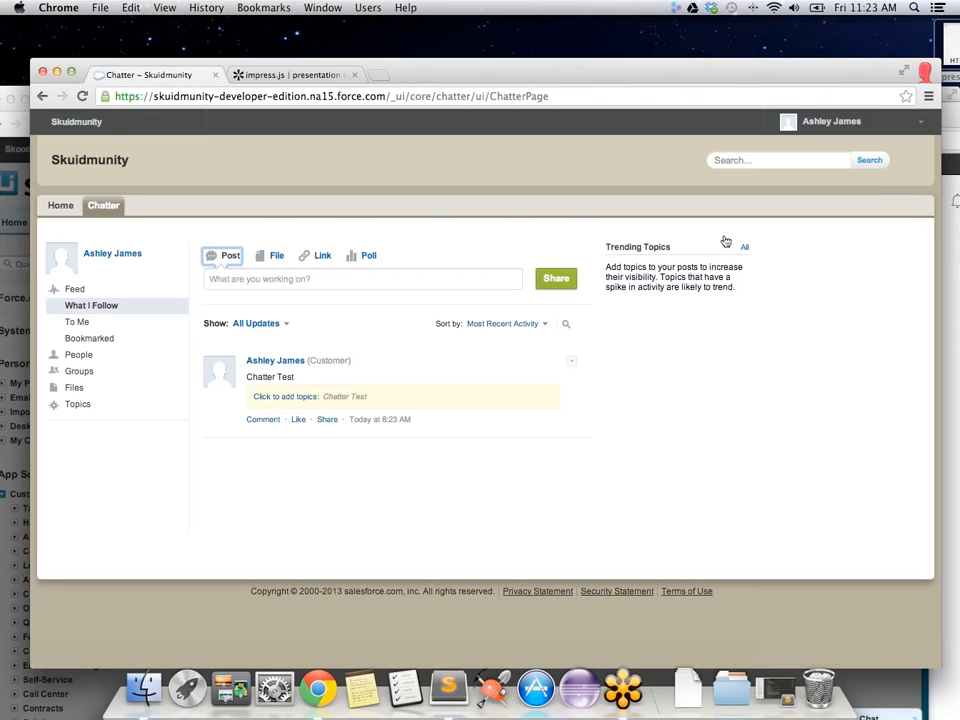
click(813, 271)
Step: Close the Community Settings dialog in the admin window and open ContactsTab from Skuid's Pages list
drag(475, 77, 662, 207)
click(663, 103)
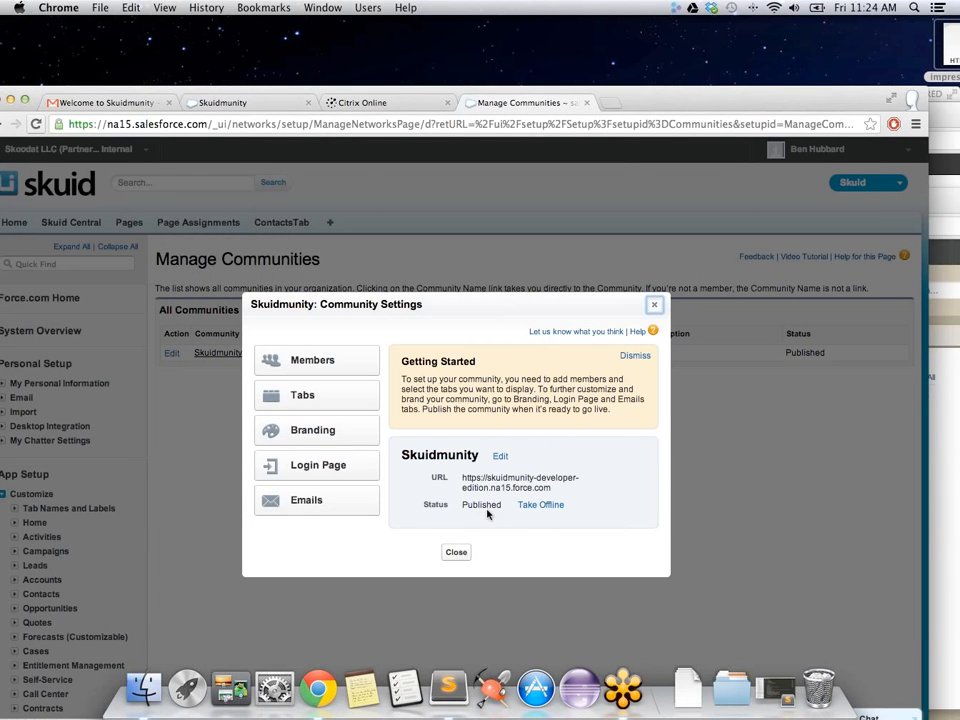
click(656, 306)
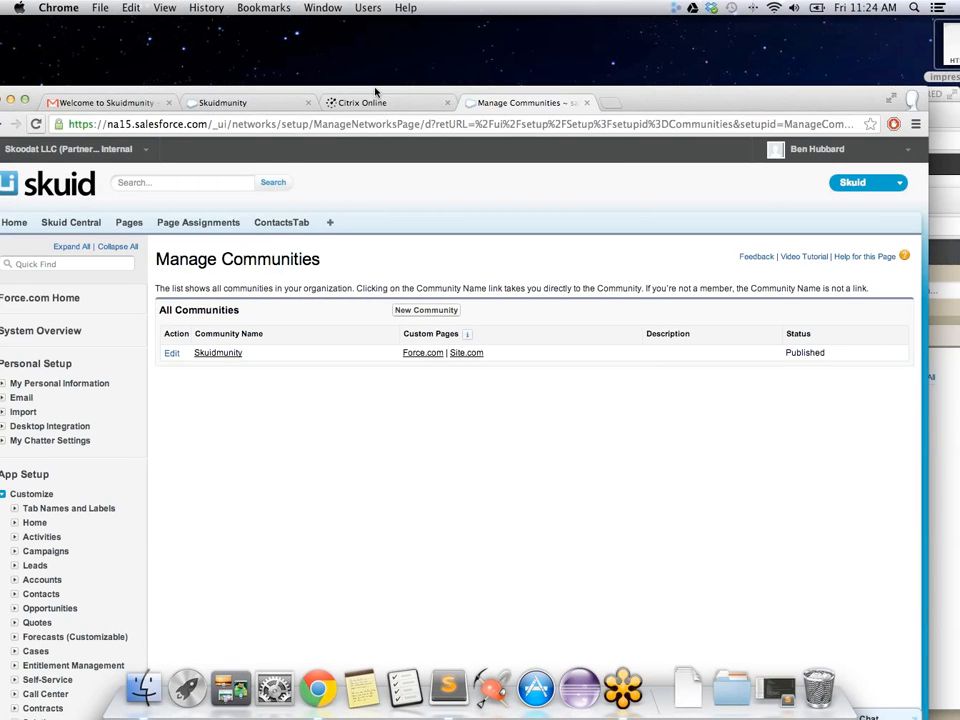
drag(376, 92, 387, 44)
click(140, 175)
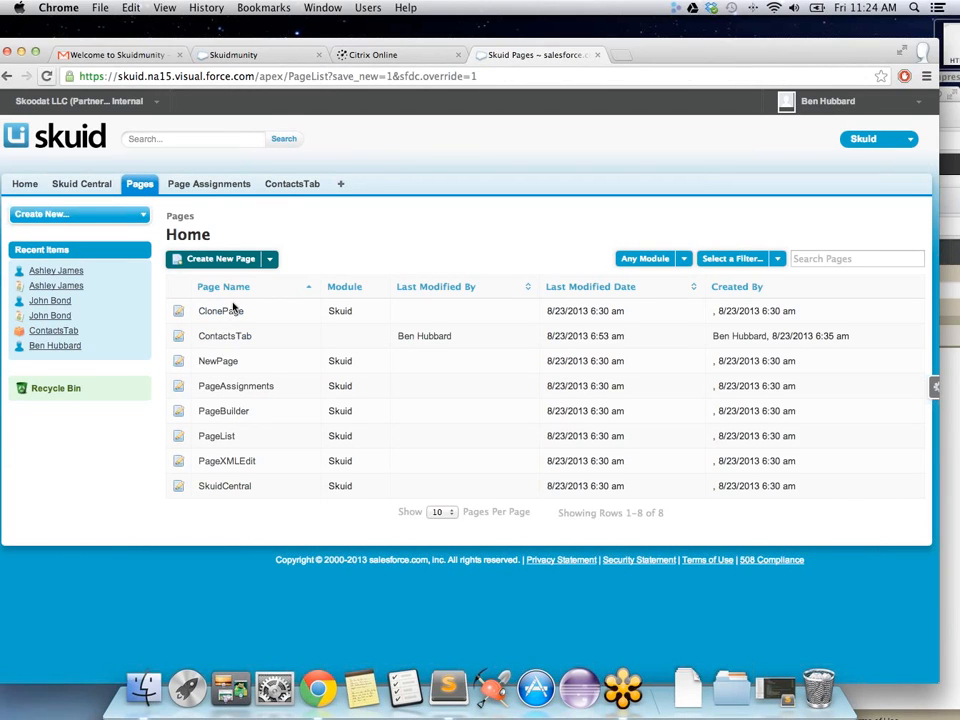
click(229, 338)
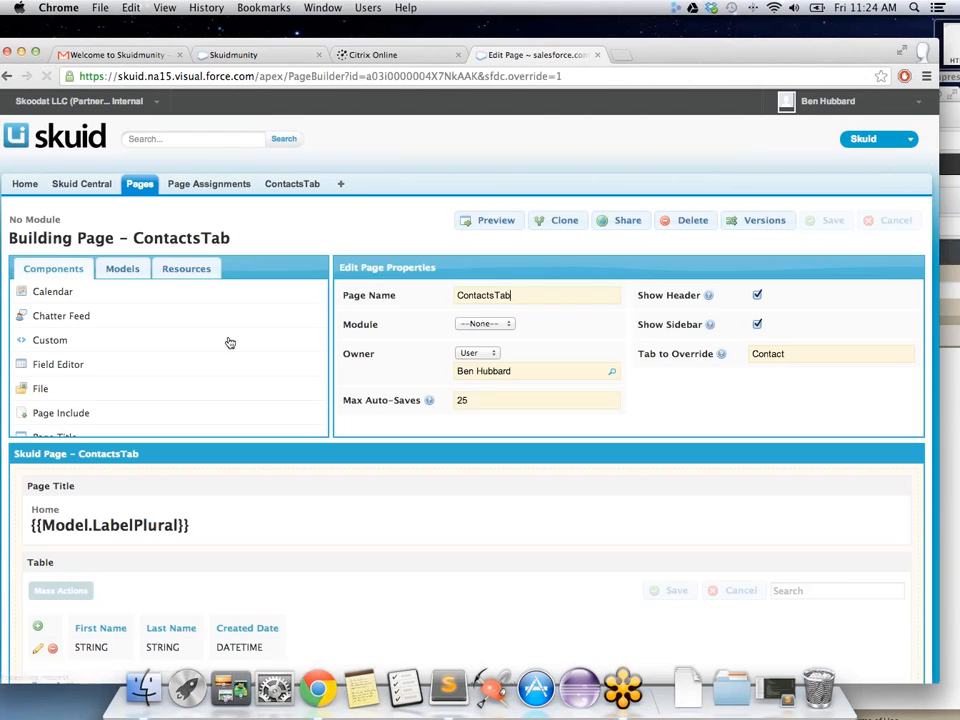
Step: View the live ContactsTab listing Contacts with First Name, Last Name and Created Date
scroll(242, 492, down, 3)
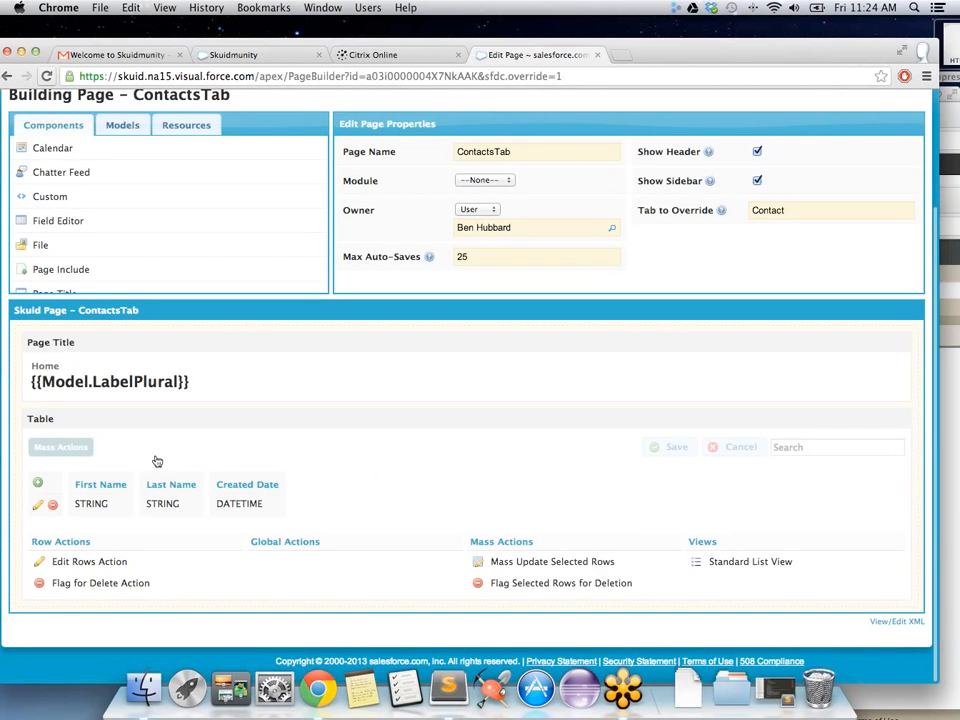
scroll(155, 461, up, 3)
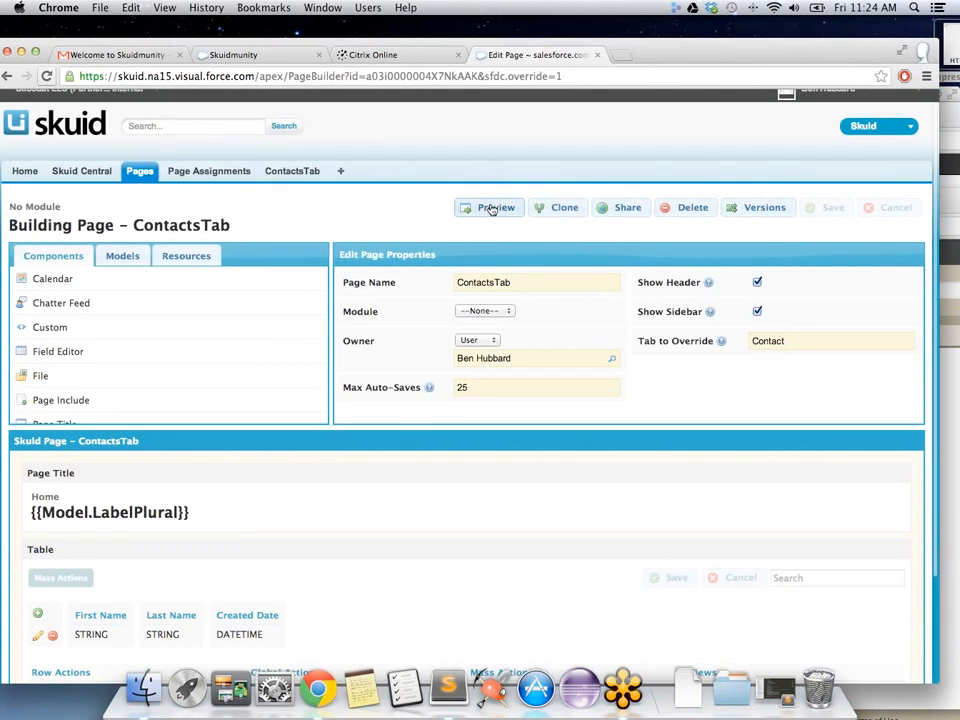
click(290, 173)
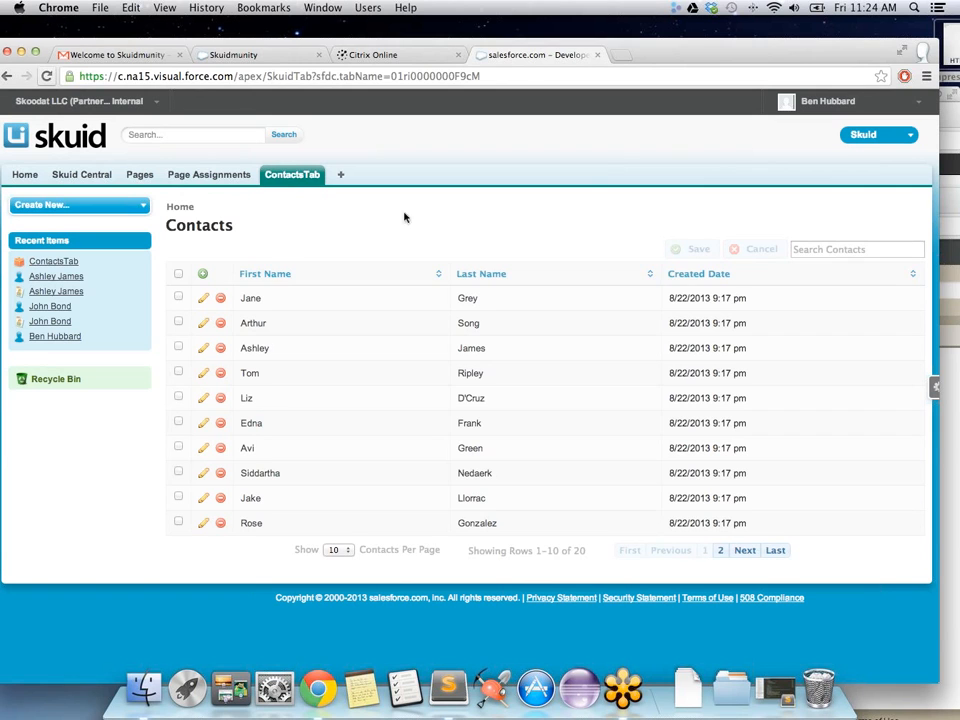
Step: Open the ContactsTab Visualforce tab definition under Setup > Create > Tabs
click(828, 101)
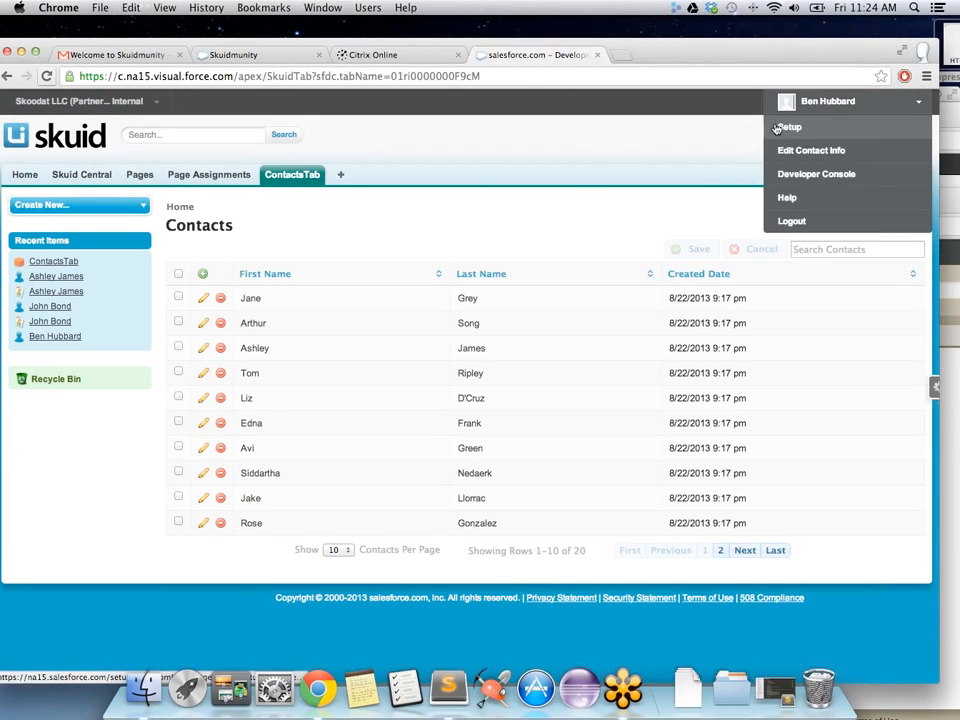
click(788, 128)
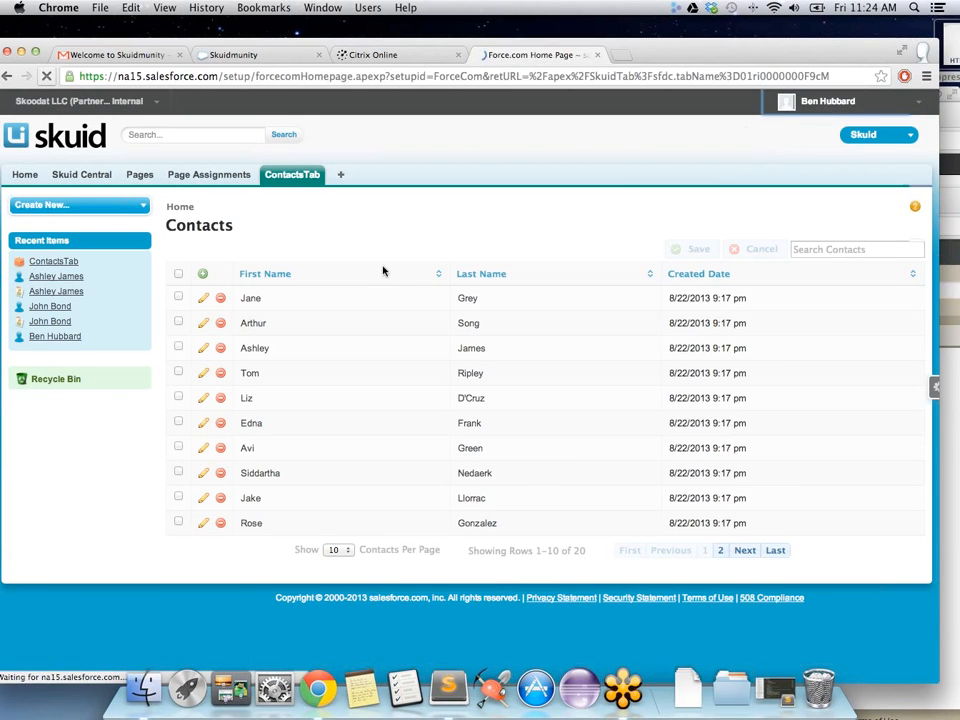
scroll(114, 421, down, 5)
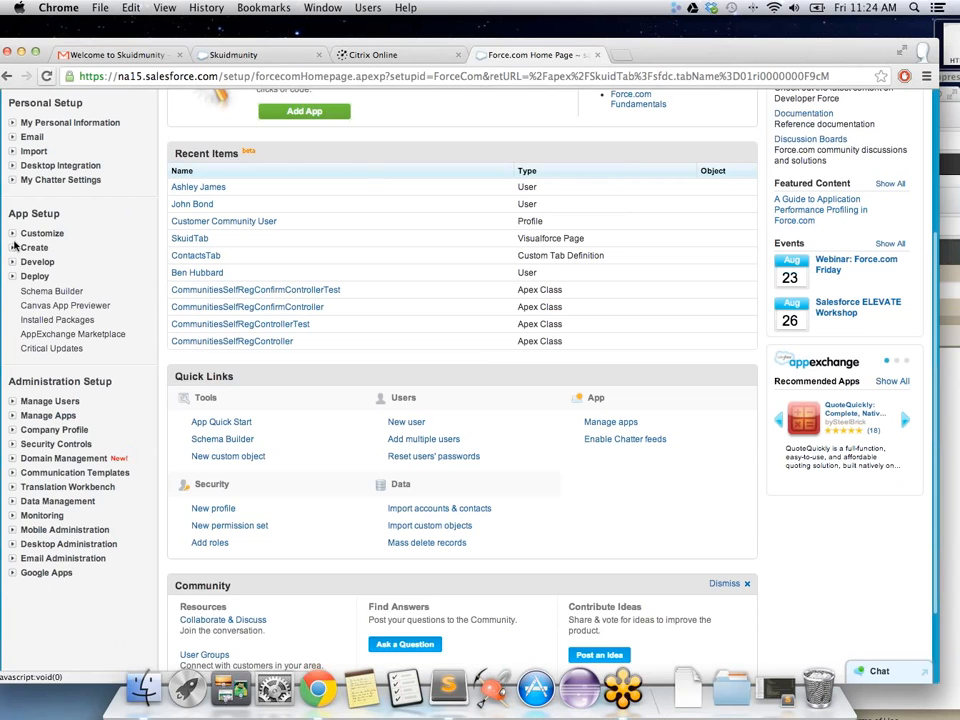
click(14, 248)
click(43, 348)
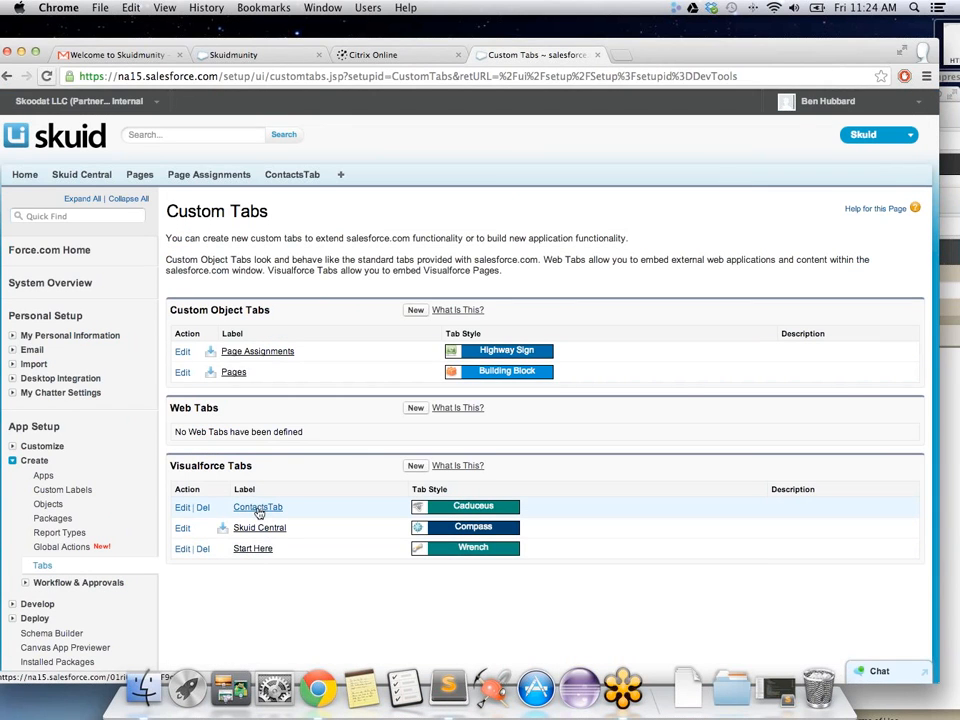
click(275, 512)
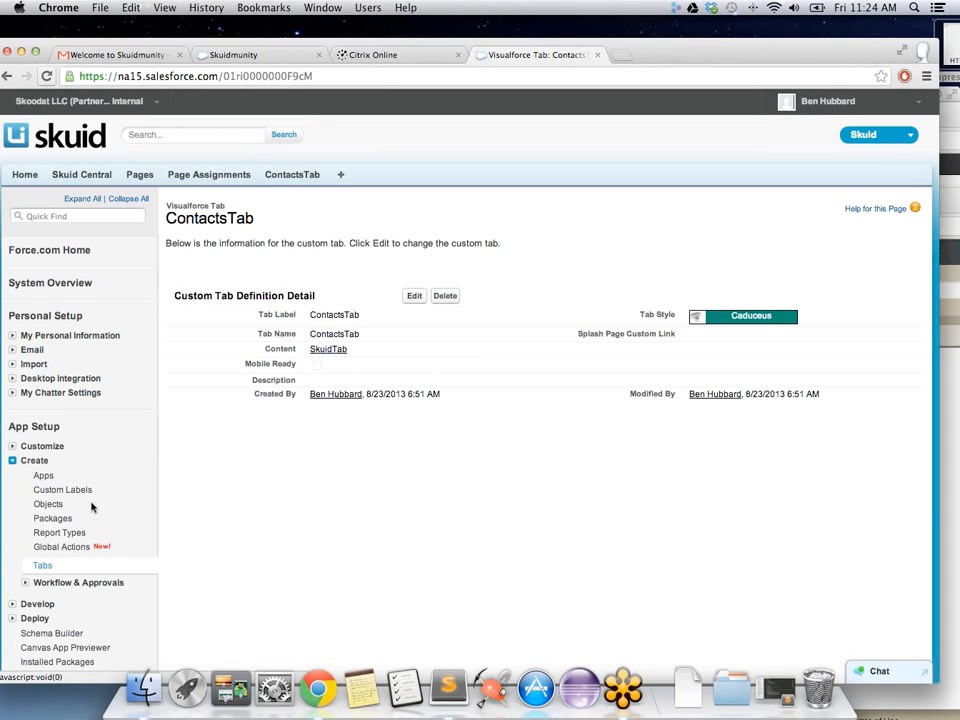
scroll(90, 510, down, 5)
Step: View the SkuidTab Visualforce page markup under Develop > Pages, then return to ContactsTab
click(13, 344)
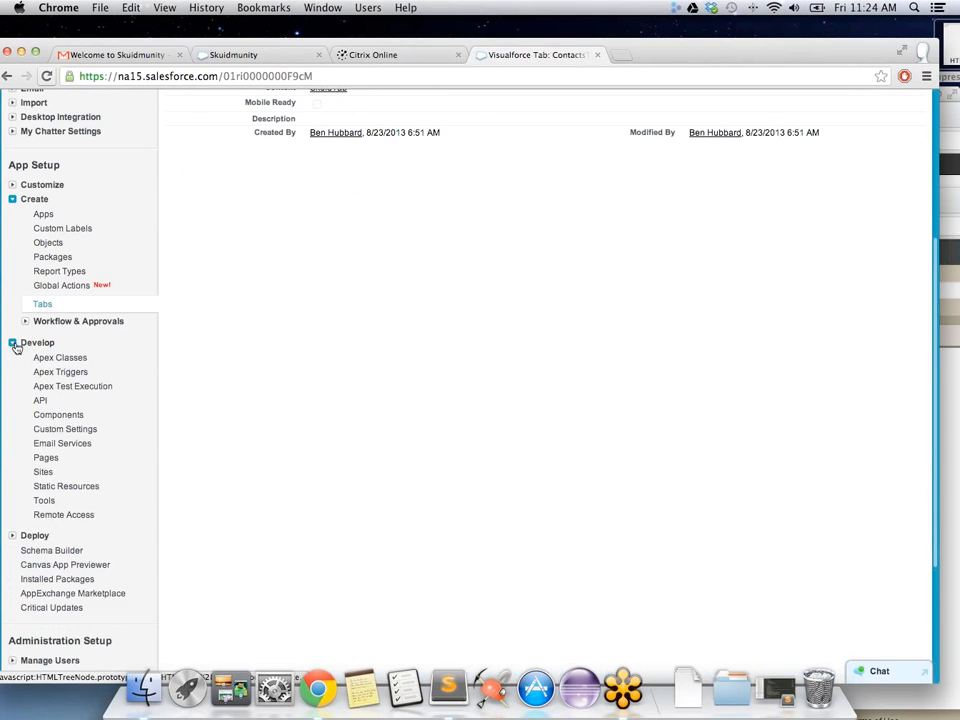
click(47, 459)
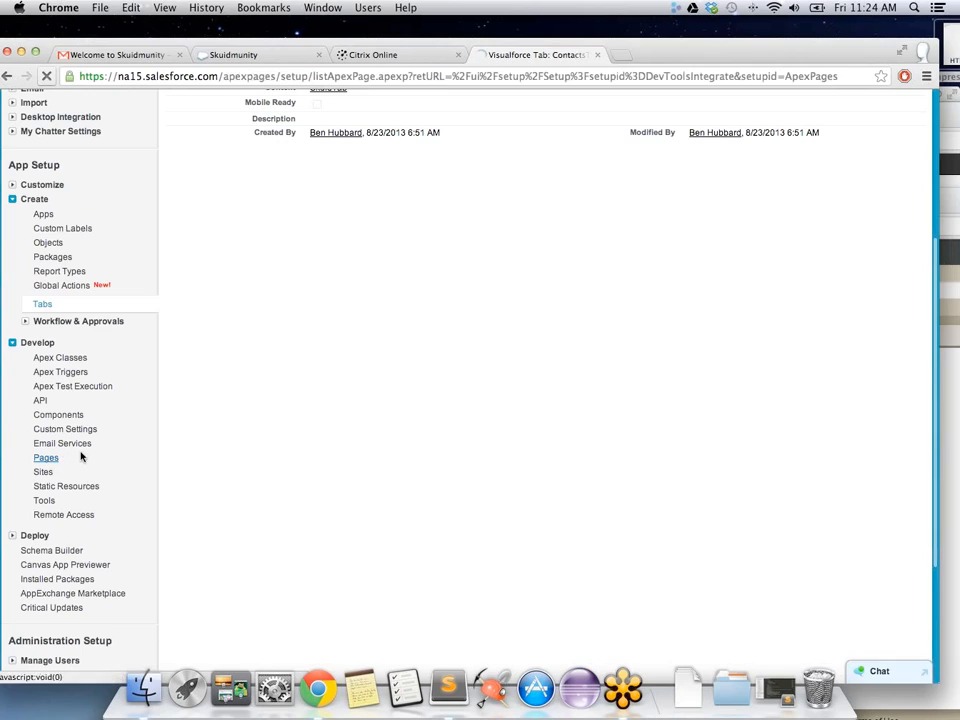
scroll(336, 460, down, 4)
scroll(336, 460, down, 2)
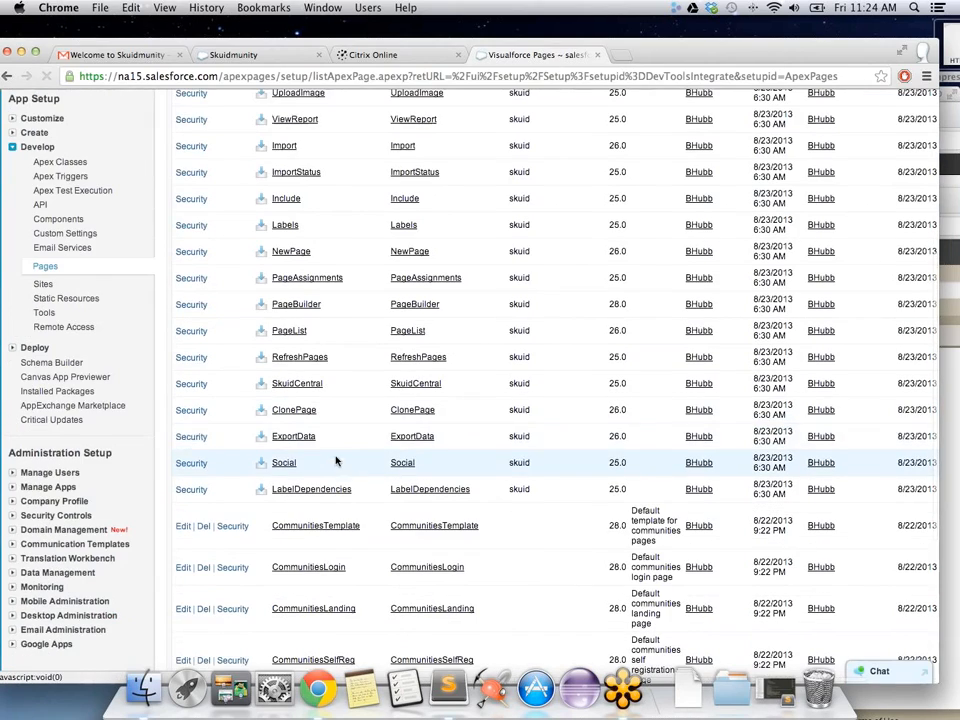
scroll(317, 450, down, 5)
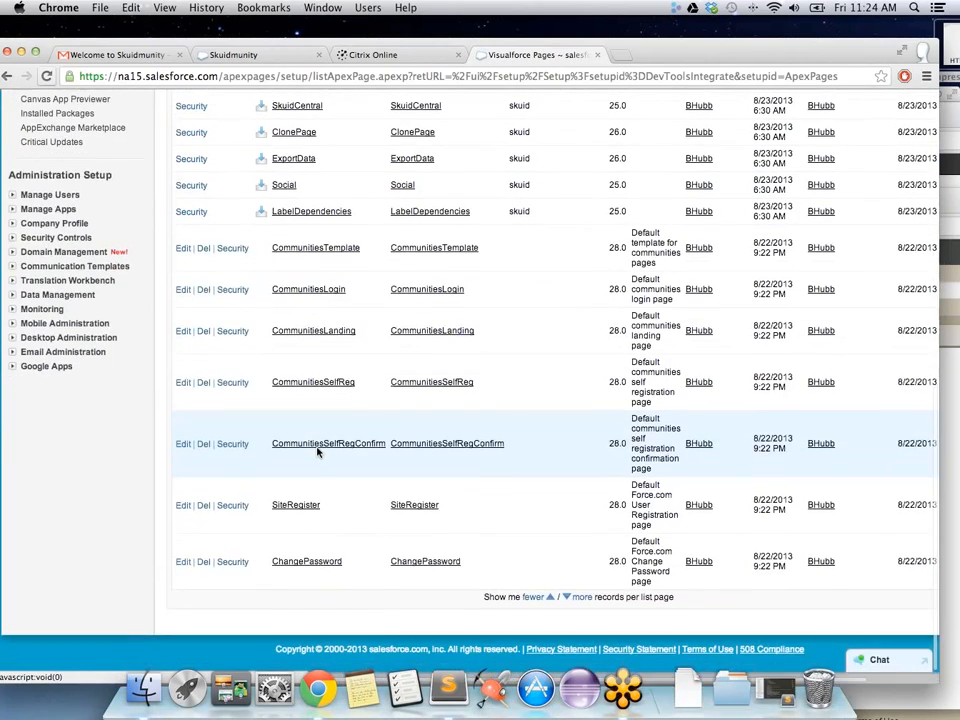
scroll(317, 452, up, 9)
scroll(316, 456, up, 1)
click(297, 259)
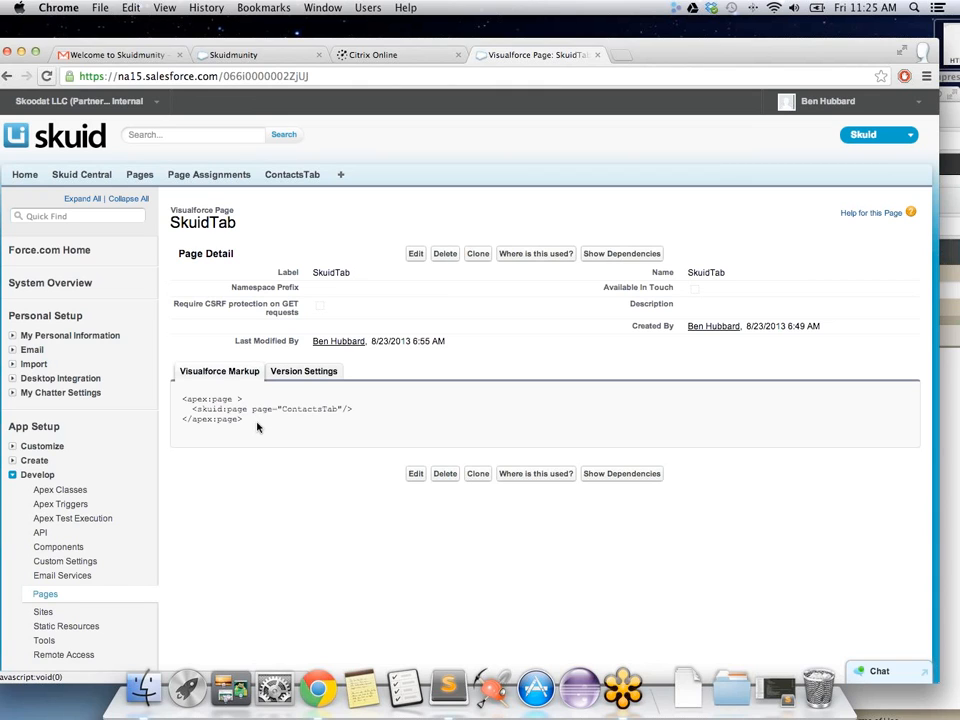
click(292, 174)
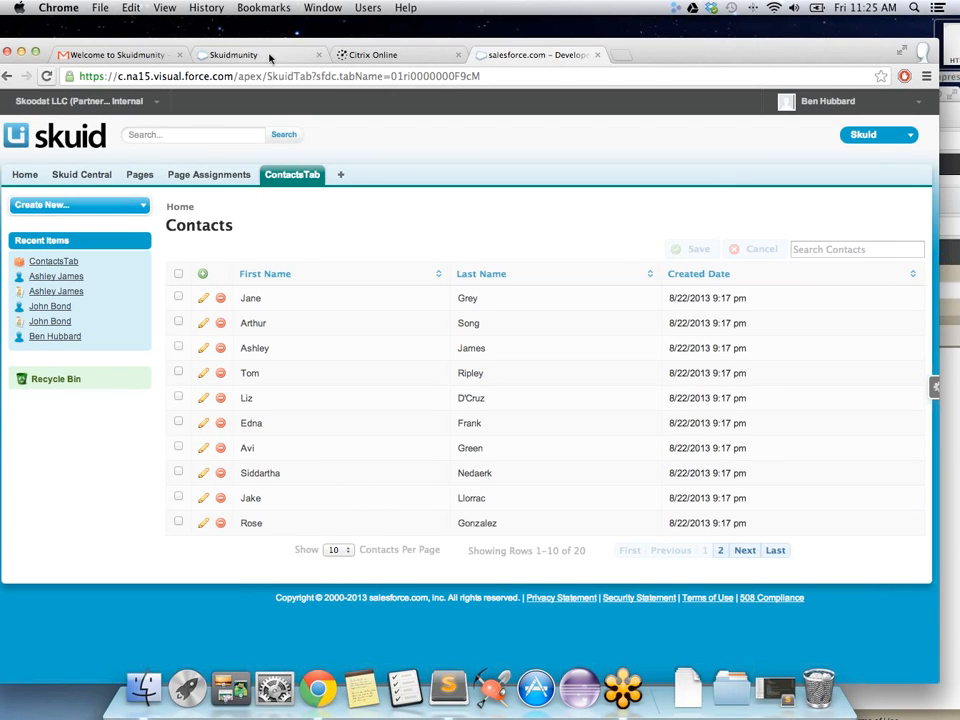
Step: Navigate Setup > Customize > Communities > Manage Communities and open Skuidmunity's settings
click(815, 101)
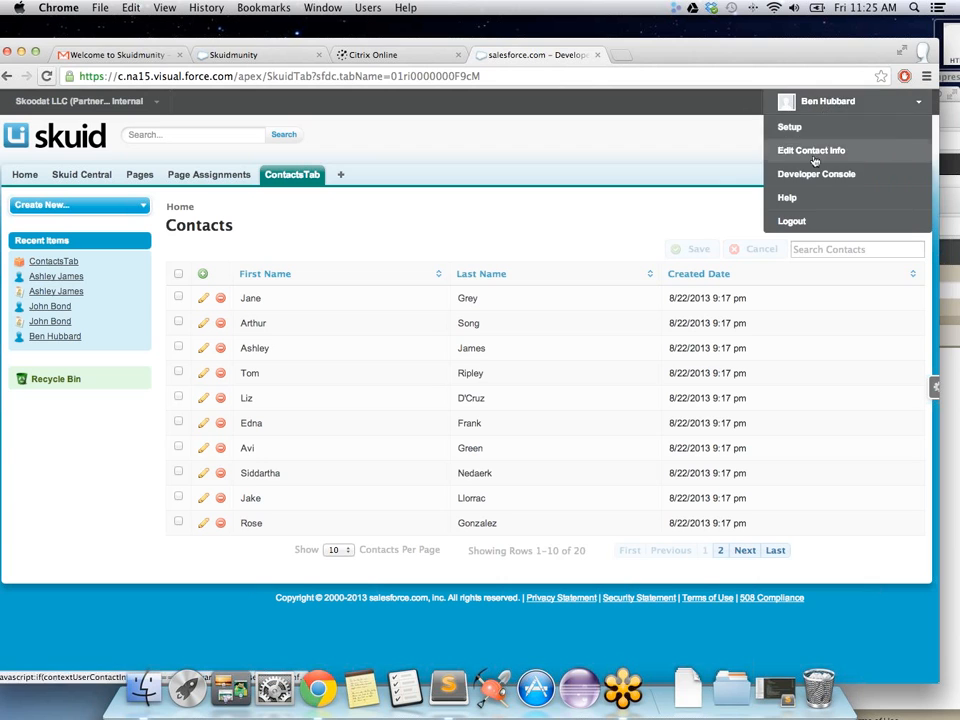
click(801, 132)
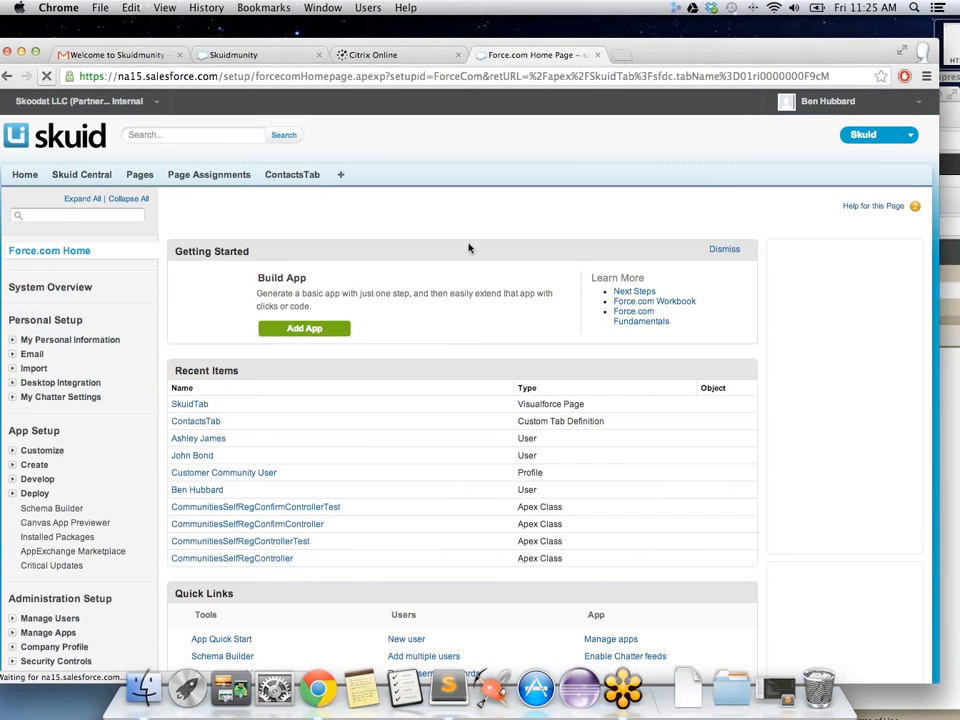
scroll(104, 428, down, 5)
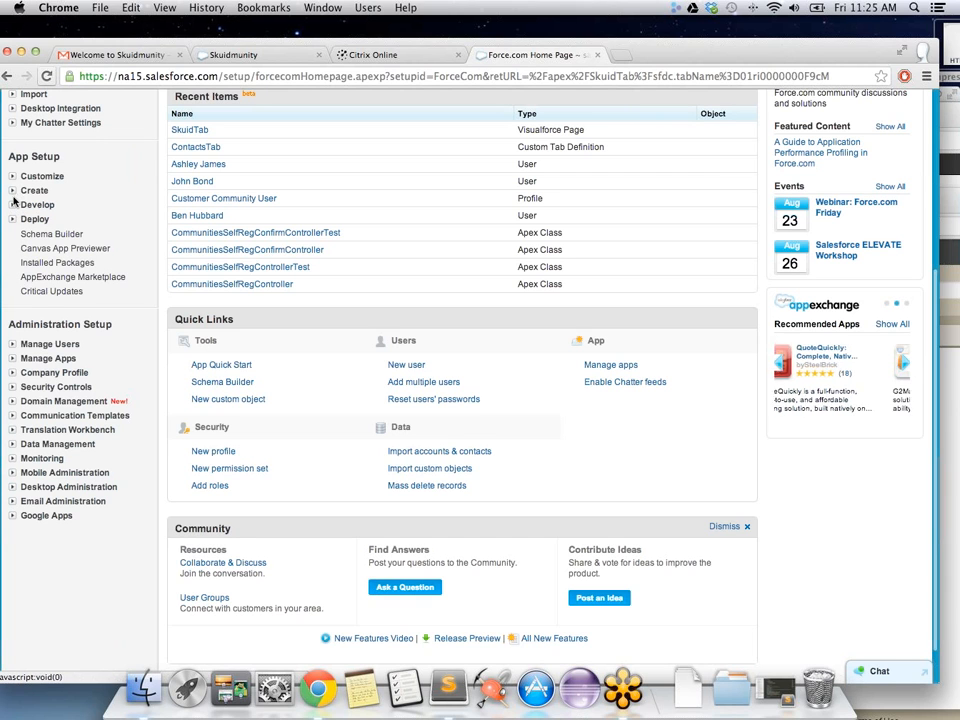
click(12, 176)
scroll(76, 388, down, 7)
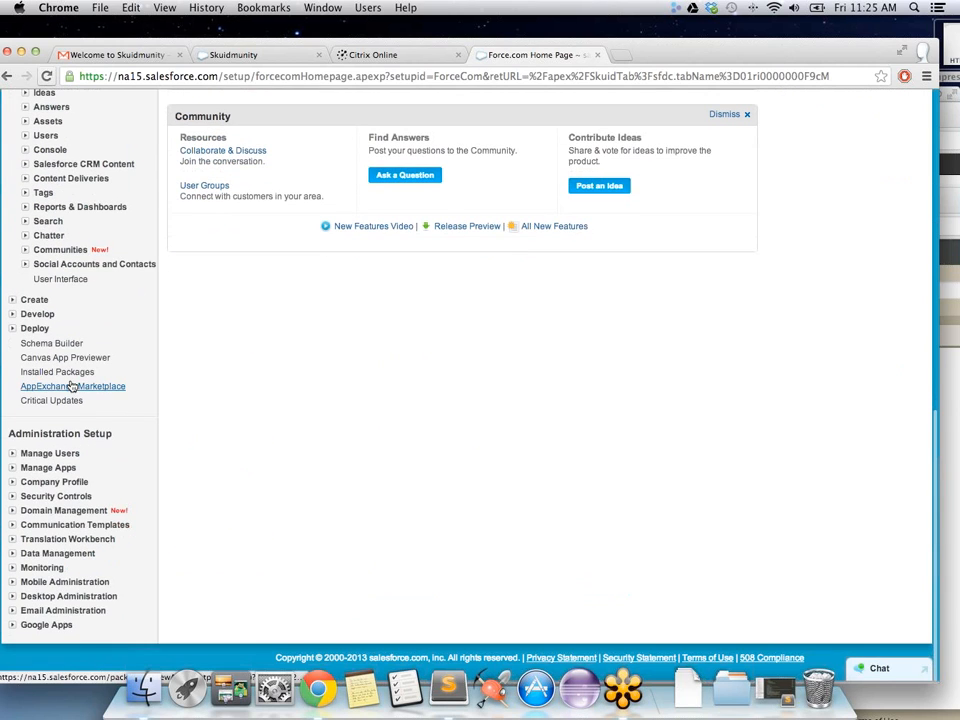
click(26, 253)
click(79, 283)
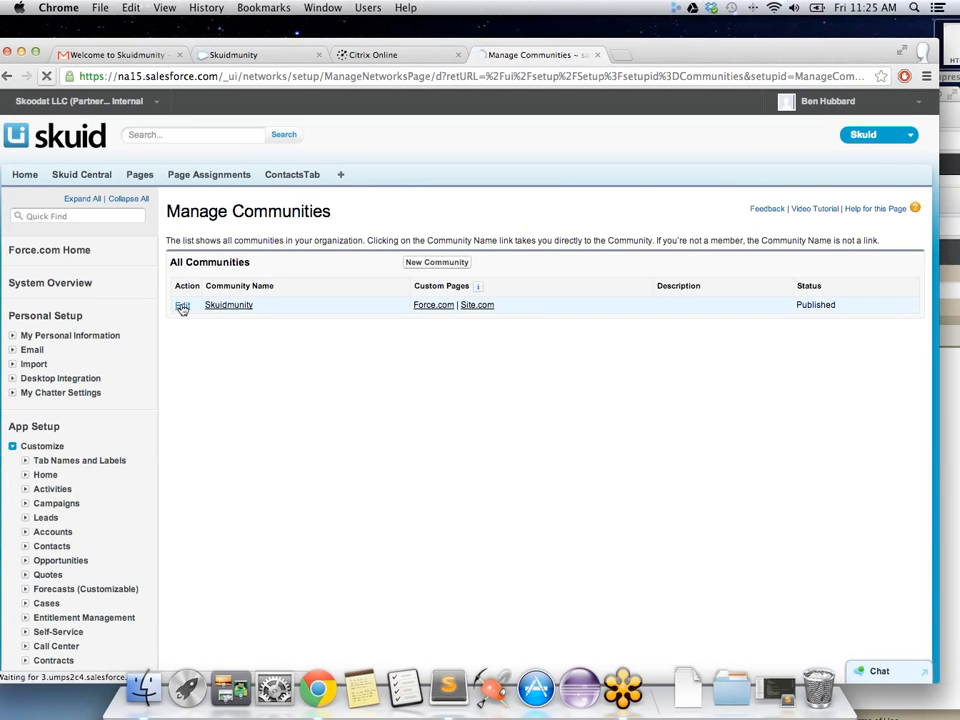
click(182, 305)
Step: Add ContactsTab to Skuidmunity's selected tabs beside Home and Chatter, save, and close settings
click(305, 349)
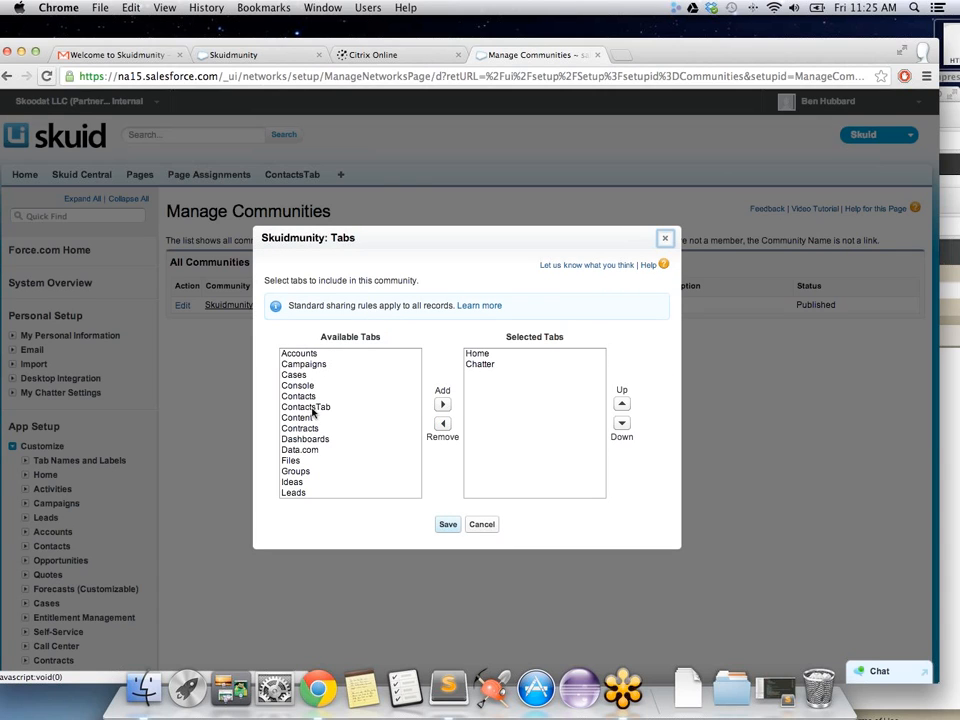
scroll(306, 424, down, 2)
scroll(307, 430, up, 2)
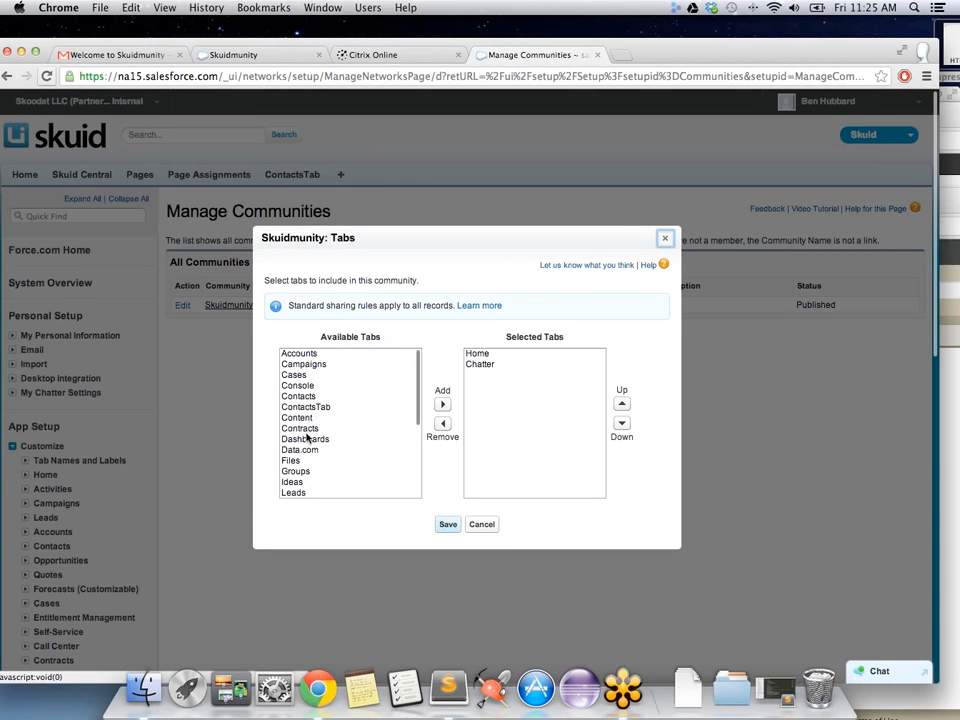
click(308, 407)
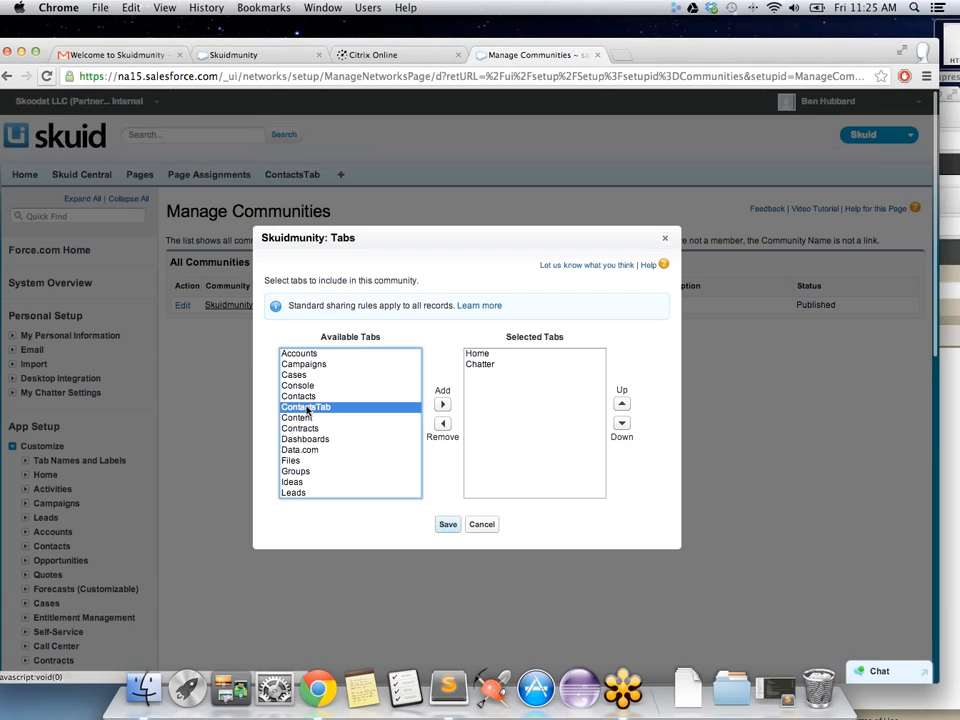
click(442, 404)
click(447, 524)
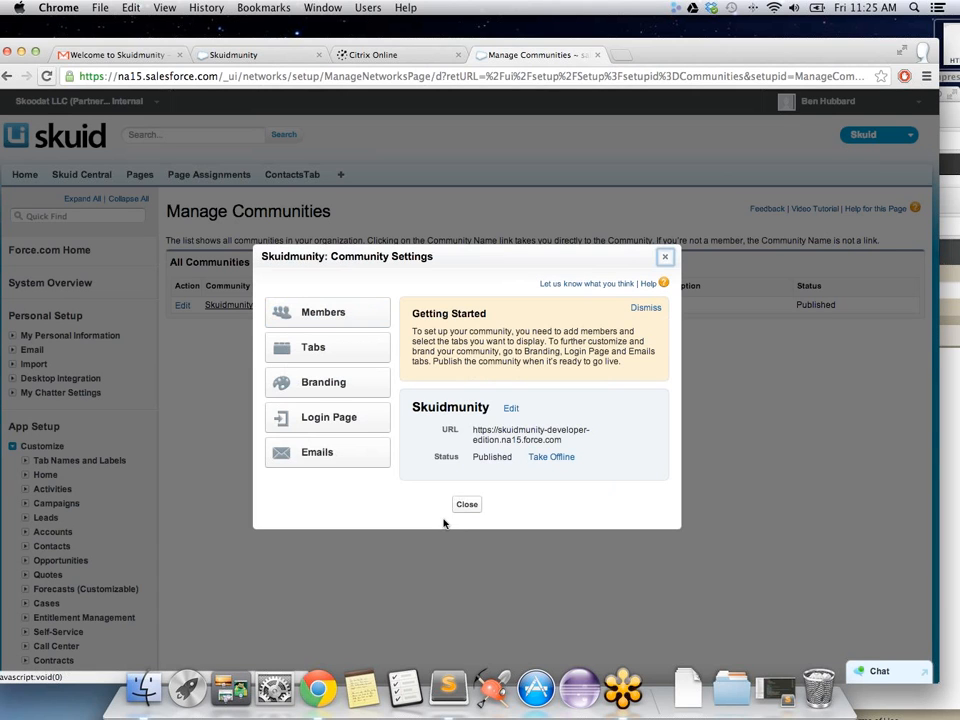
click(465, 506)
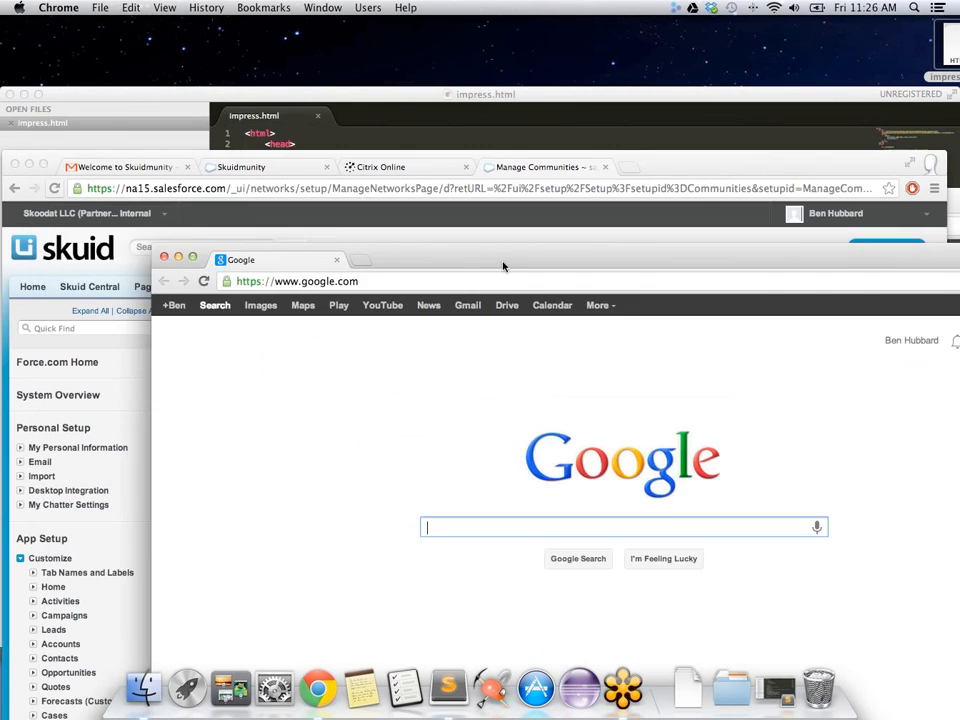
Step: Open the Skuidmunity community in the other Chrome profile, where ContactsTab now appears beside Home and Chatter
drag(504, 264, 456, 318)
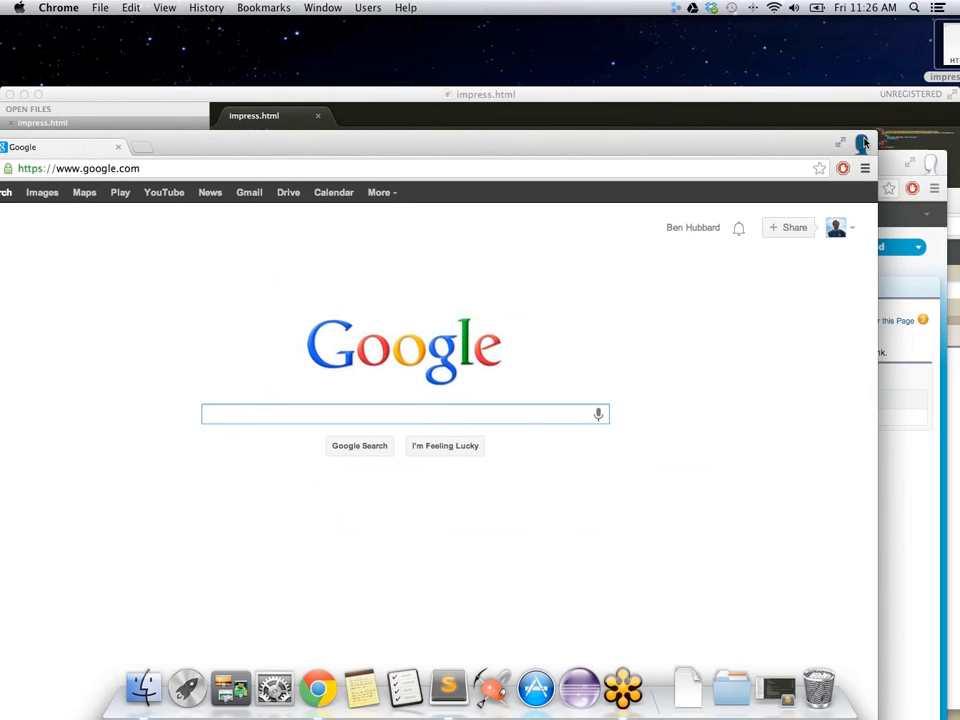
click(866, 143)
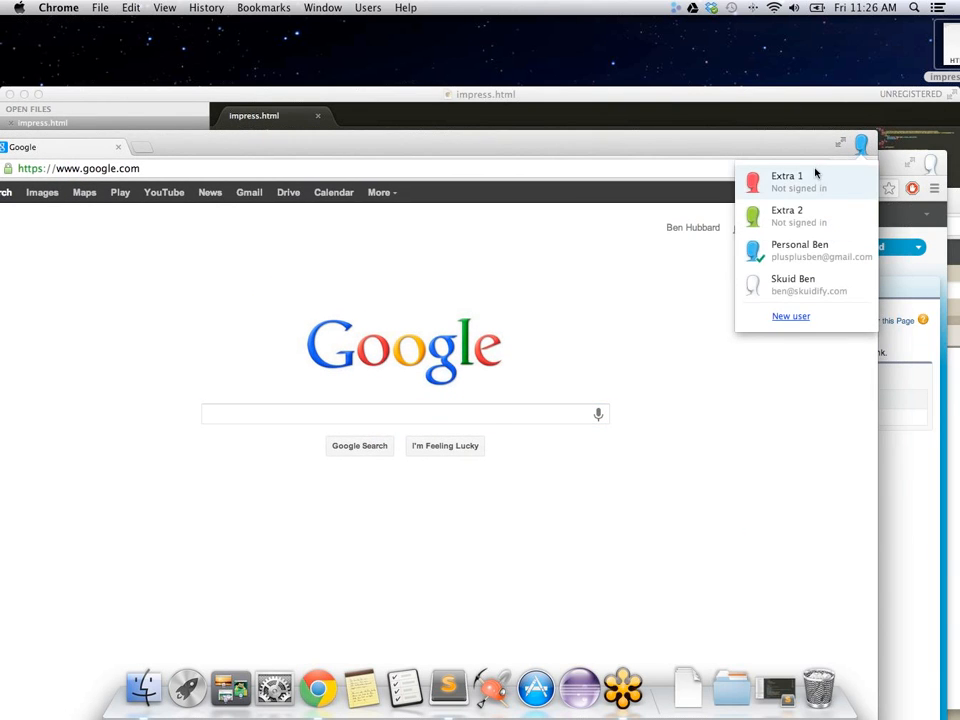
click(816, 174)
drag(769, 205, 516, 130)
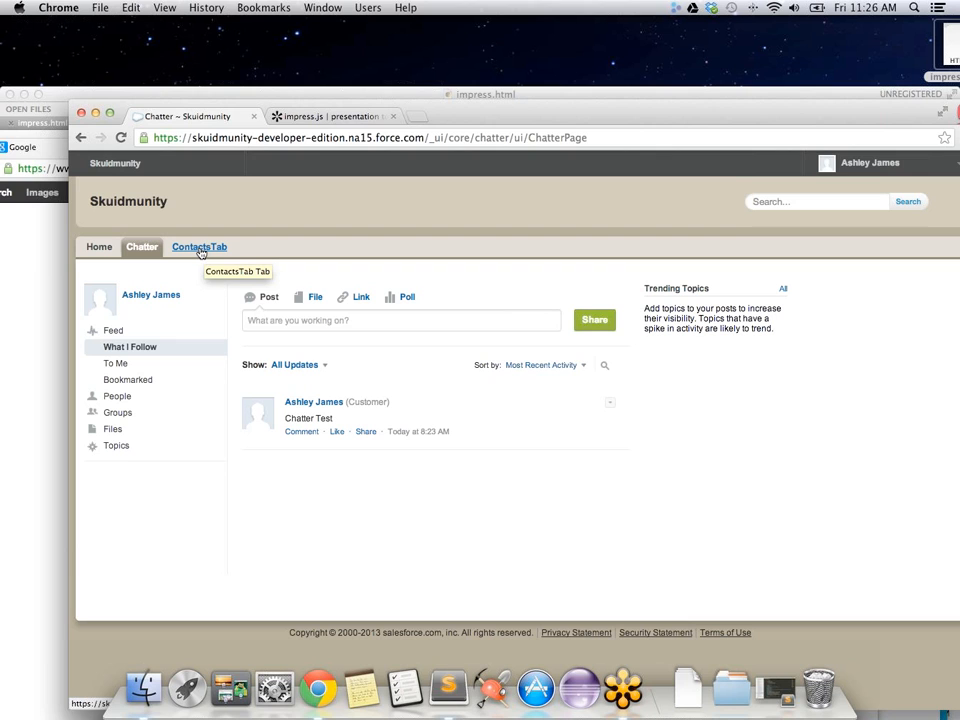
Step: Try the community's ContactsTab, hit the Visualforce page loading error, and go back to Chatter
click(200, 249)
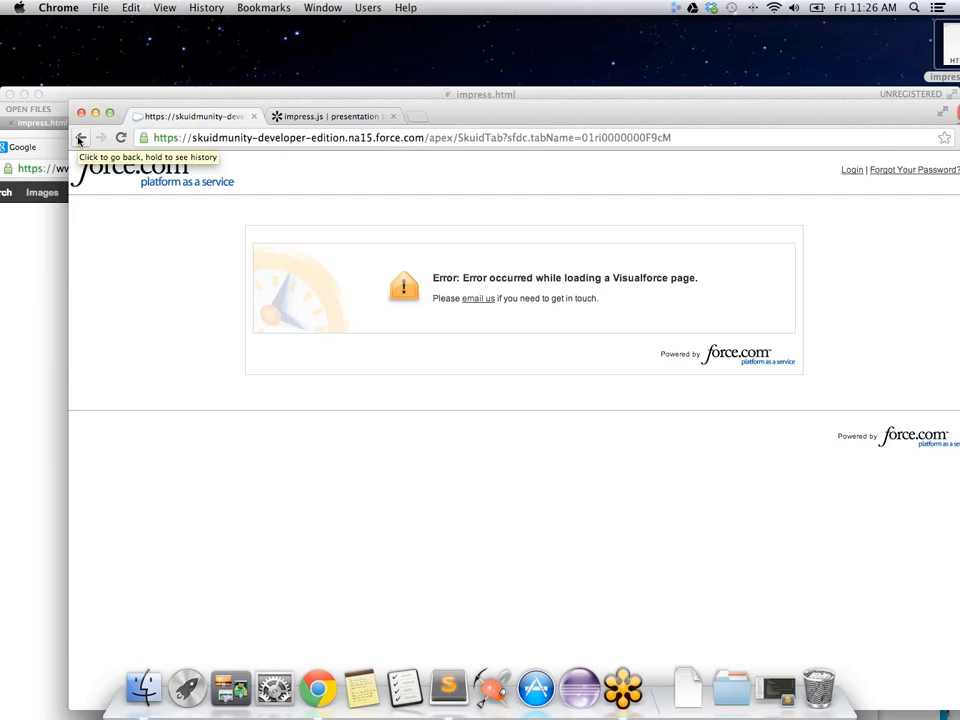
click(79, 139)
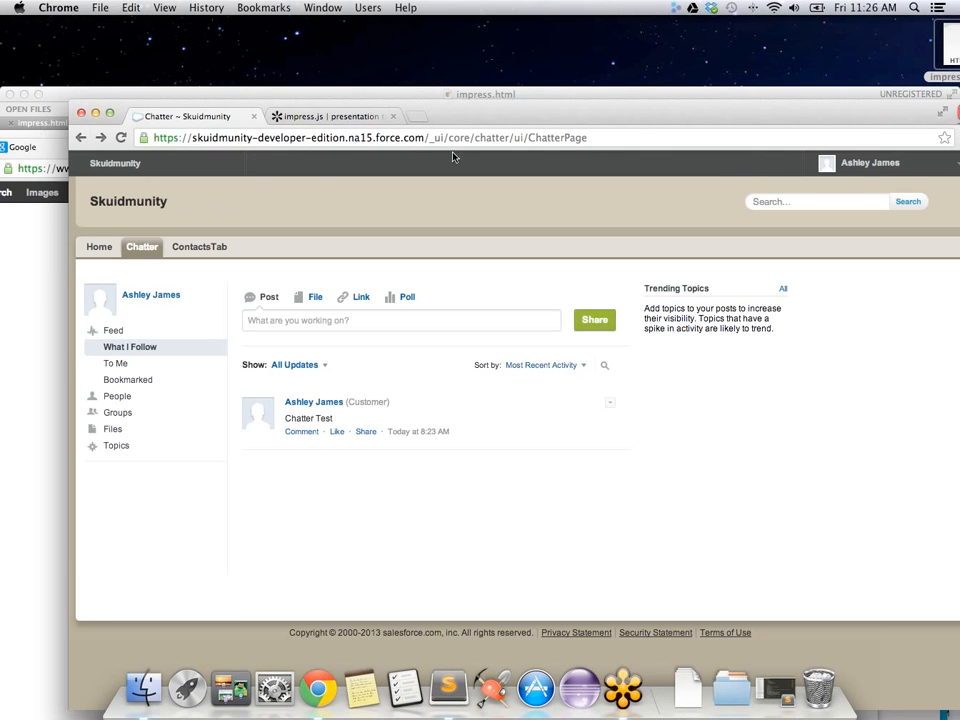
drag(667, 116, 630, 113)
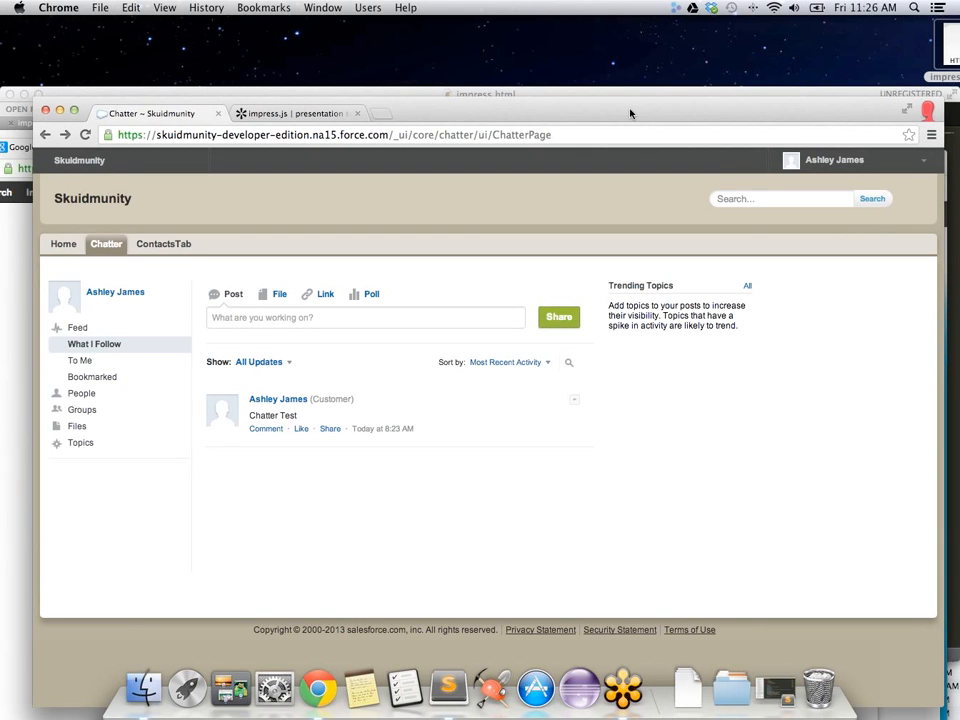
drag(630, 113, 616, 89)
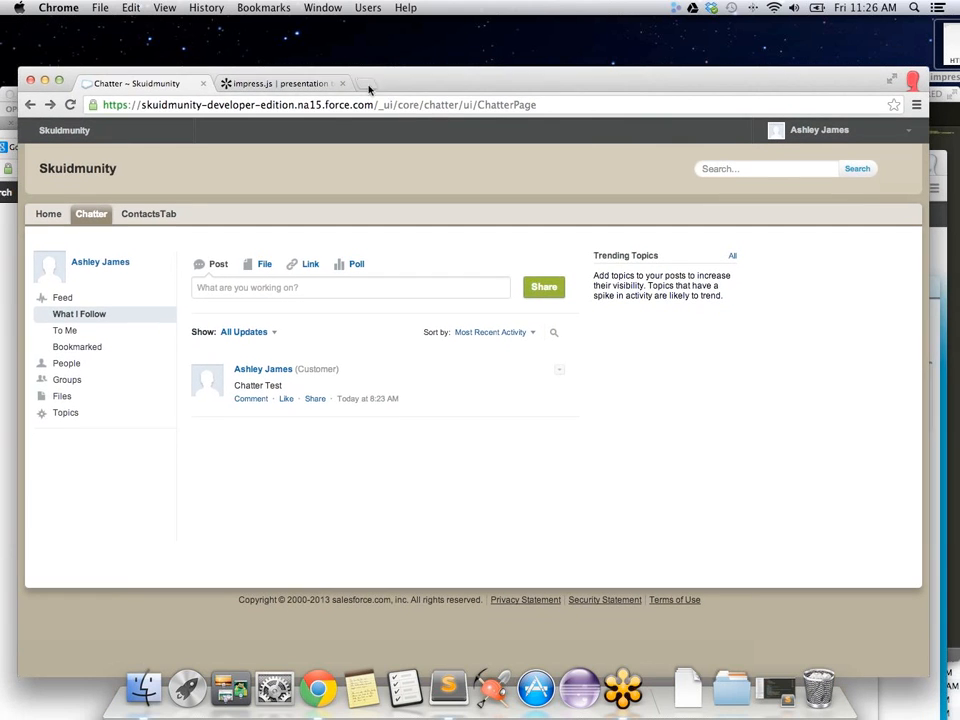
drag(466, 98, 465, 171)
Step: Bring the Google window forward, maximize it and close it
click(428, 149)
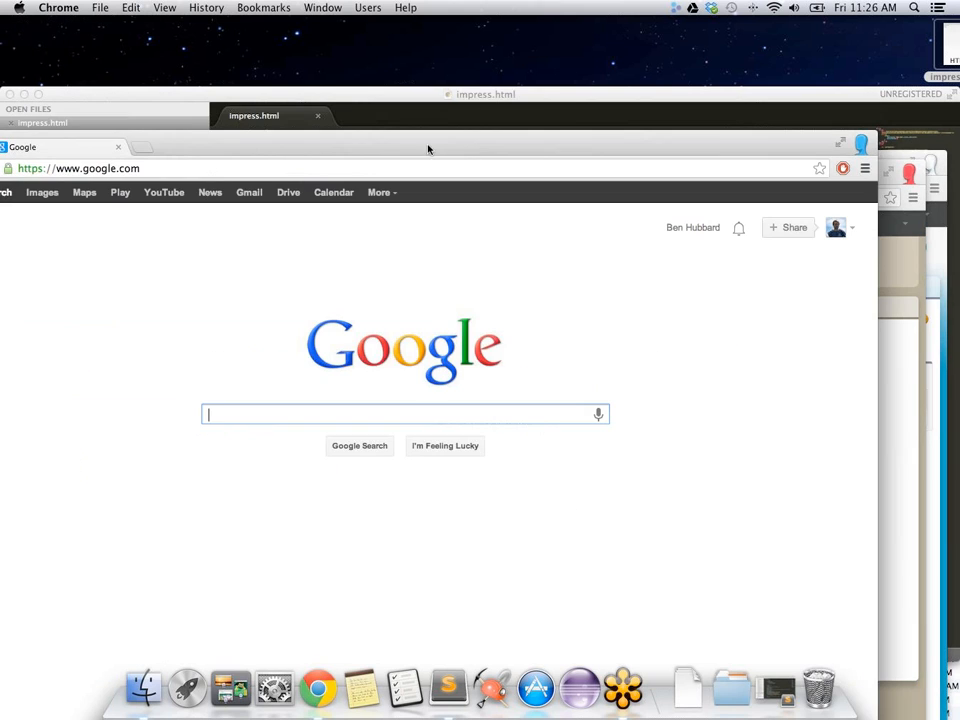
double_click(281, 148)
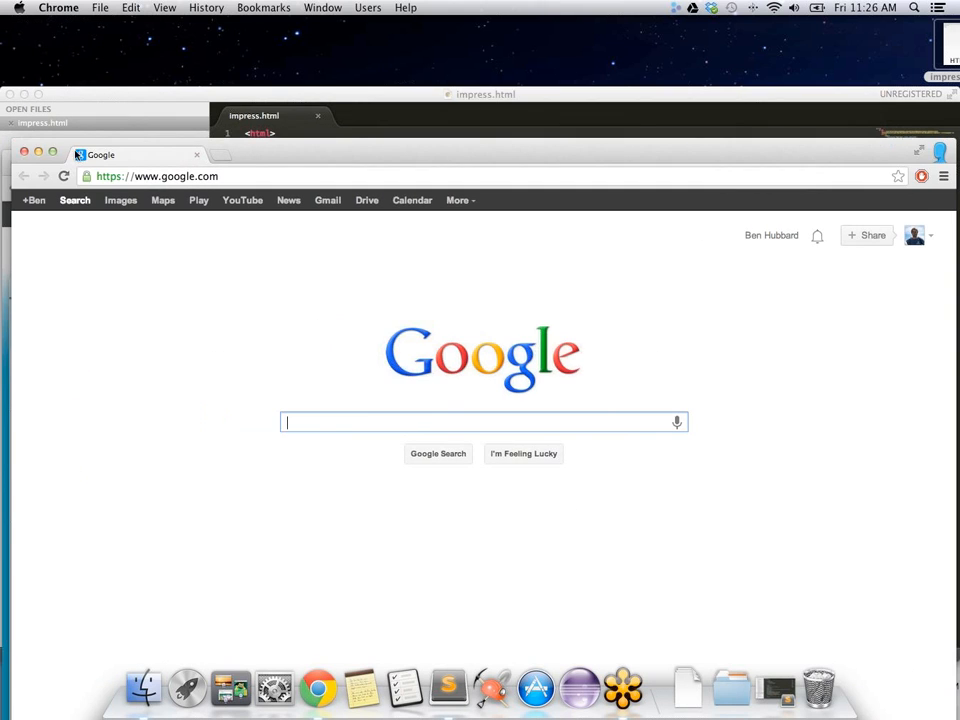
click(23, 152)
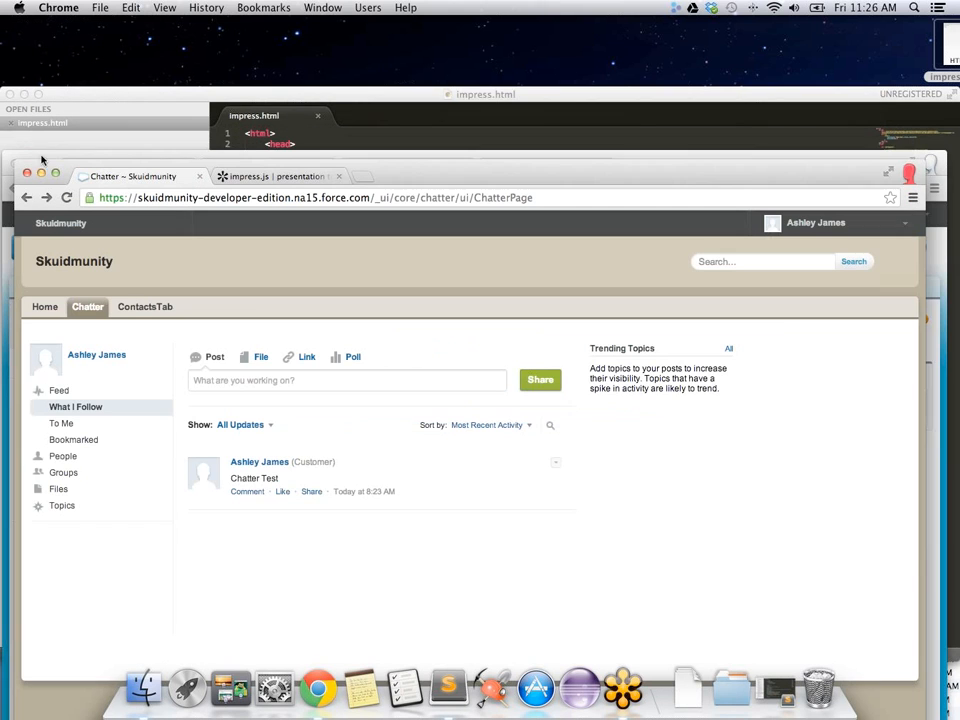
Step: Bring back the Manage Communities window listing Skuidmunity as Published
click(910, 174)
click(811, 158)
click(810, 156)
scroll(266, 413, down, 3)
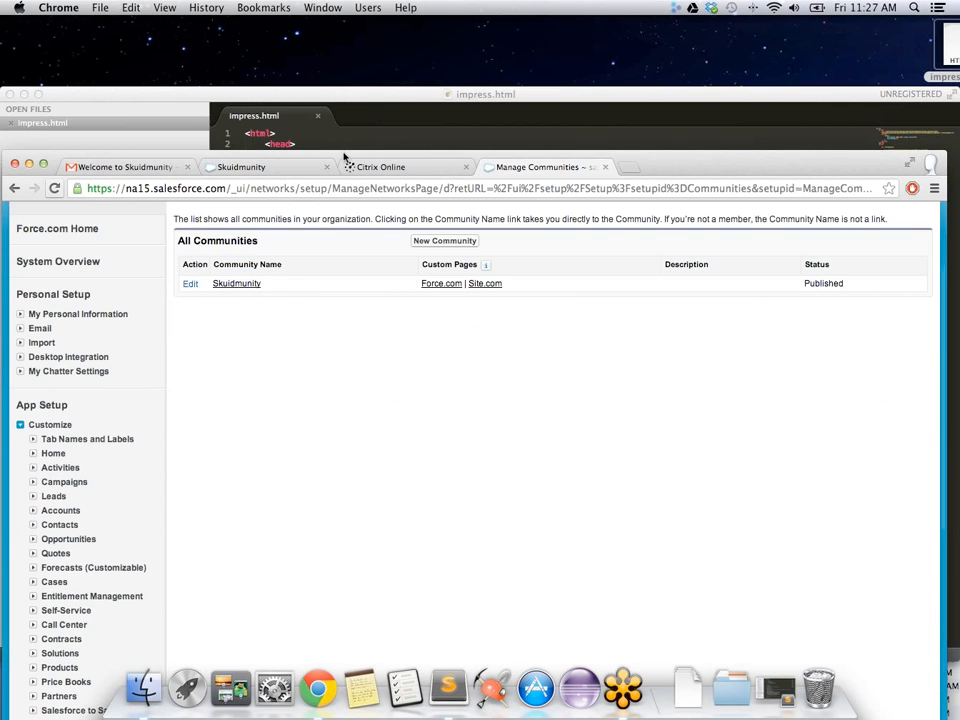
Step: Go to Manage Users > Users and open the Finance community user's detail record
drag(343, 157, 358, 46)
scroll(193, 368, down, 8)
scroll(168, 371, up, 10)
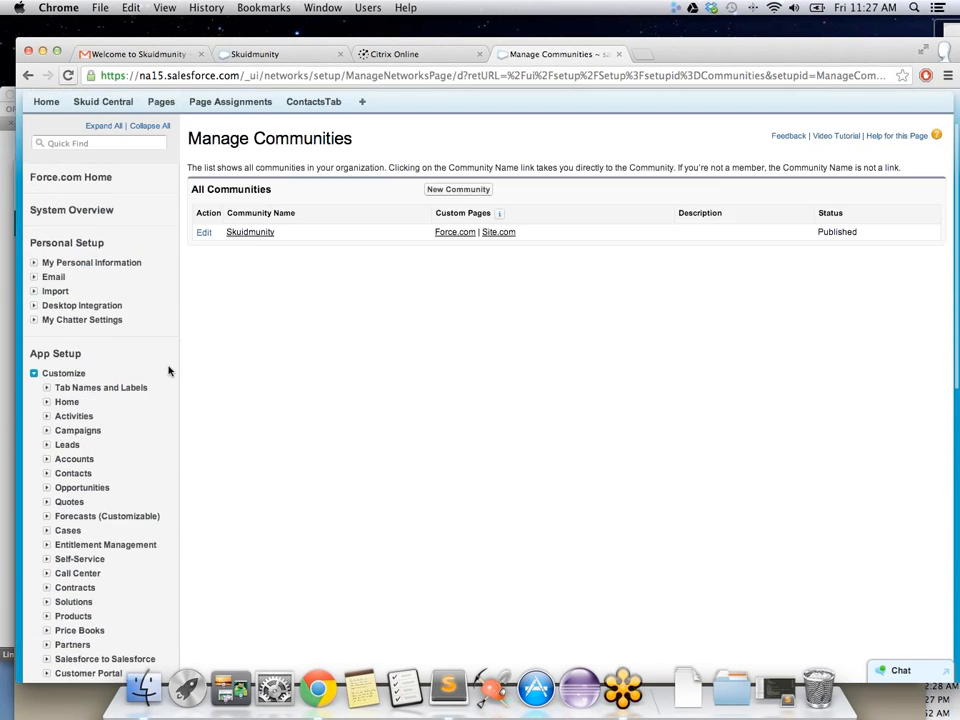
scroll(140, 375, down, 6)
scroll(139, 378, up, 8)
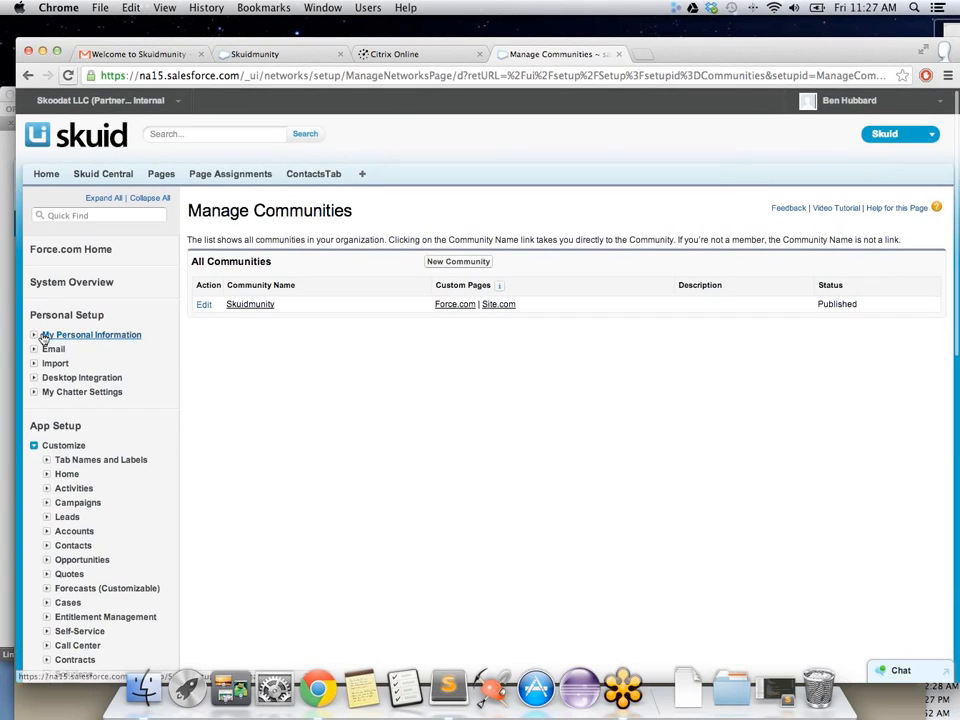
click(34, 336)
click(34, 336)
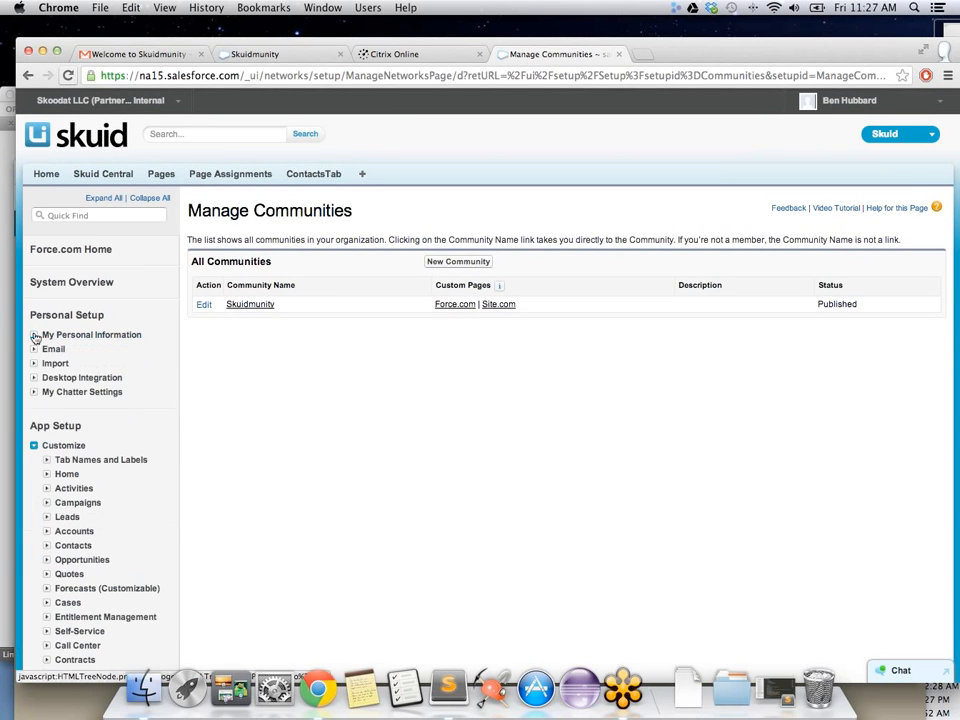
scroll(58, 364, down, 12)
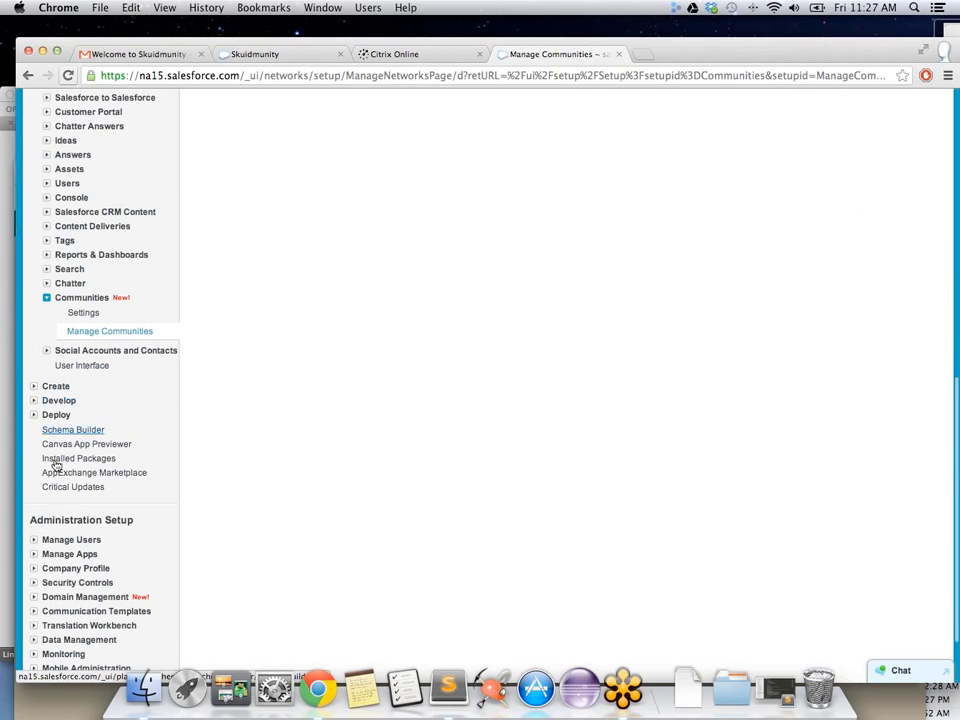
click(34, 540)
click(67, 555)
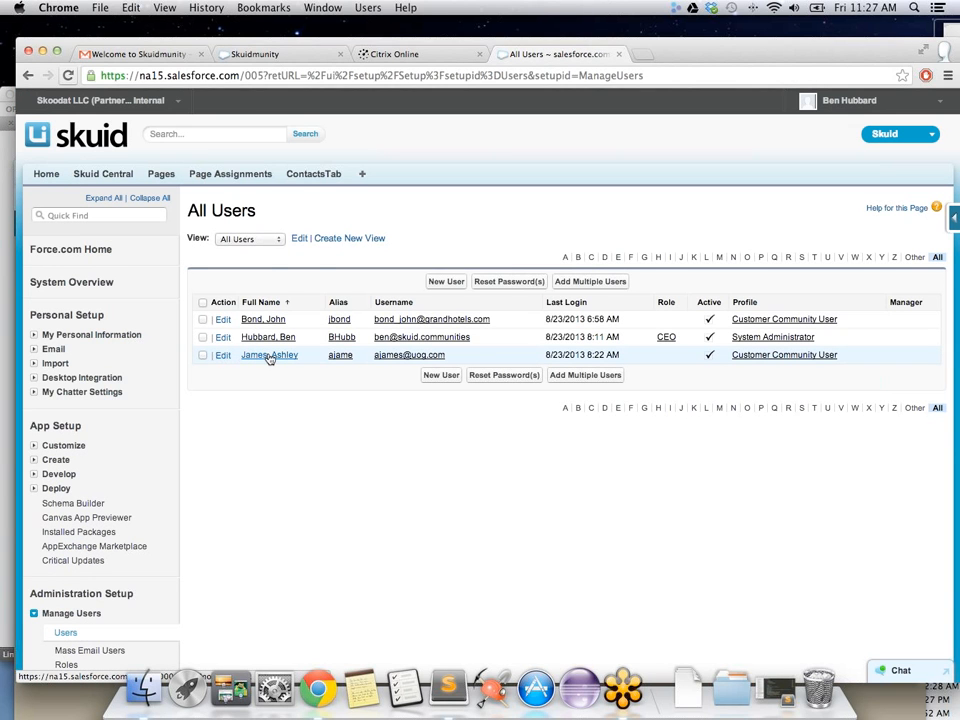
click(270, 356)
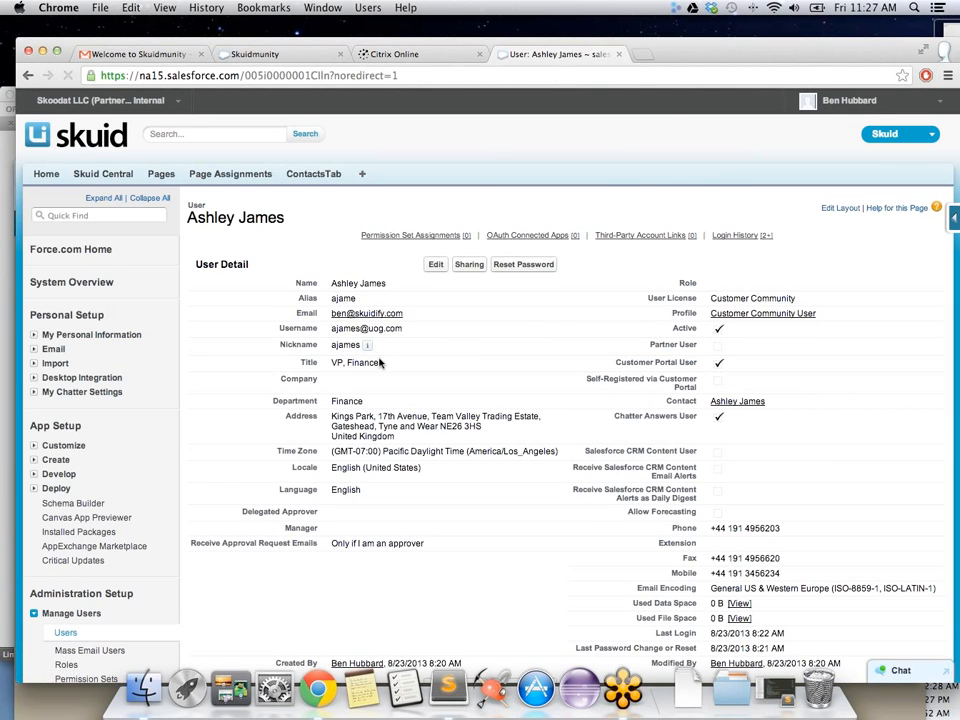
Step: Assign the Skuid package license to the community user
scroll(380, 363, down, 5)
click(431, 478)
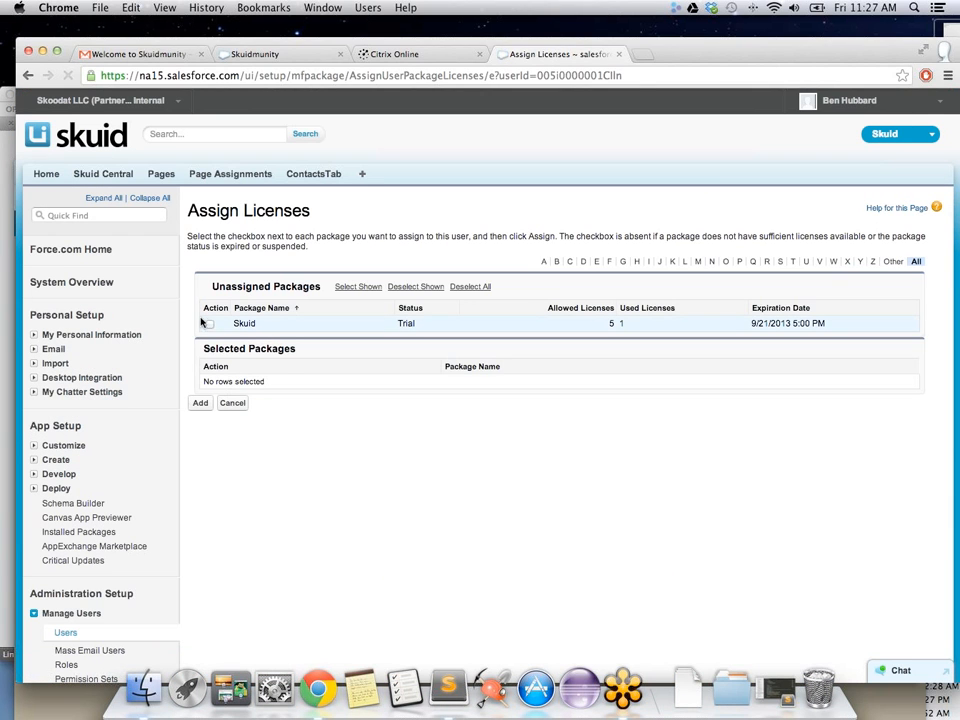
click(210, 323)
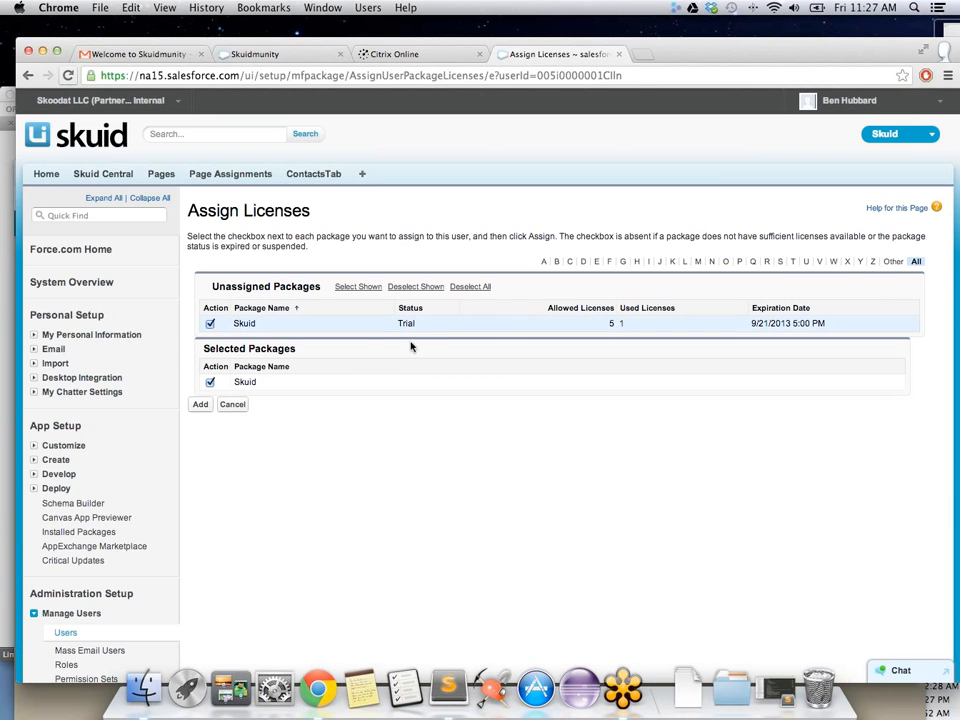
click(201, 406)
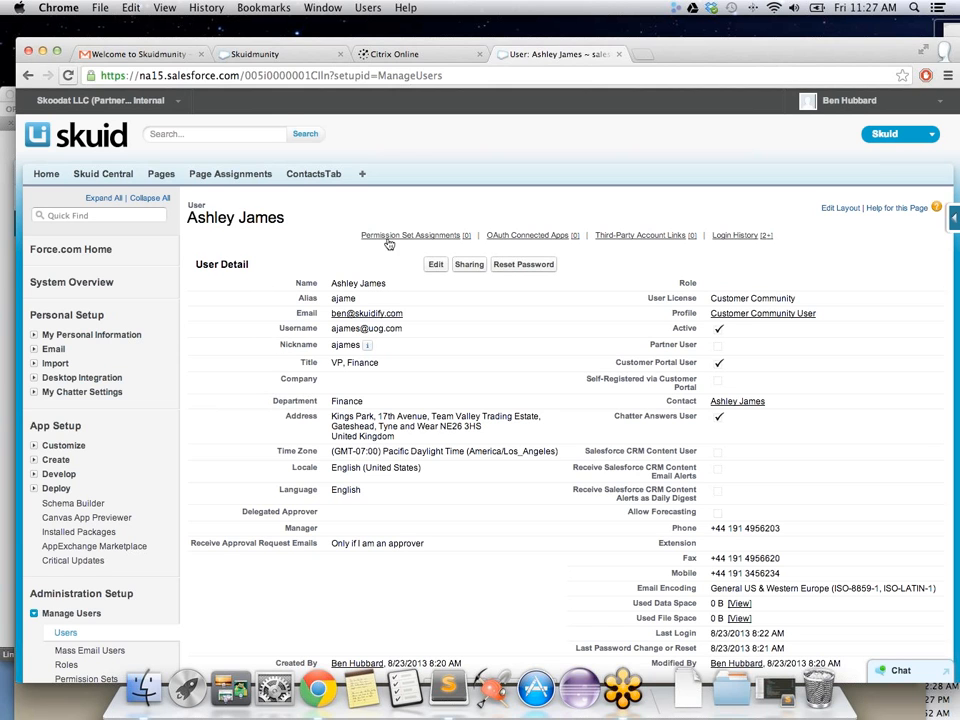
Step: Add Skuid Page Viewer to the user's enabled permission sets and save
scroll(331, 322, down, 1)
scroll(331, 322, down, 10)
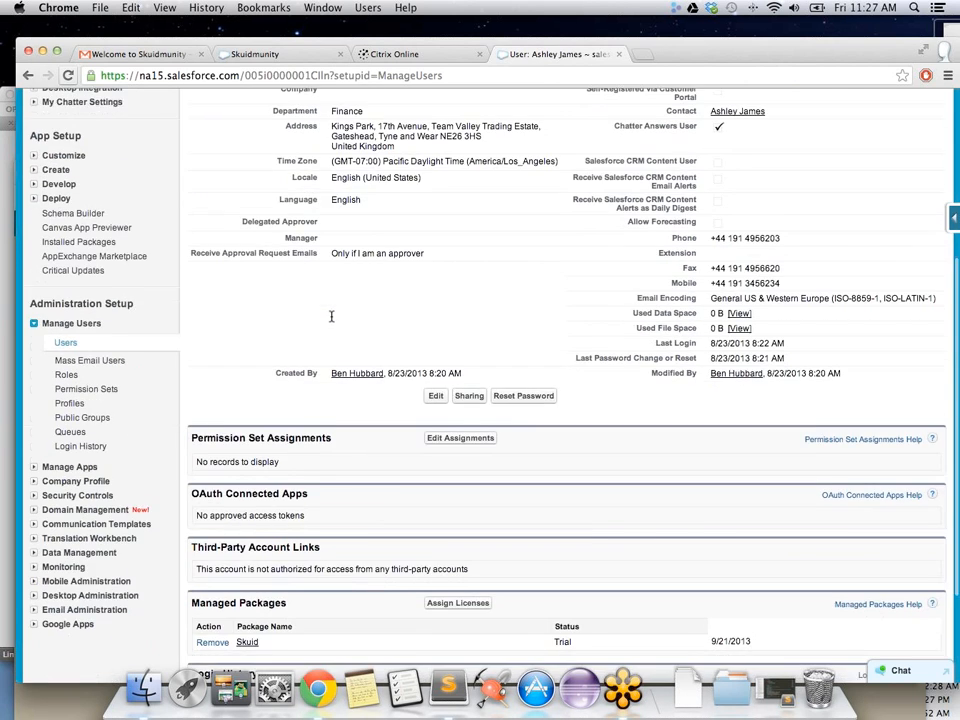
scroll(332, 275, up, 3)
scroll(420, 280, down, 3)
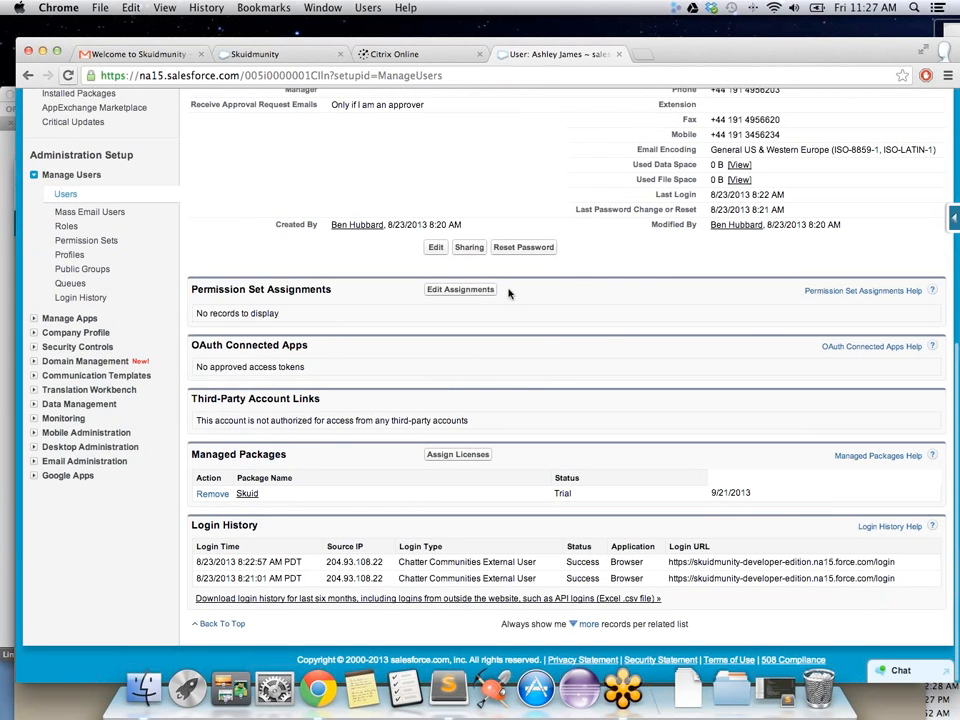
click(444, 290)
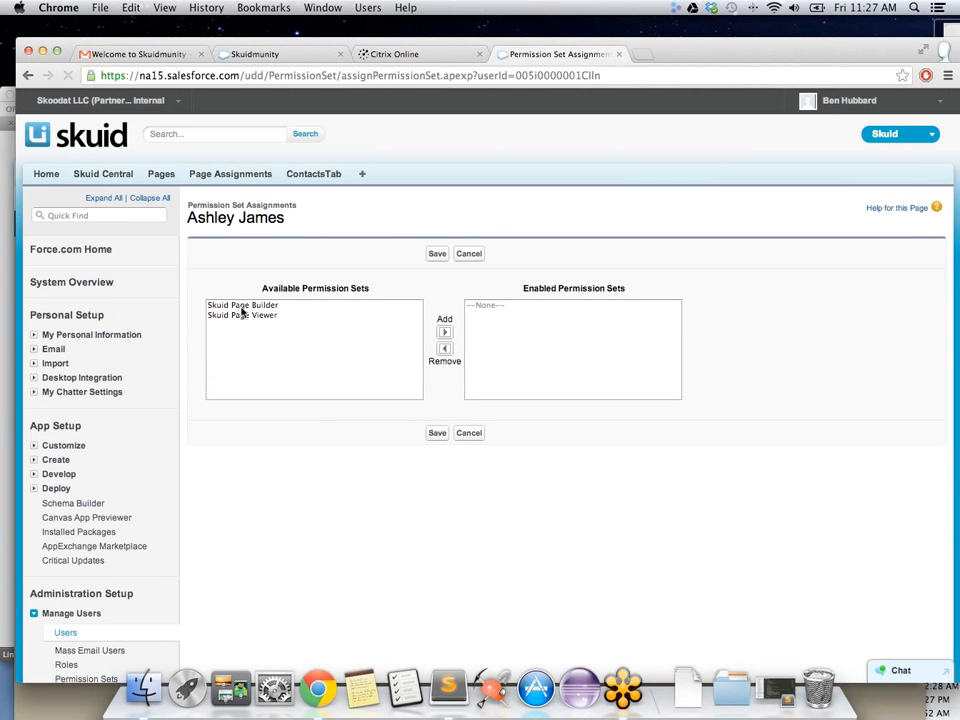
click(243, 316)
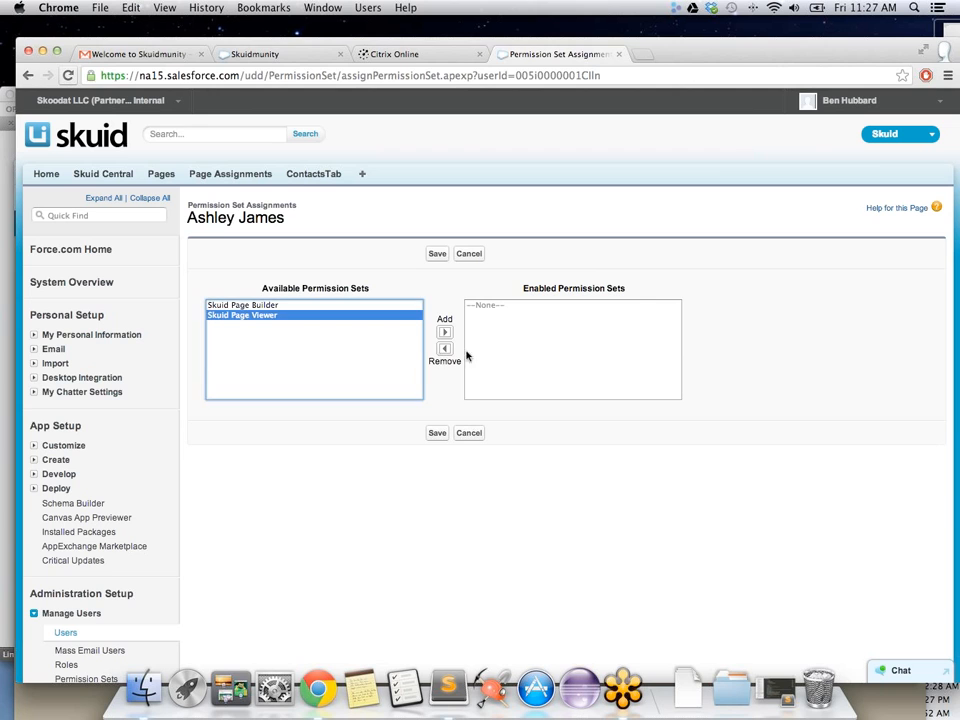
click(444, 332)
click(432, 434)
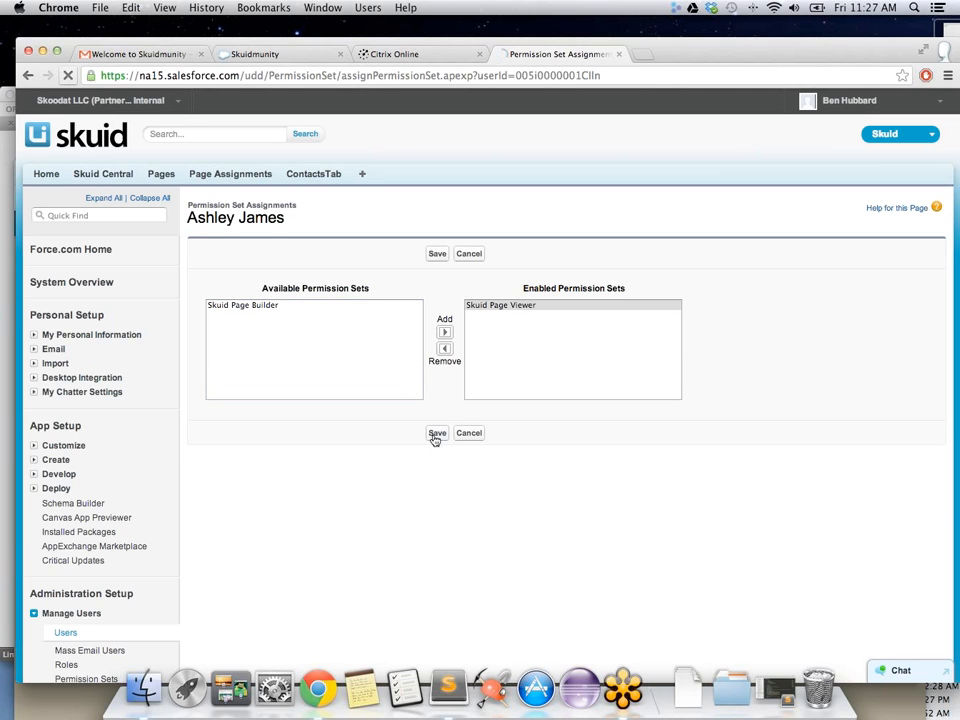
Step: Close the old Skuidmunity tab and load ContactsTab in the community window, showing Contacts rows 1–10 of 20
click(300, 54)
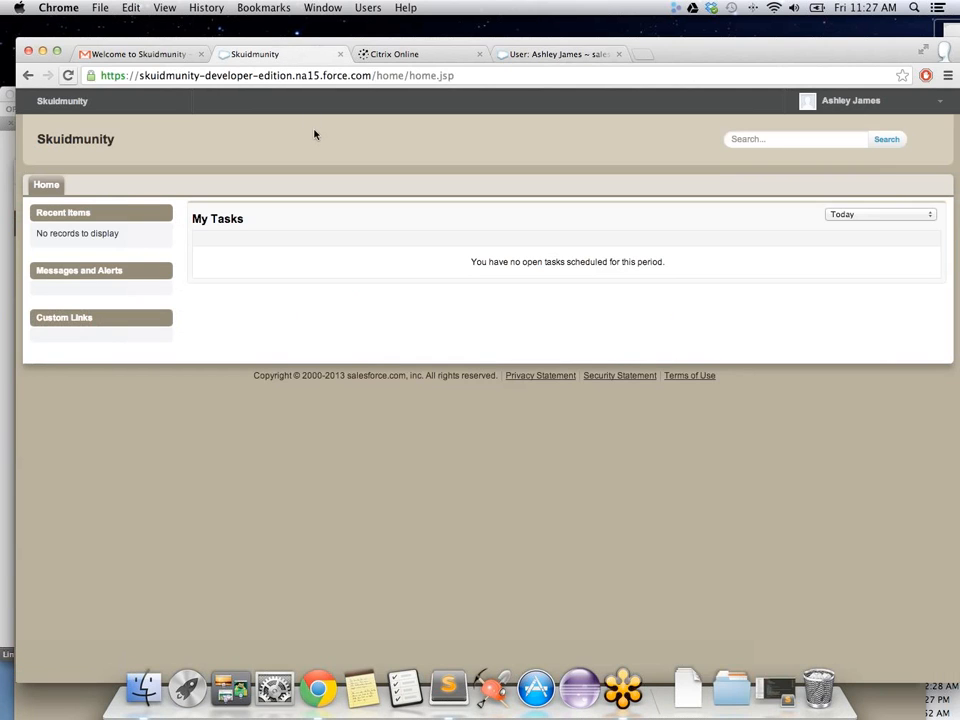
click(340, 54)
drag(638, 52, 525, 80)
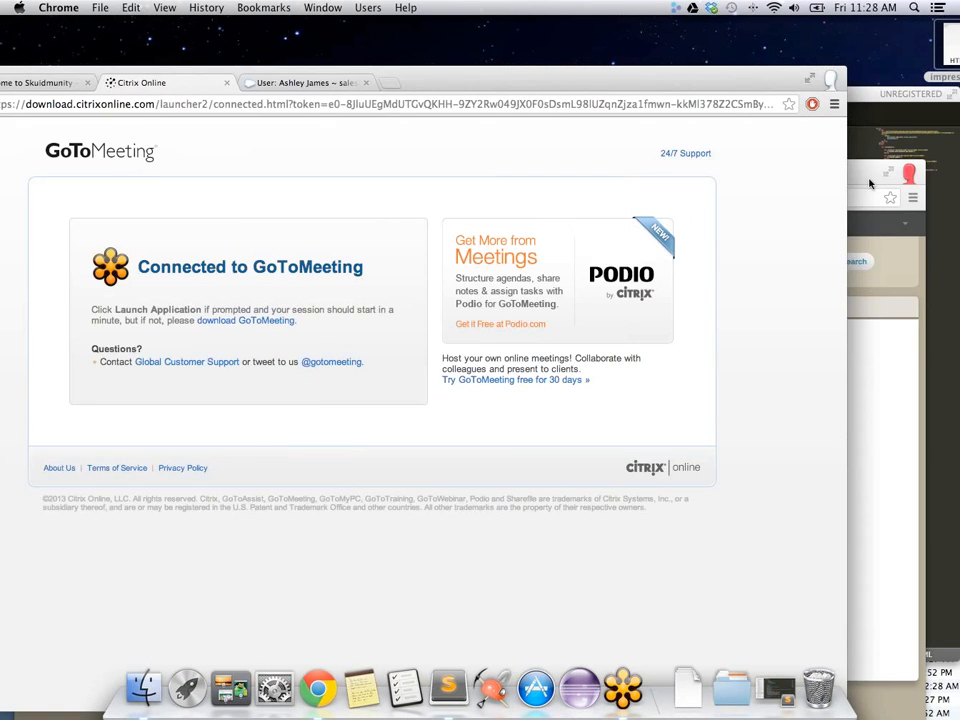
click(870, 184)
drag(733, 172, 766, 110)
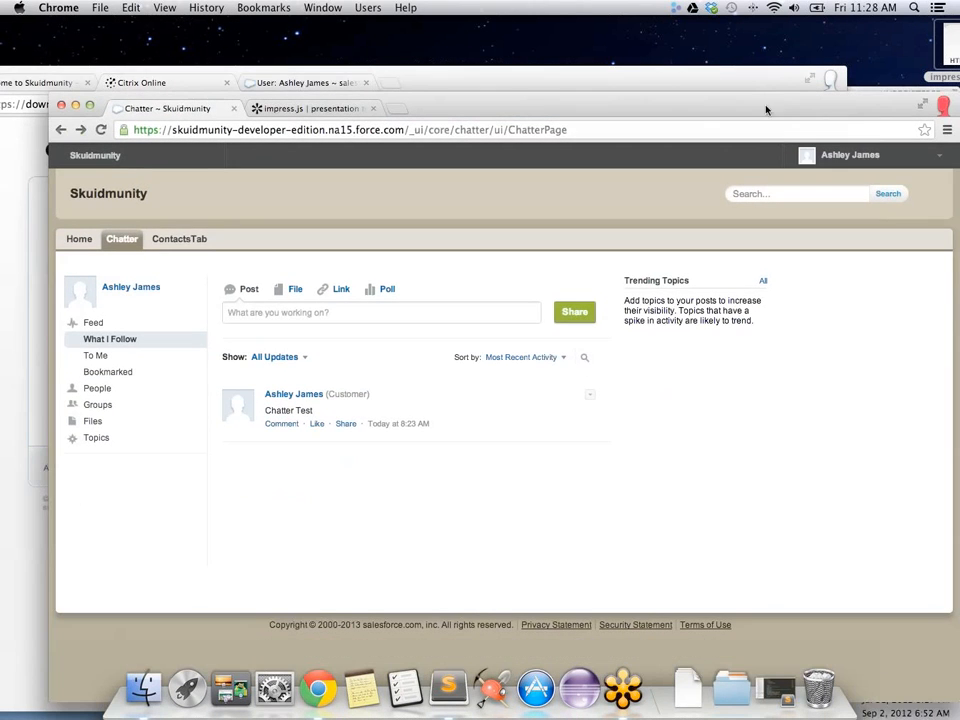
click(183, 239)
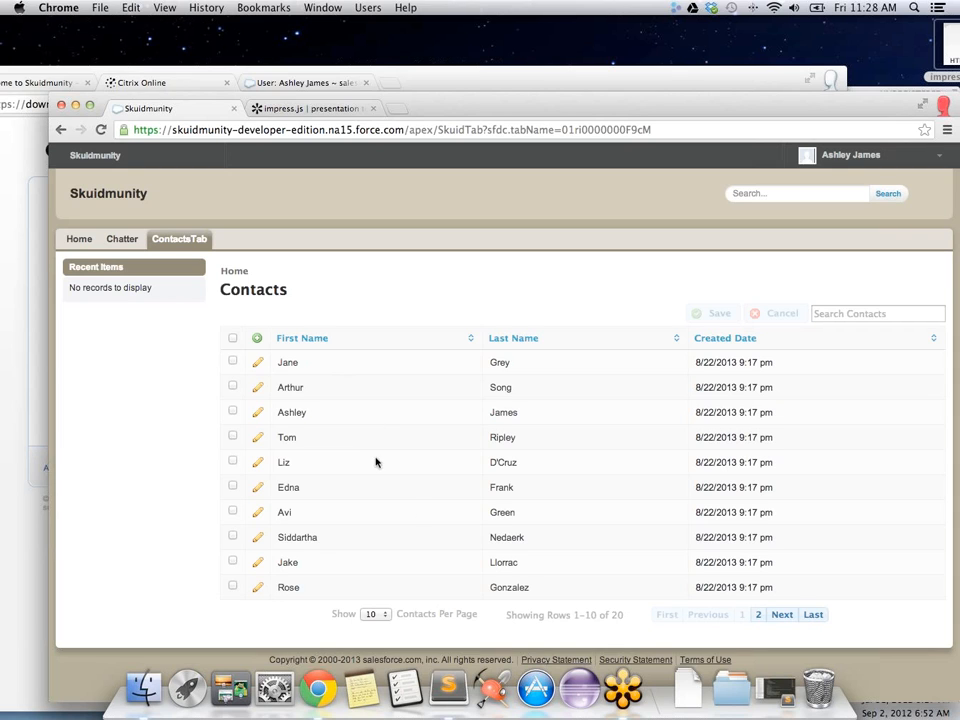
click(759, 616)
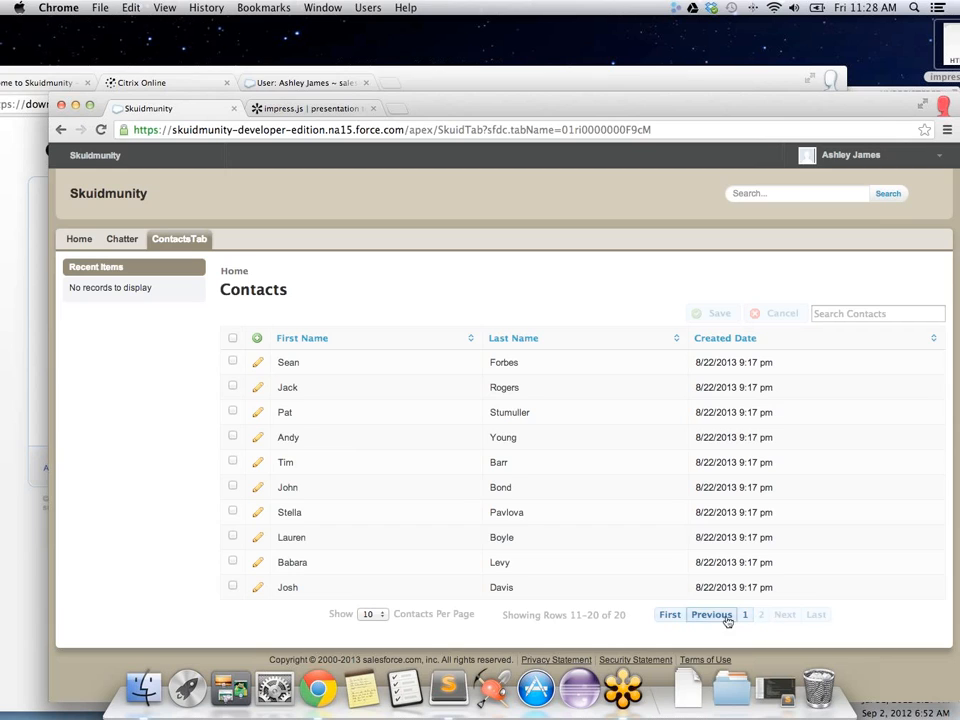
click(724, 619)
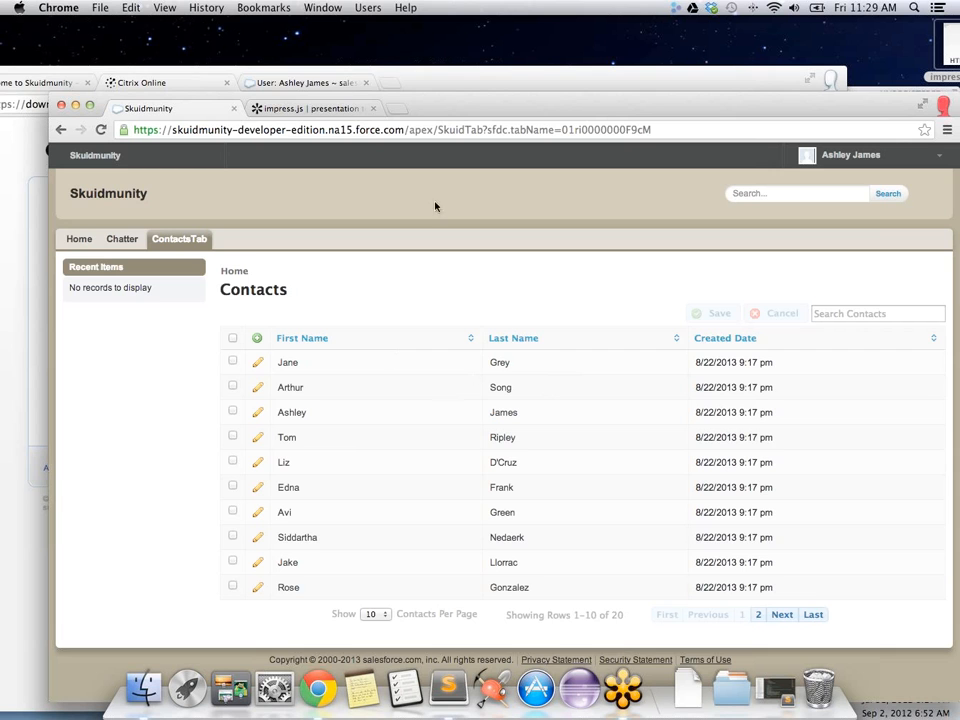
drag(565, 110, 533, 131)
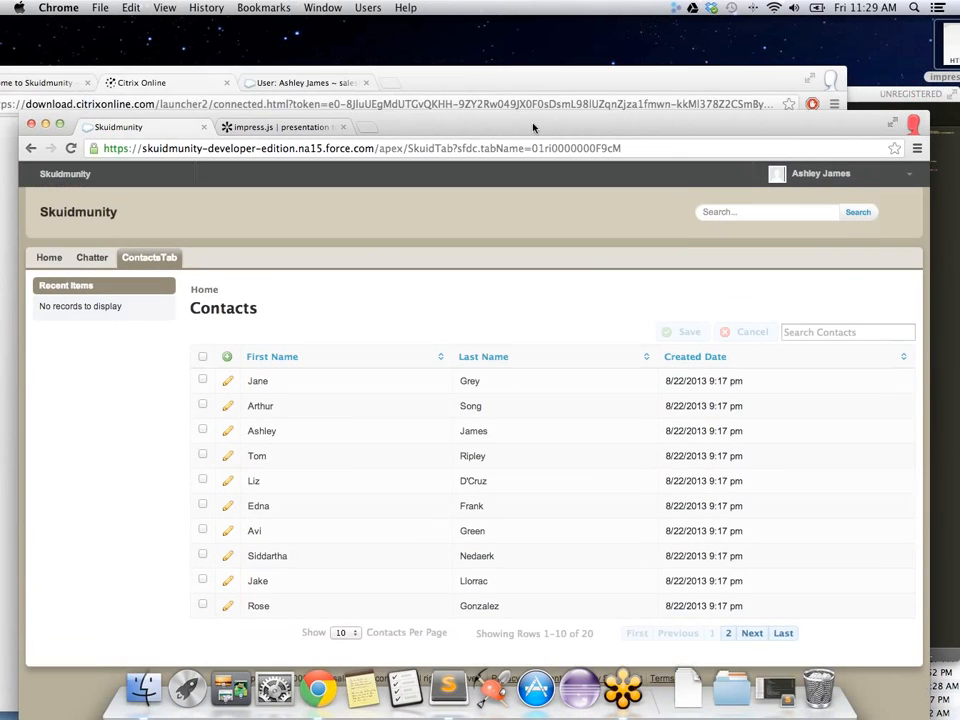
click(476, 86)
Step: From the admin's user record, go to Customize > Communities > Manage Communities
drag(476, 86, 571, 92)
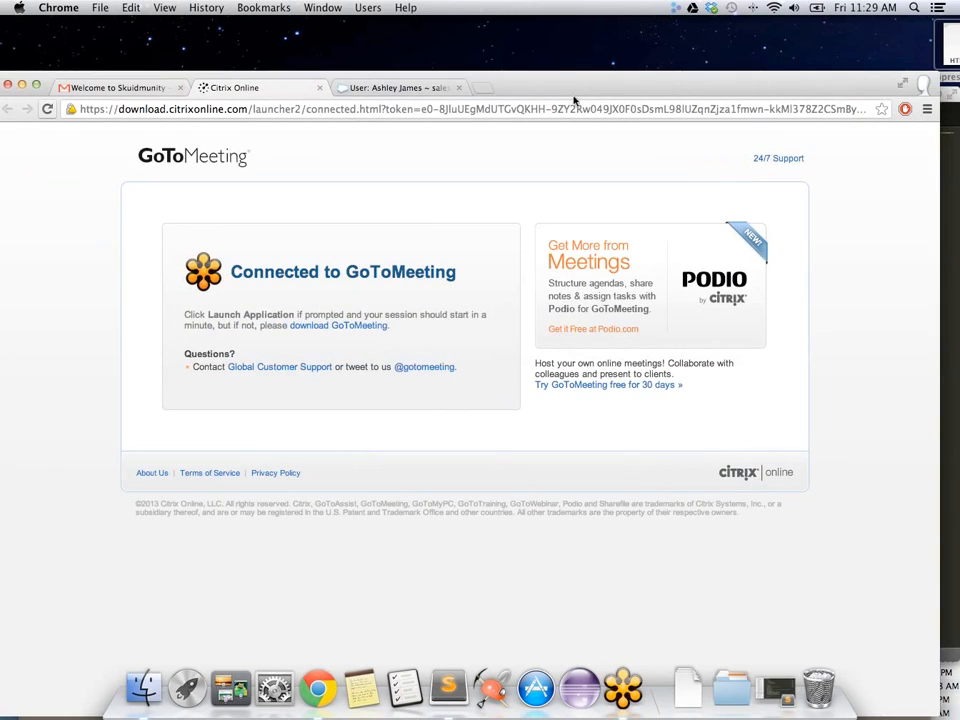
click(415, 89)
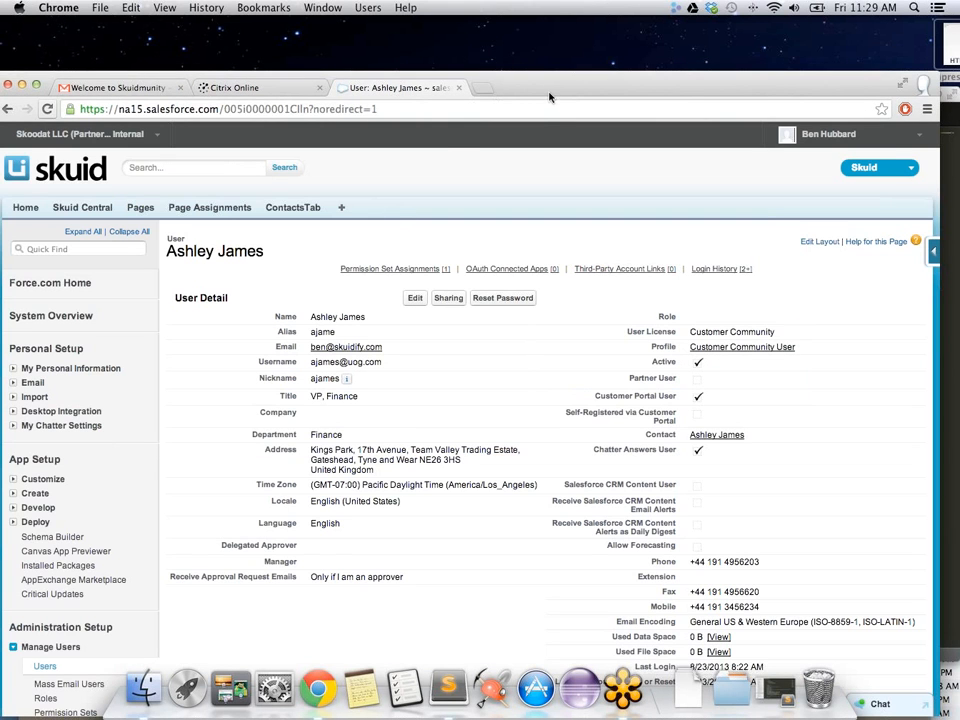
drag(549, 96, 575, 41)
scroll(150, 297, down, 5)
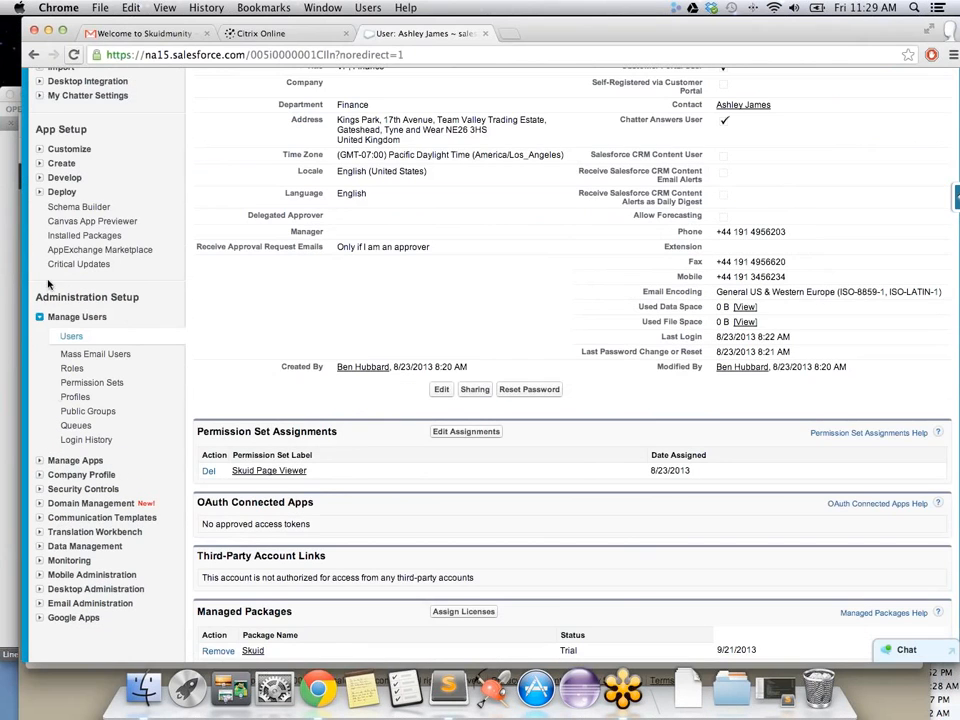
click(39, 149)
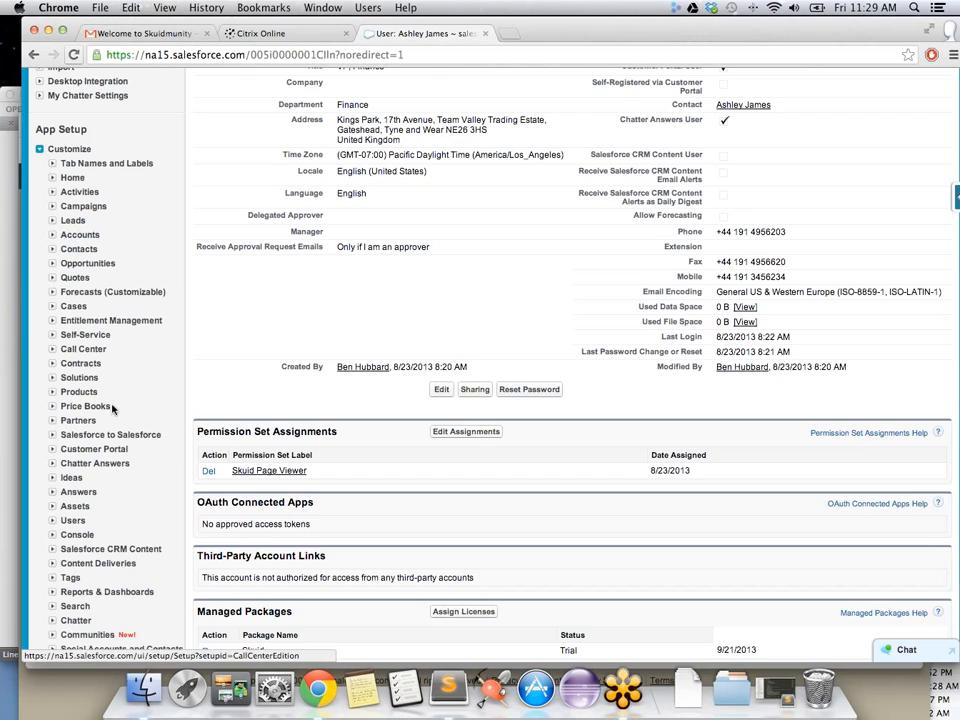
scroll(113, 410, down, 4)
scroll(112, 413, down, 2)
click(78, 311)
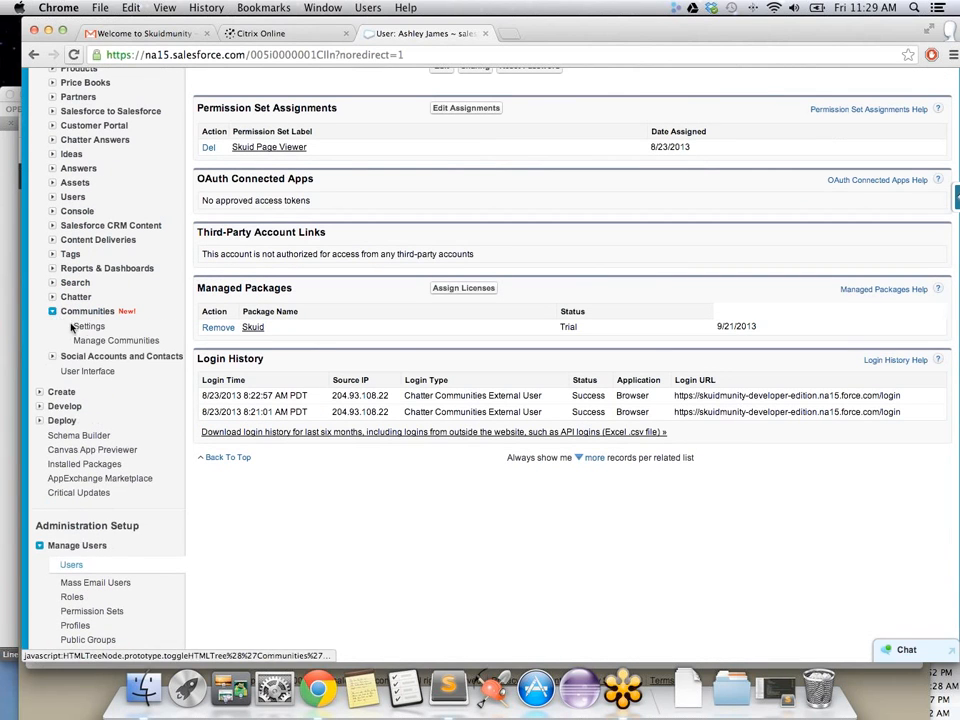
click(90, 344)
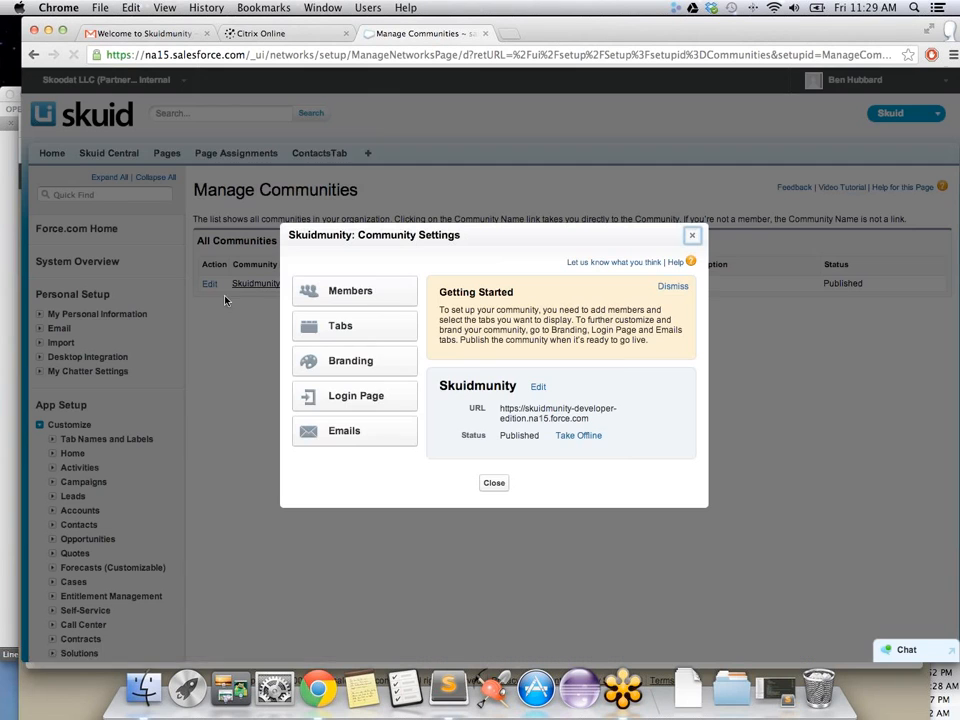
Step: Remove Chatter and Home from the Skuidmunity tabs, leaving only ContactsTab, and save
click(361, 332)
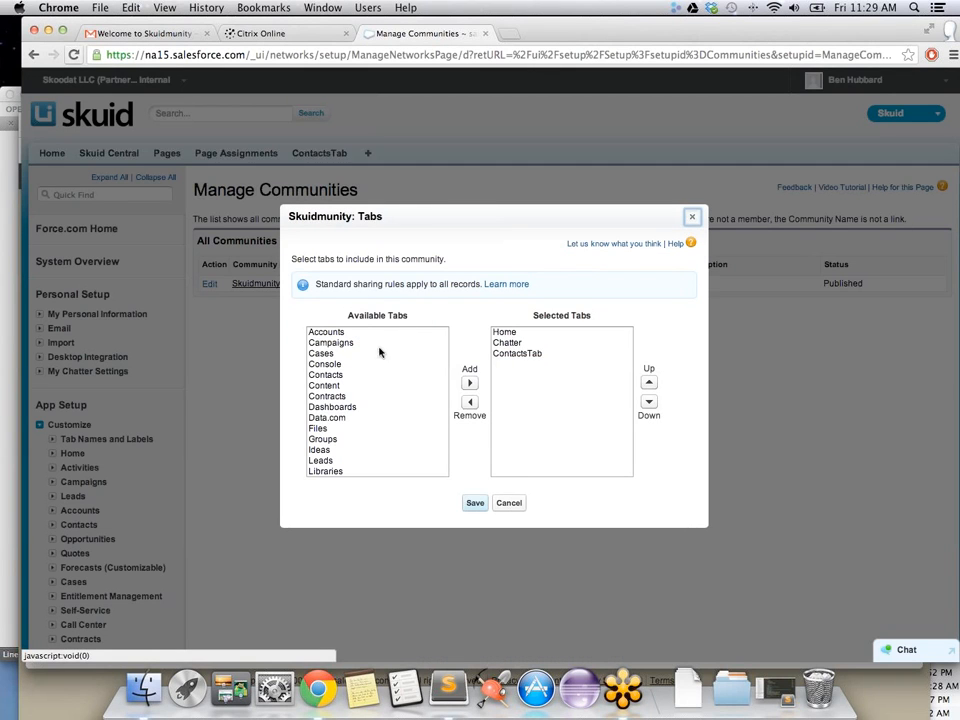
click(510, 342)
click(469, 401)
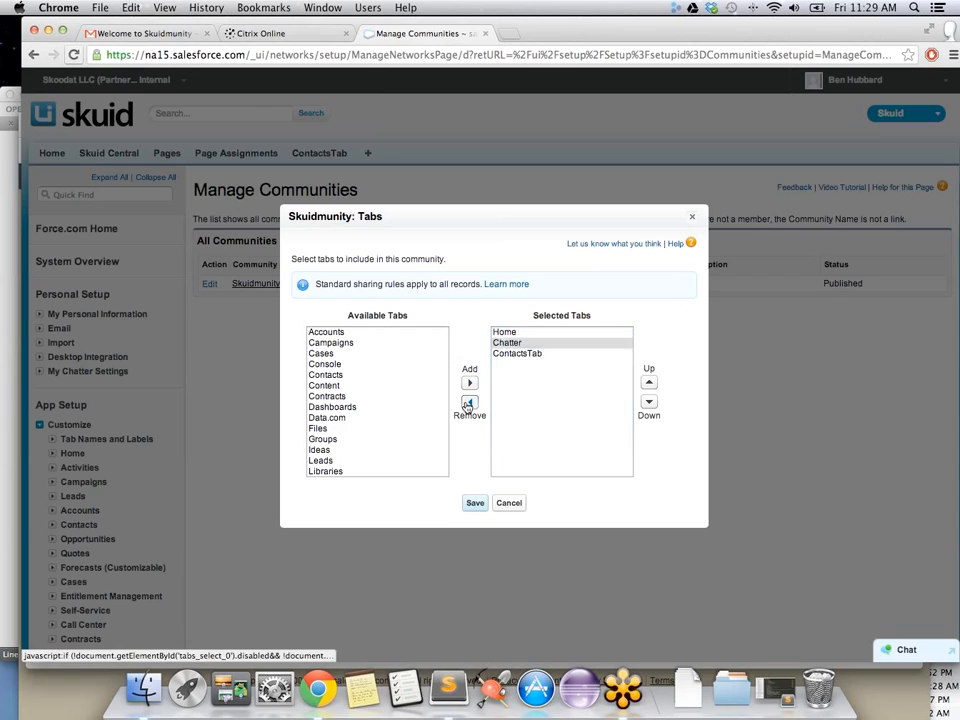
click(469, 401)
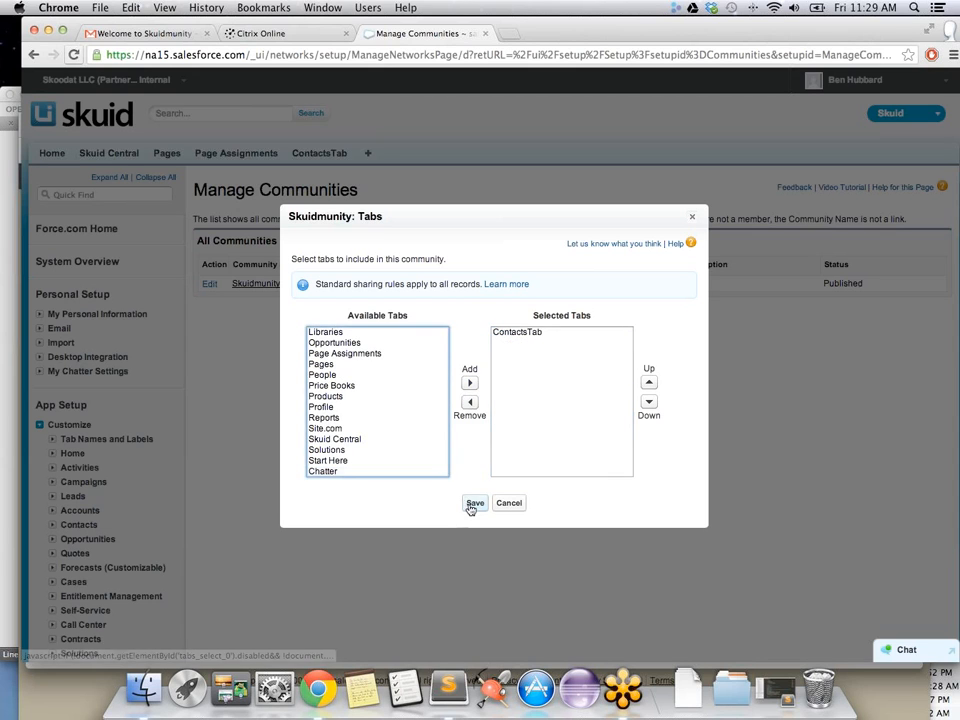
click(475, 503)
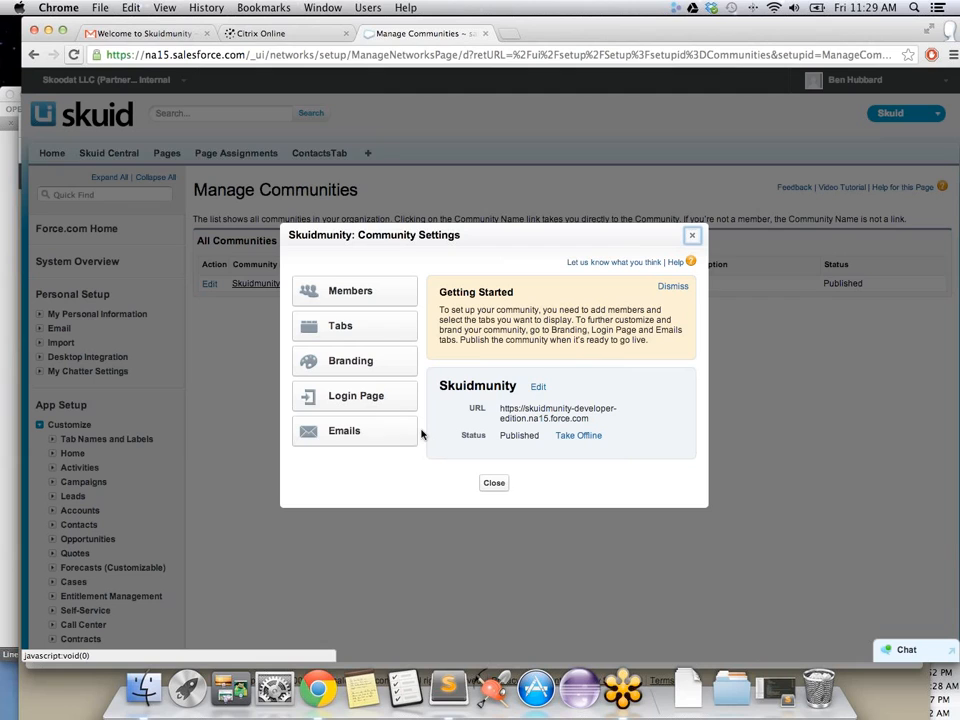
Step: Recheck the community tabs, save again and close the Community Settings dialog
click(334, 333)
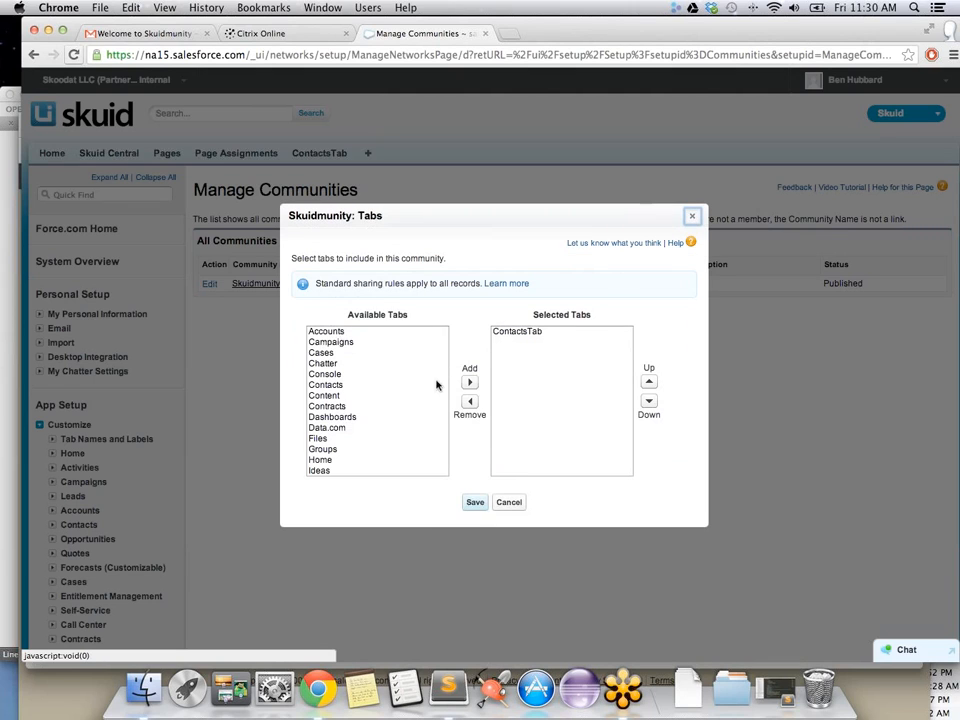
click(474, 502)
click(491, 483)
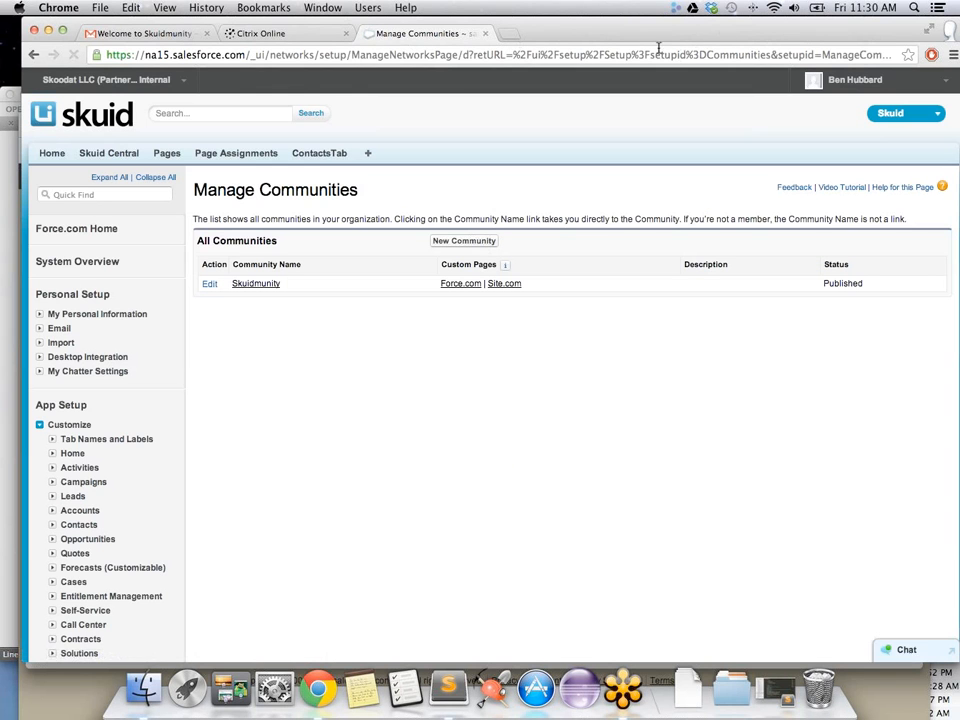
Step: Reload the Skuidmunity Contacts page so its tab bar shows only ContactsTab
drag(612, 33, 520, 67)
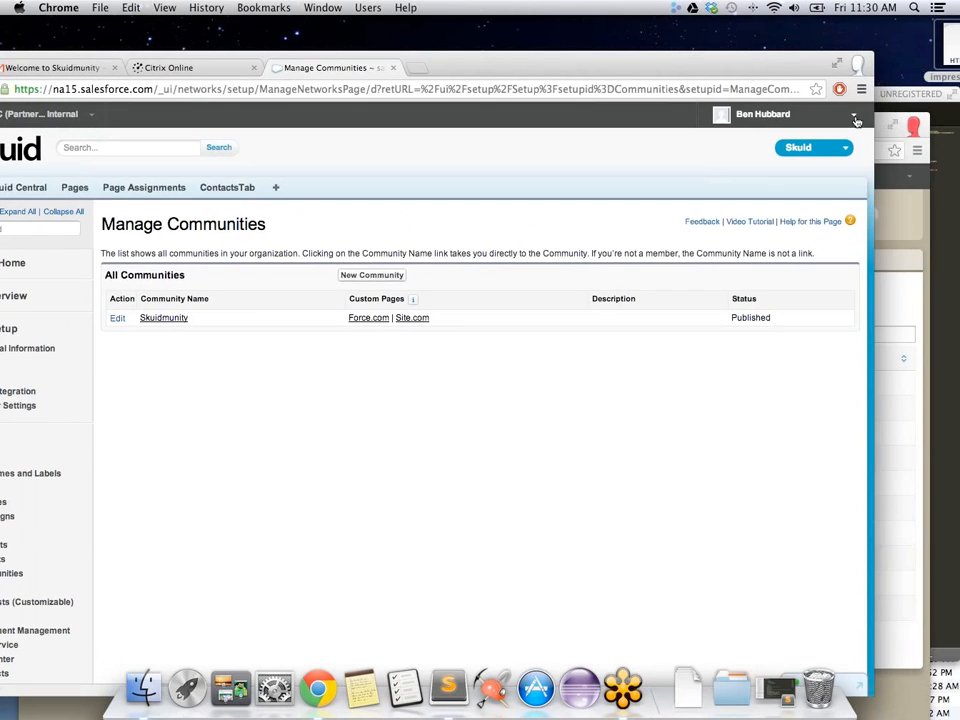
click(878, 128)
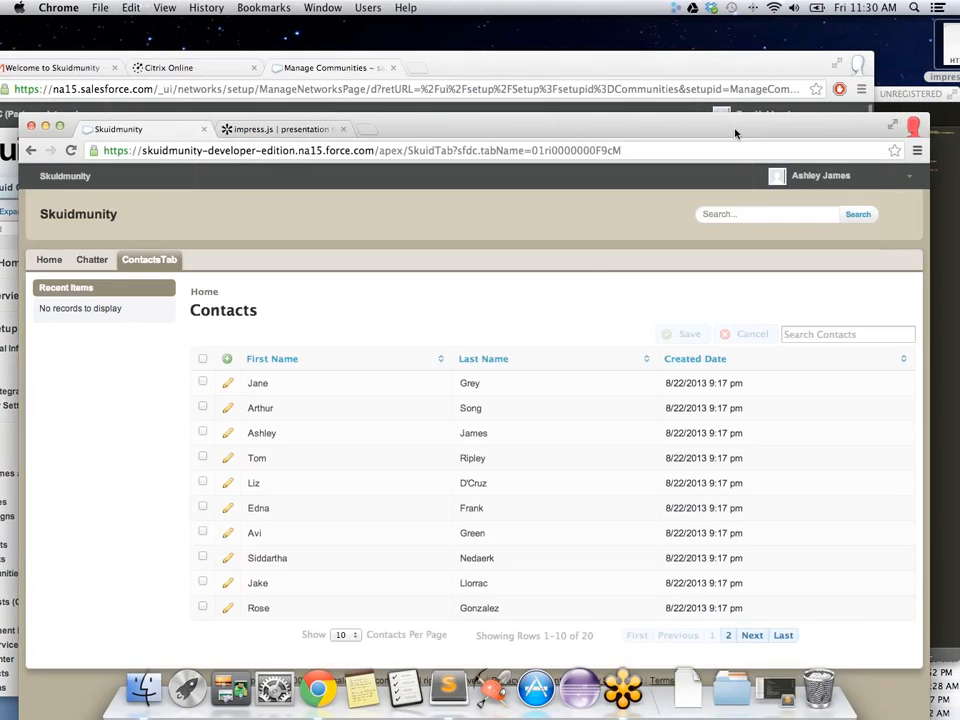
drag(731, 130, 729, 92)
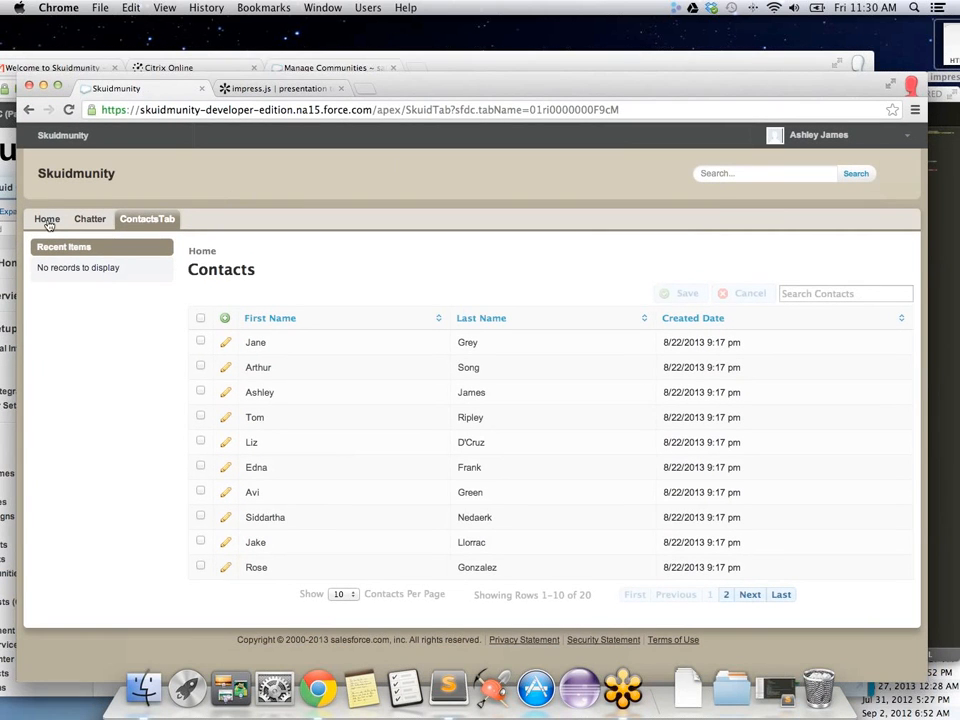
click(68, 110)
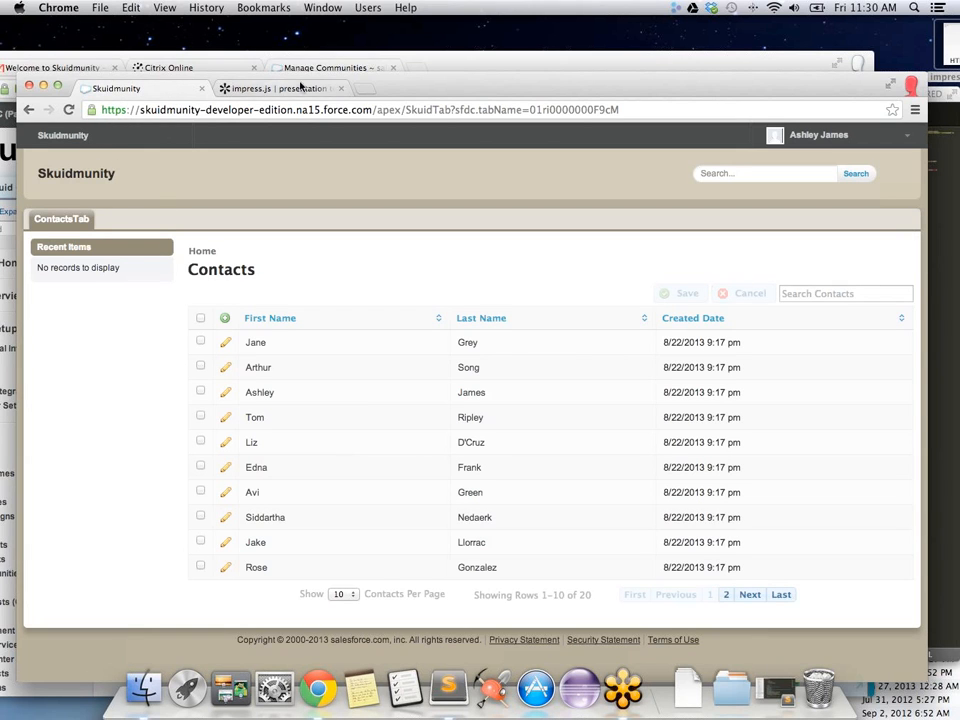
Step: Bring the Manage Communities window back in front and maximize it
mouse_move(476, 83)
mouse_down()
mouse_move(474, 109)
mouse_move(474, 99)
mouse_up()
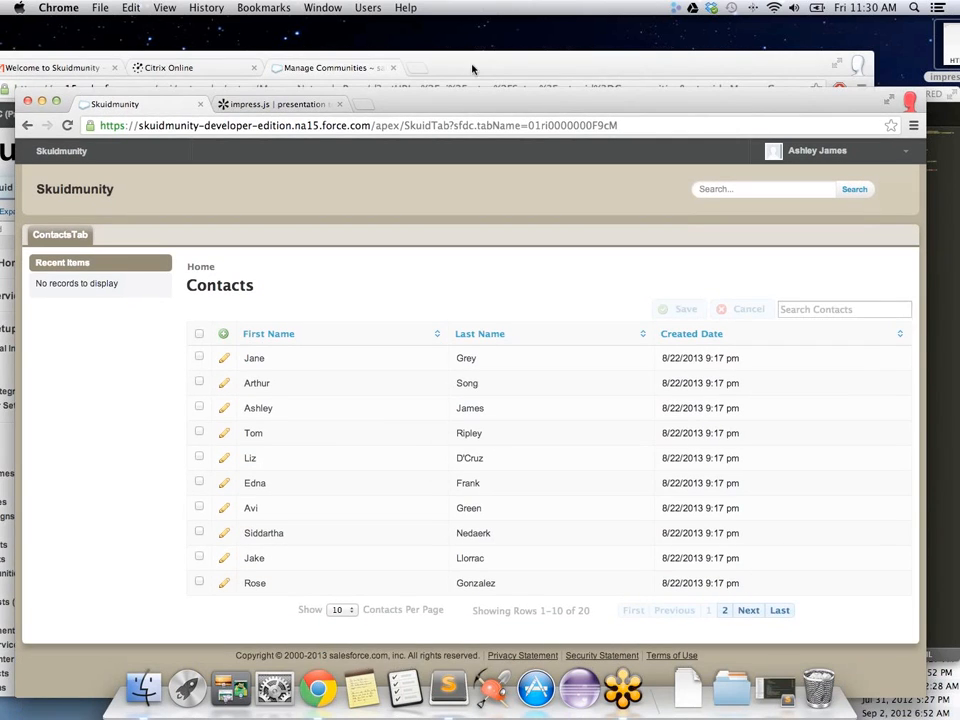
click(338, 72)
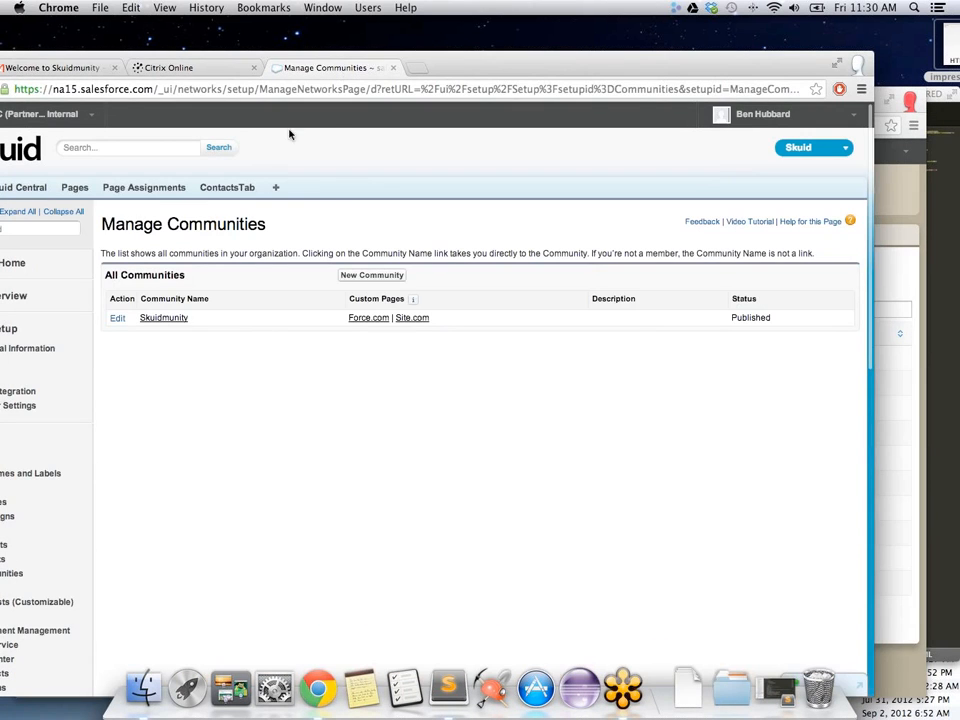
double_click(460, 63)
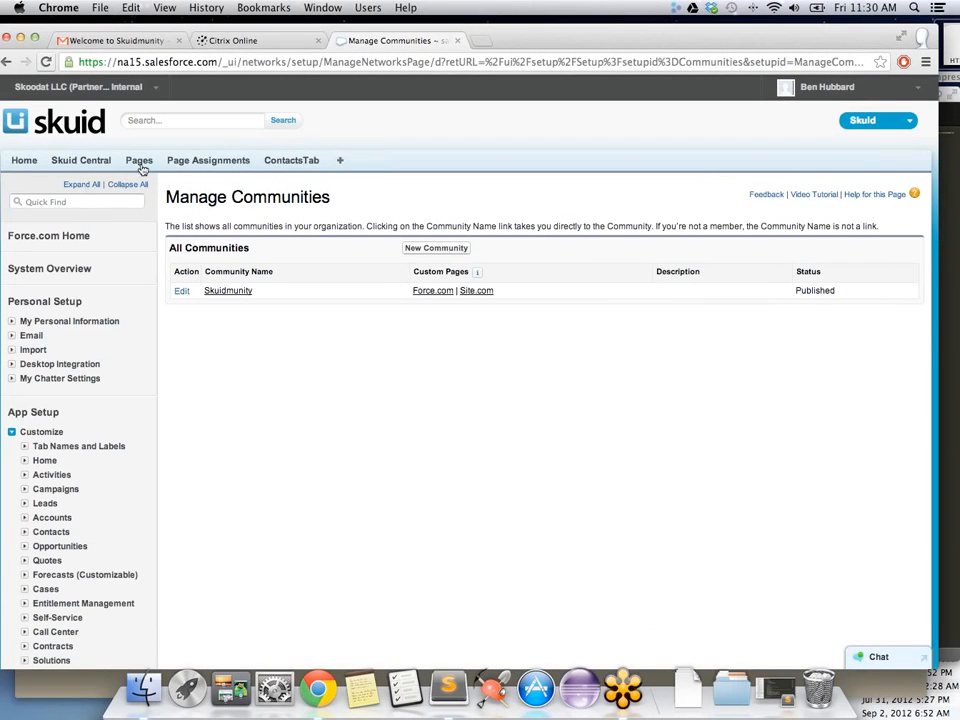
Step: Turn off Show Header and Show Sidebar on the ContactsTab Skuid page, save, and reopen the community as Extra 1
click(142, 163)
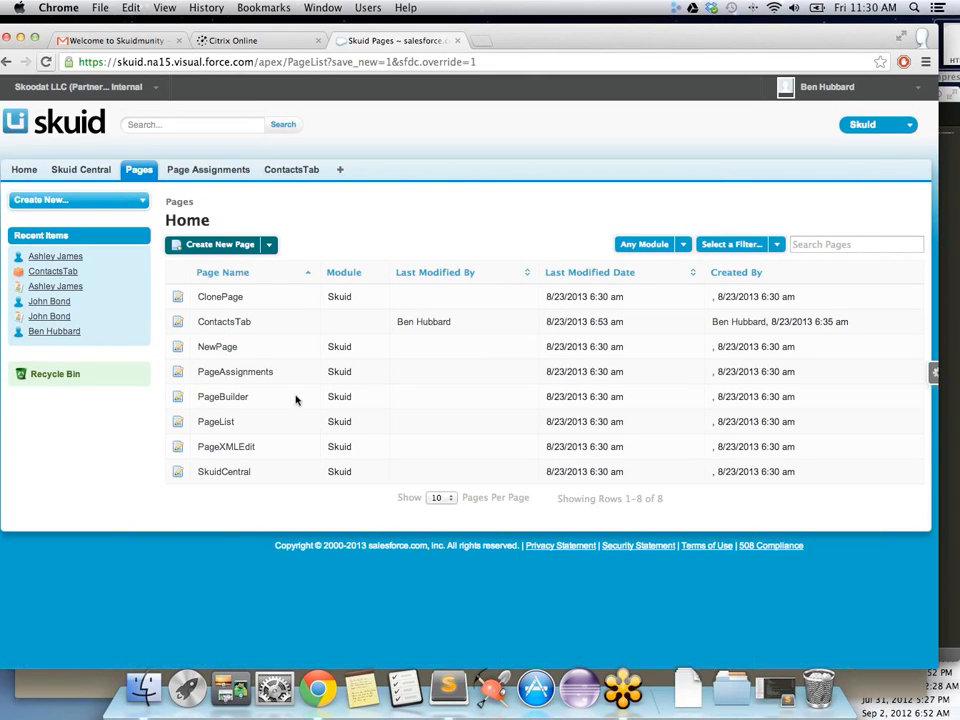
click(214, 321)
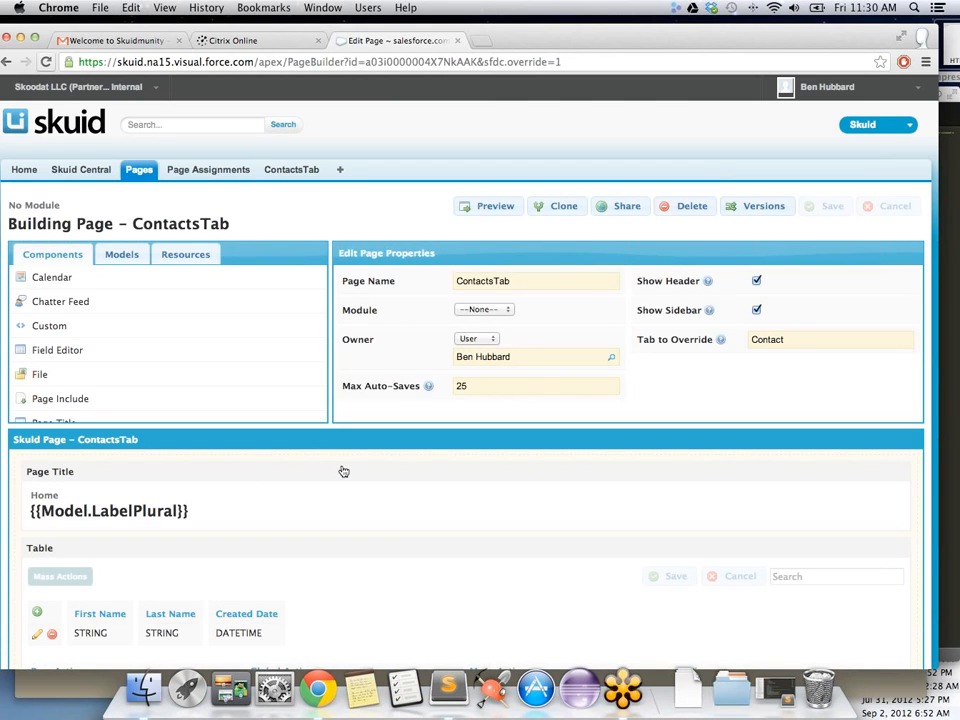
click(756, 281)
click(757, 310)
click(829, 207)
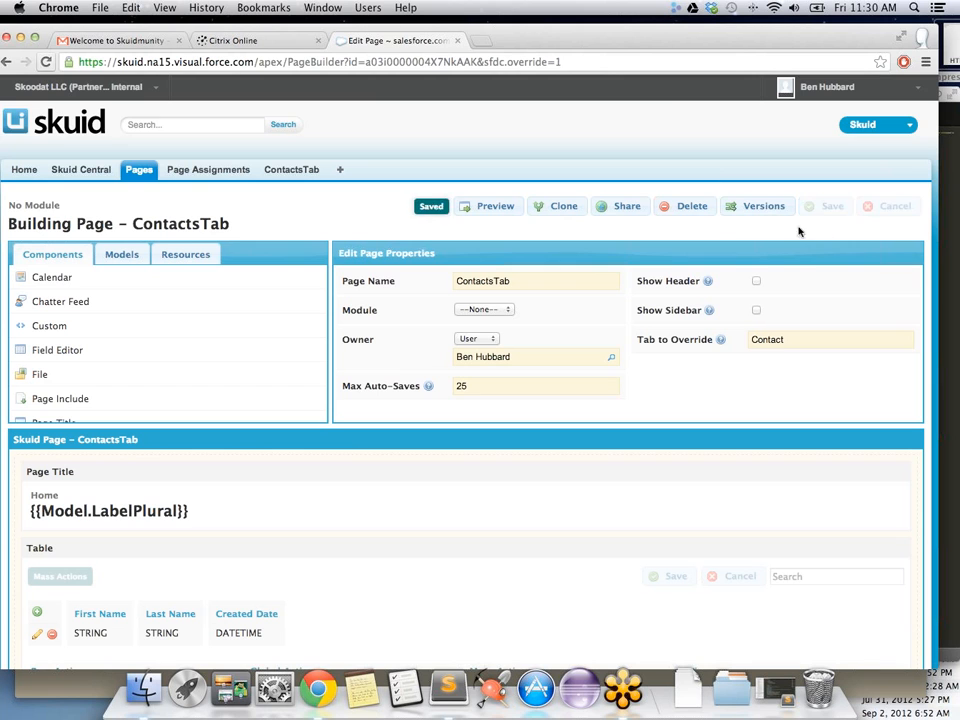
click(921, 37)
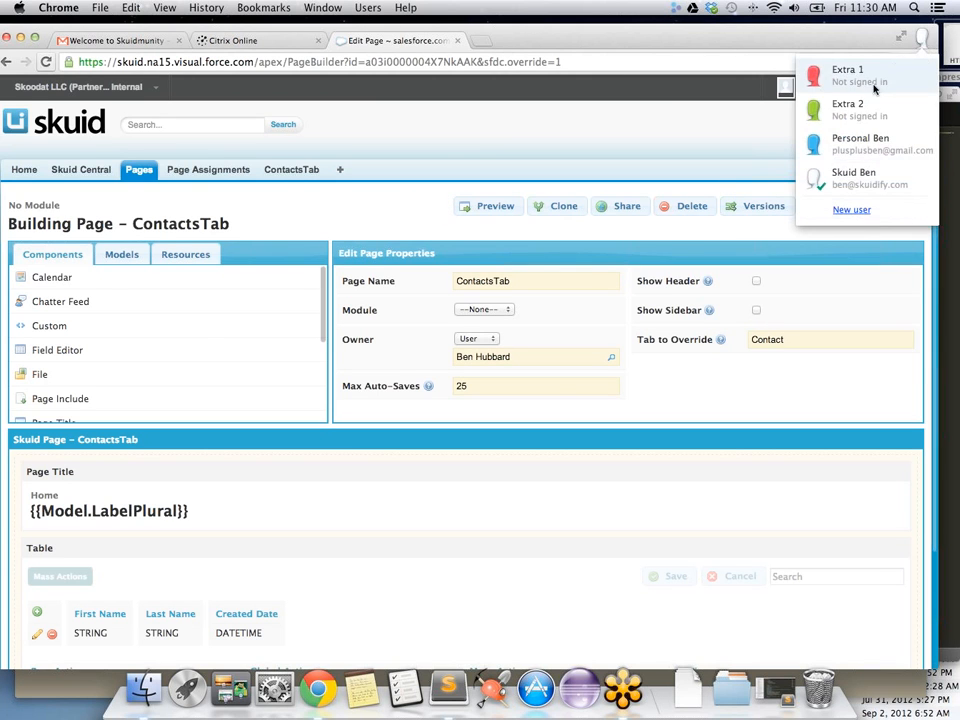
click(874, 89)
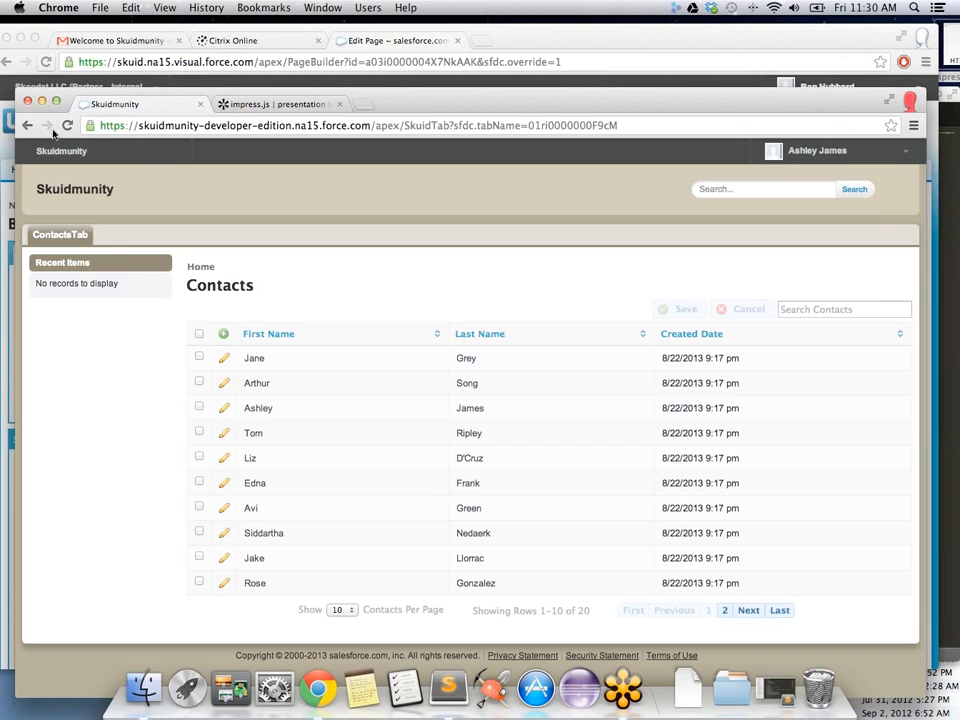
Step: Reload the community Contacts page as Extra 1, then return to the ContactsTab page builder
click(66, 124)
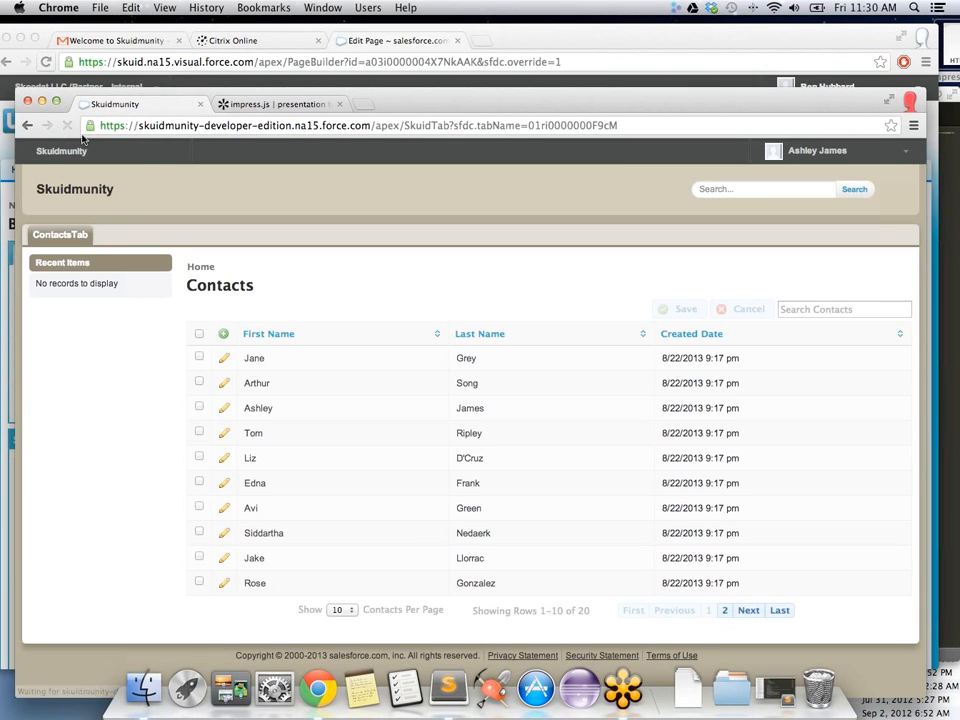
drag(616, 103, 615, 75)
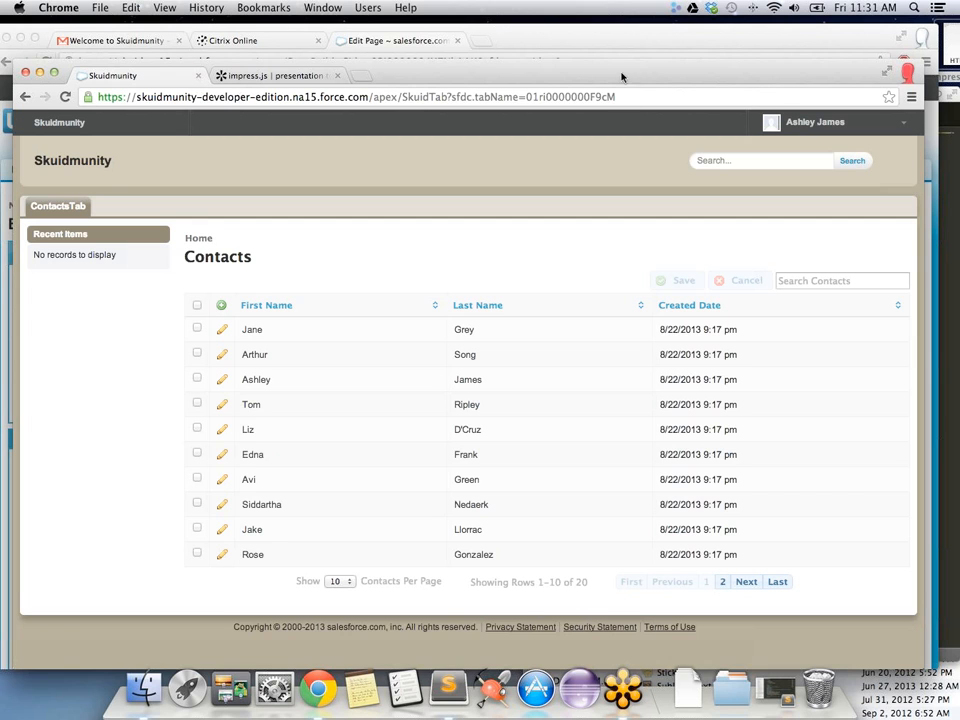
drag(621, 76, 625, 95)
click(703, 40)
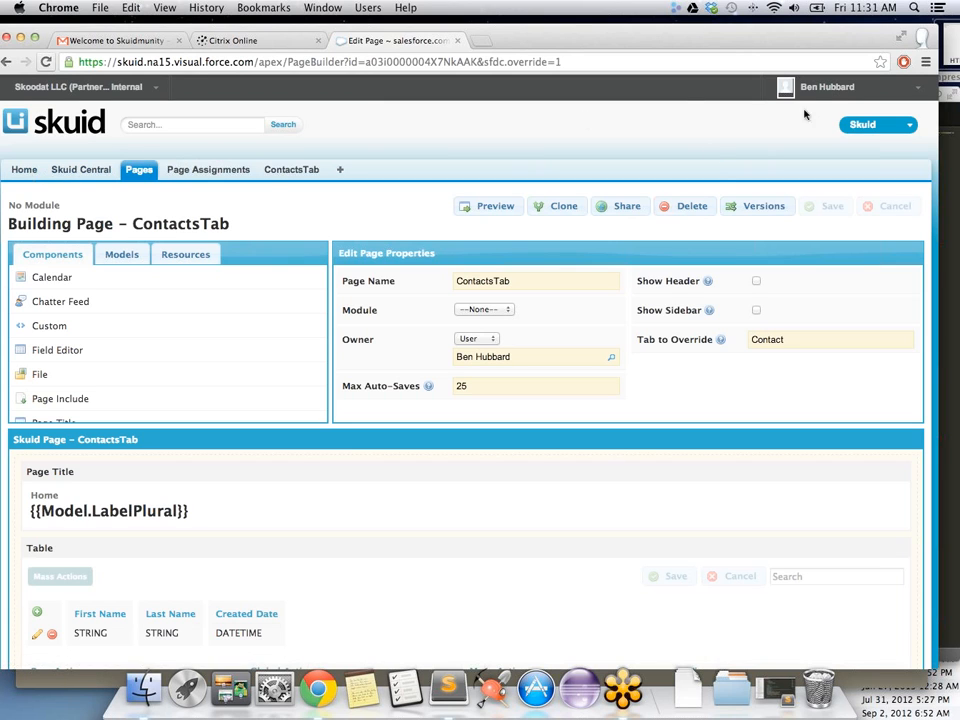
Step: Go to Setup from the user menu to reach Force.com Home and its Recent Items
click(850, 88)
click(812, 134)
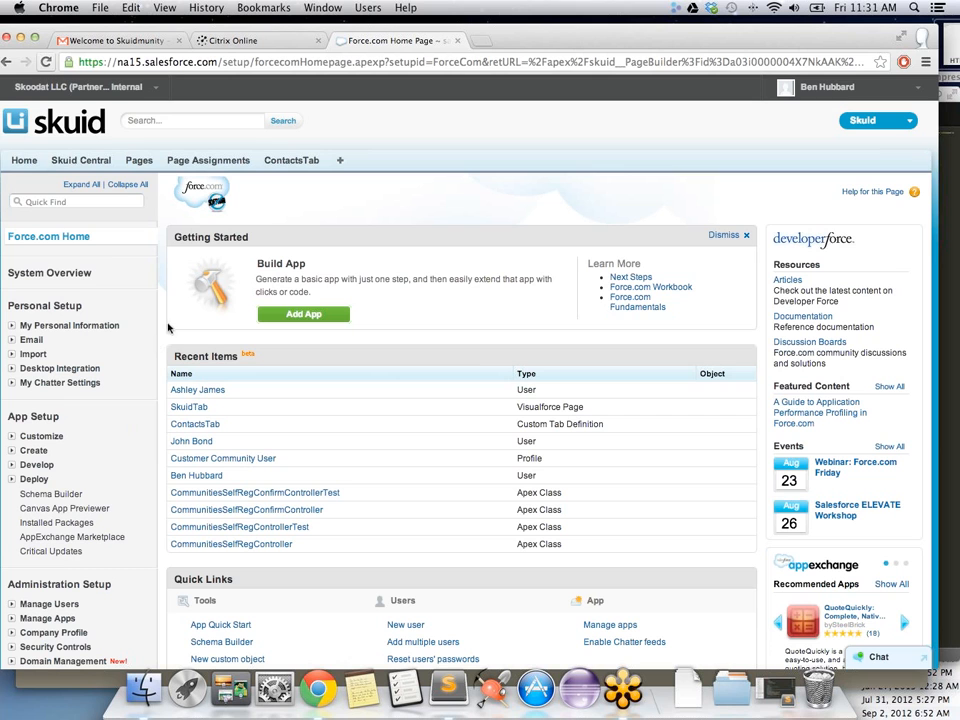
scroll(158, 303, down, 2)
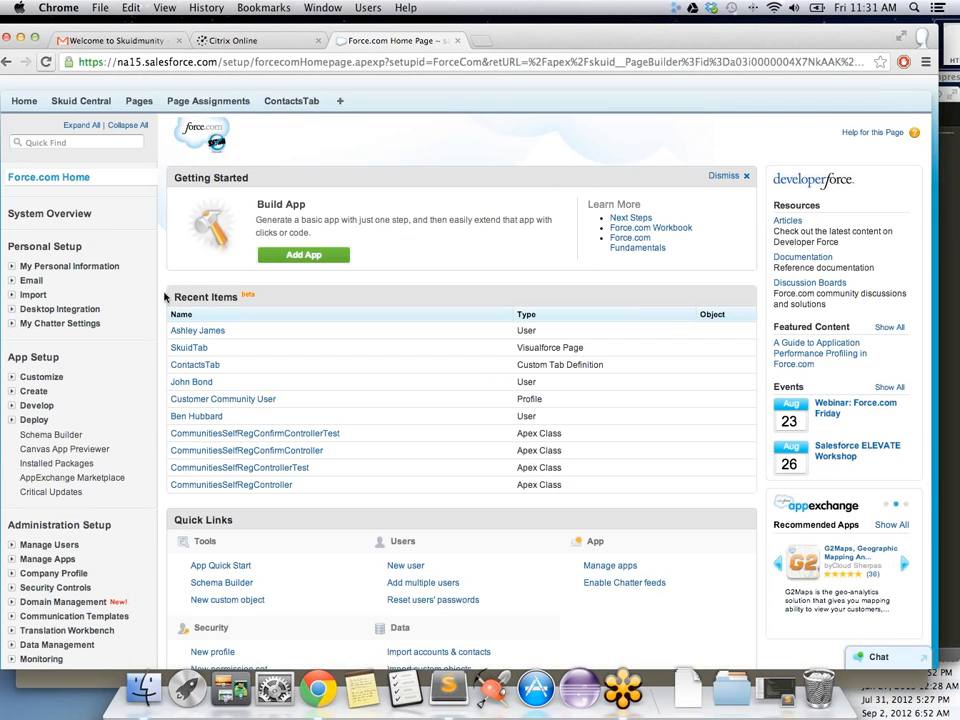
Step: Add showheader="false" to the SkuidTab Visualforce page's apex:page tag and save it
scroll(162, 298, down, 5)
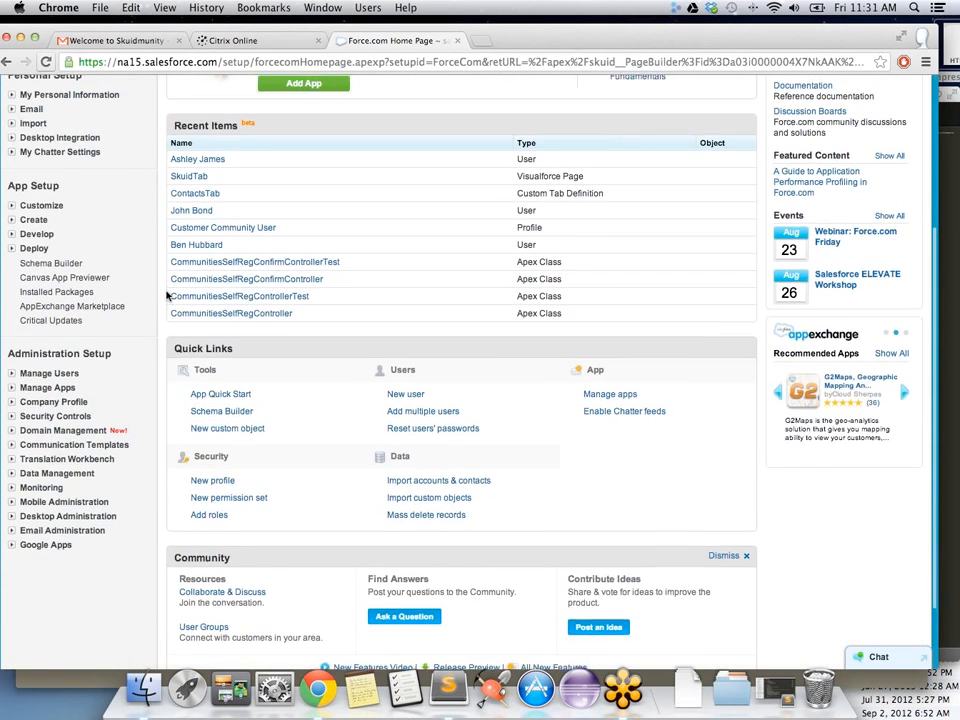
scroll(167, 296, up, 5)
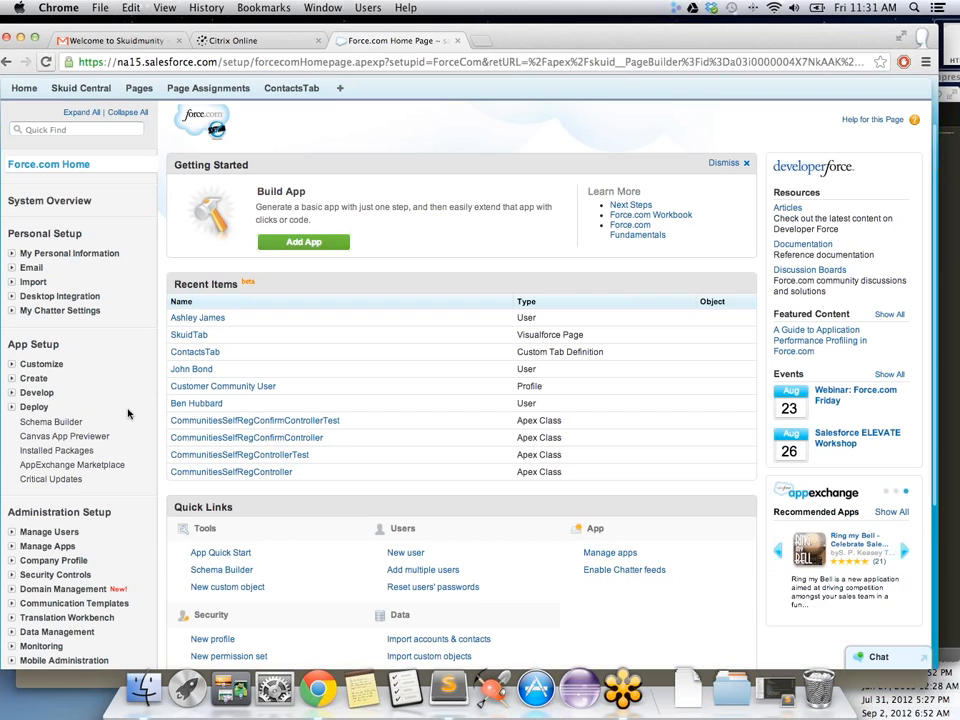
click(16, 394)
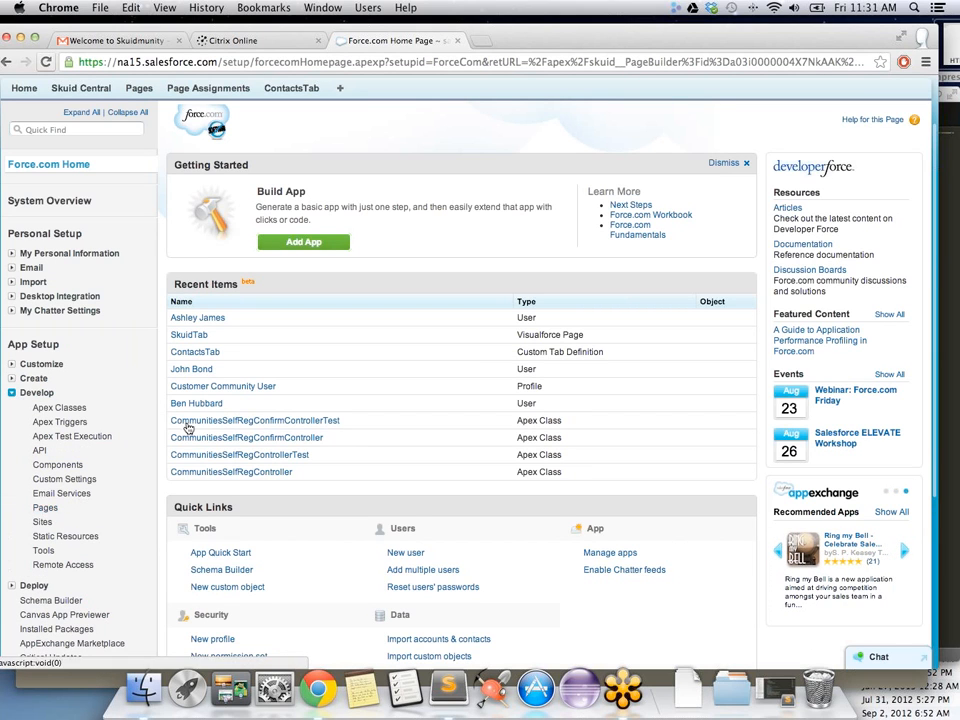
click(193, 338)
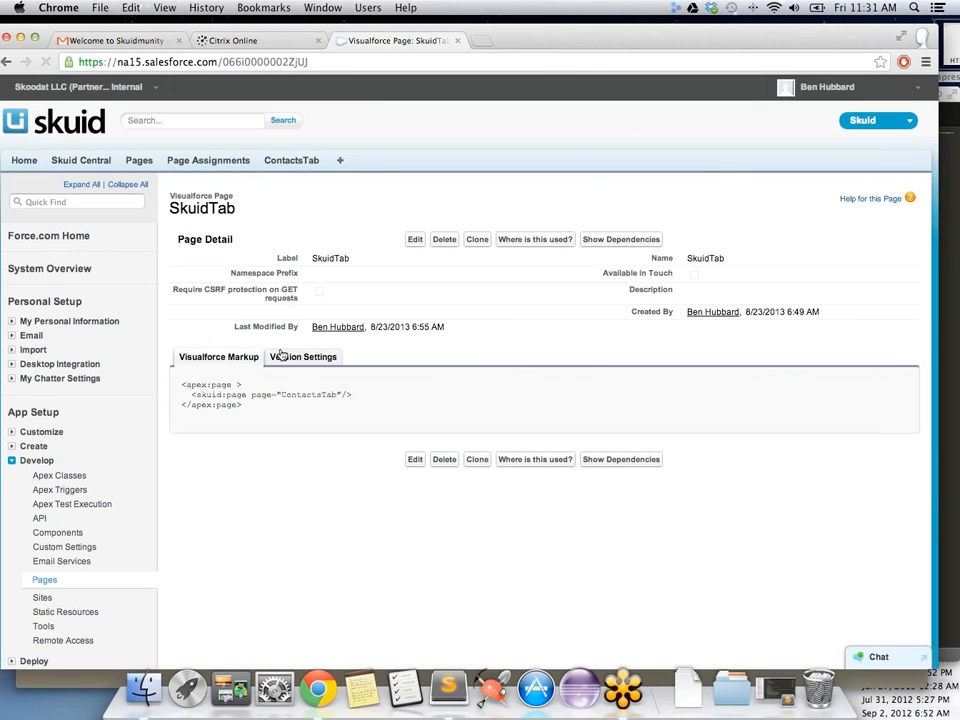
click(414, 459)
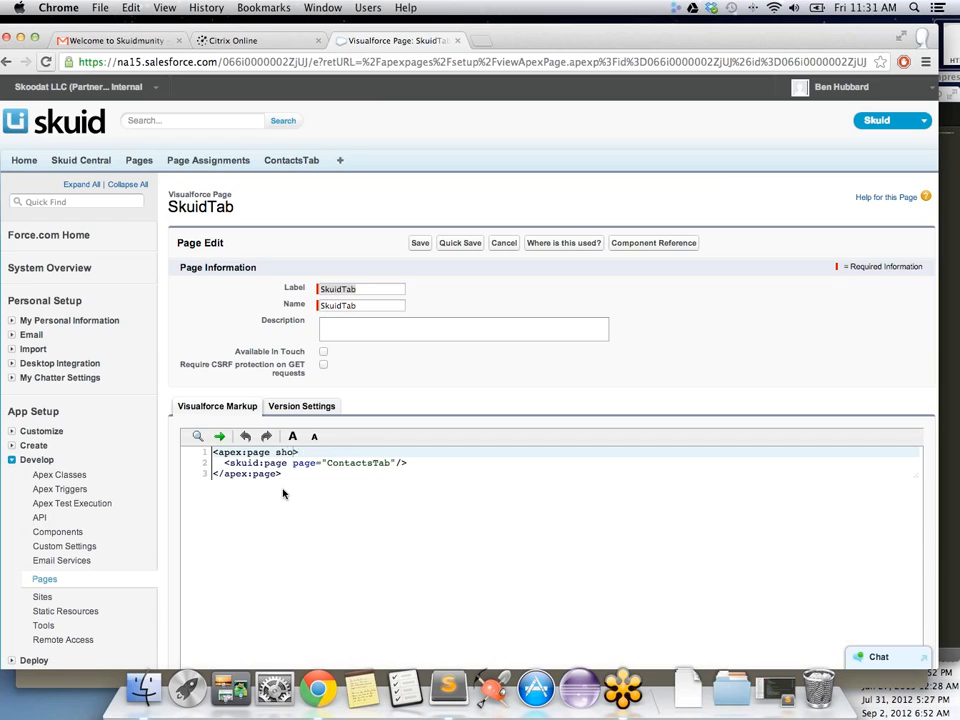
text(ader="fal)
click(421, 244)
key(Return)
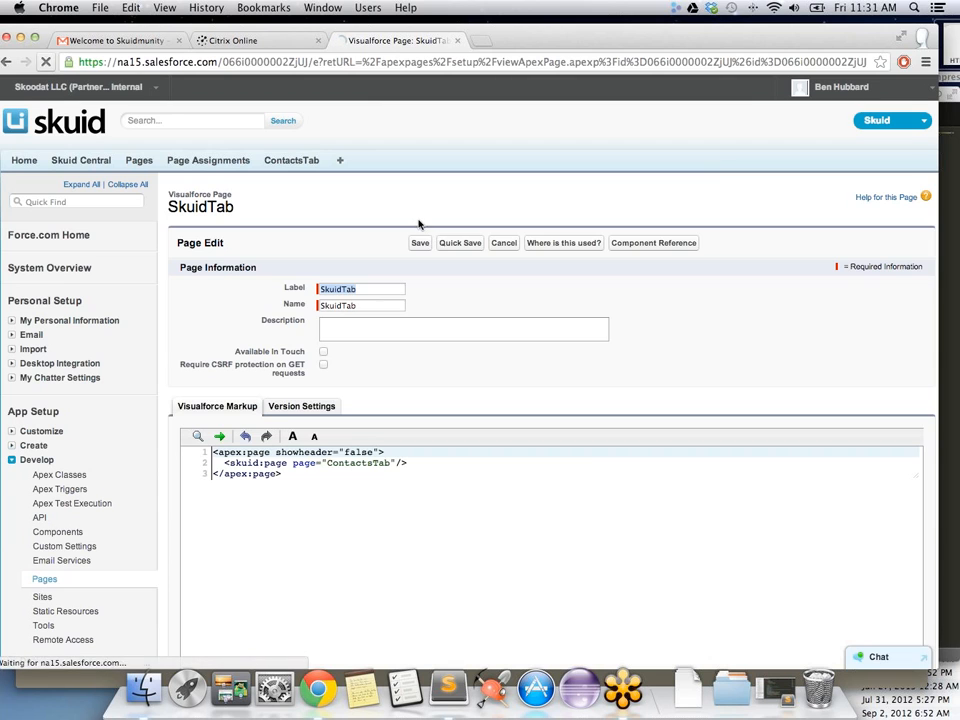
click(921, 37)
Step: Load the Skuidmunity Contacts page as Extra 1, showing only the contacts table without header
click(848, 70)
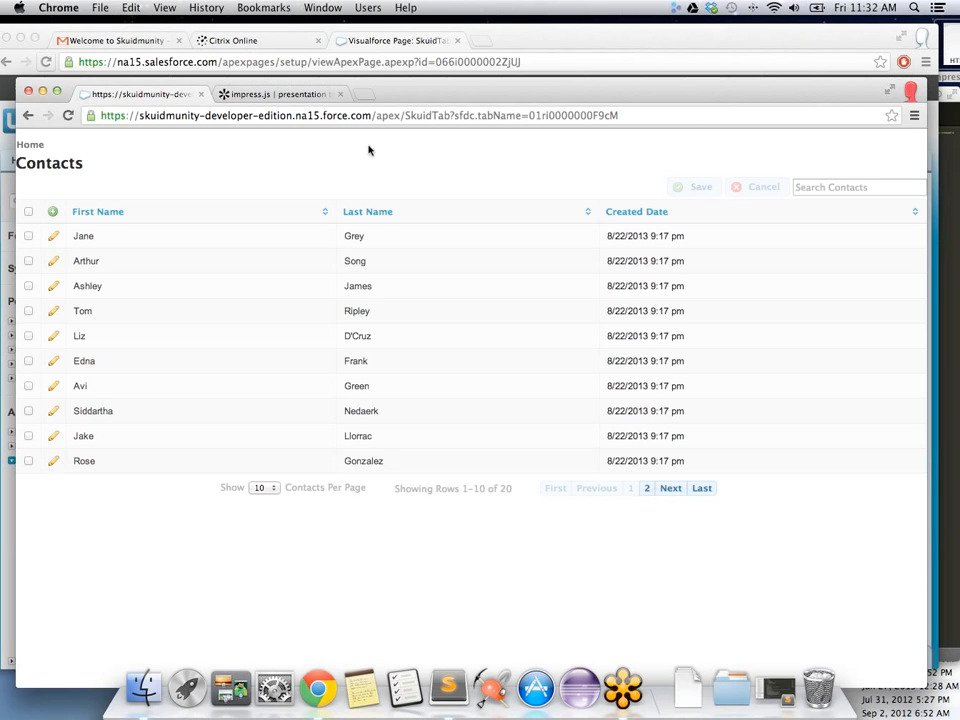
drag(424, 93, 427, 104)
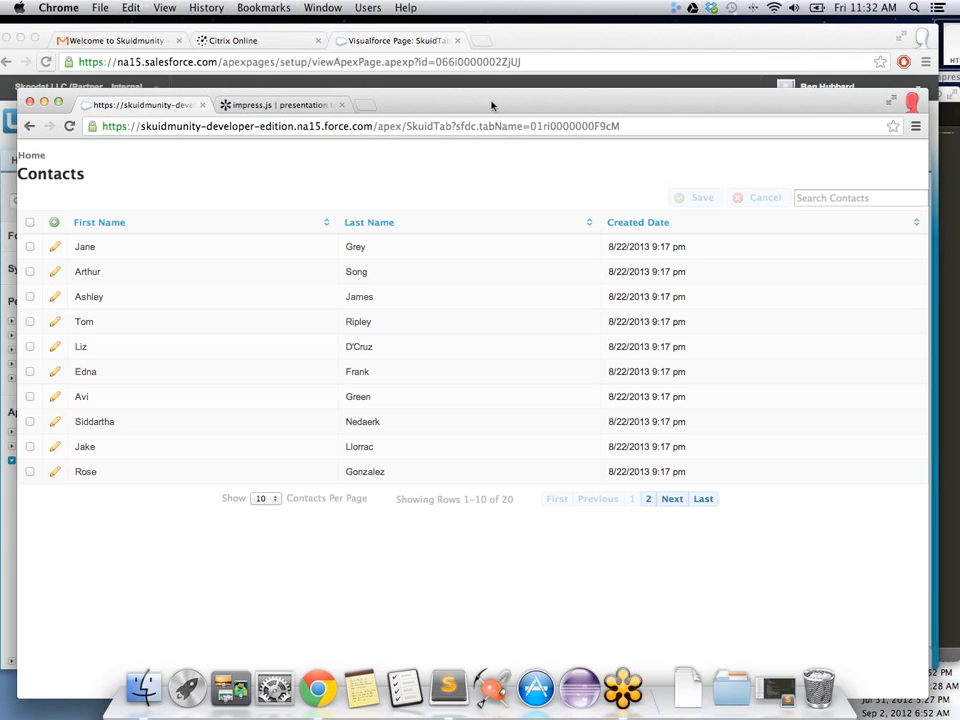
drag(456, 109, 465, 158)
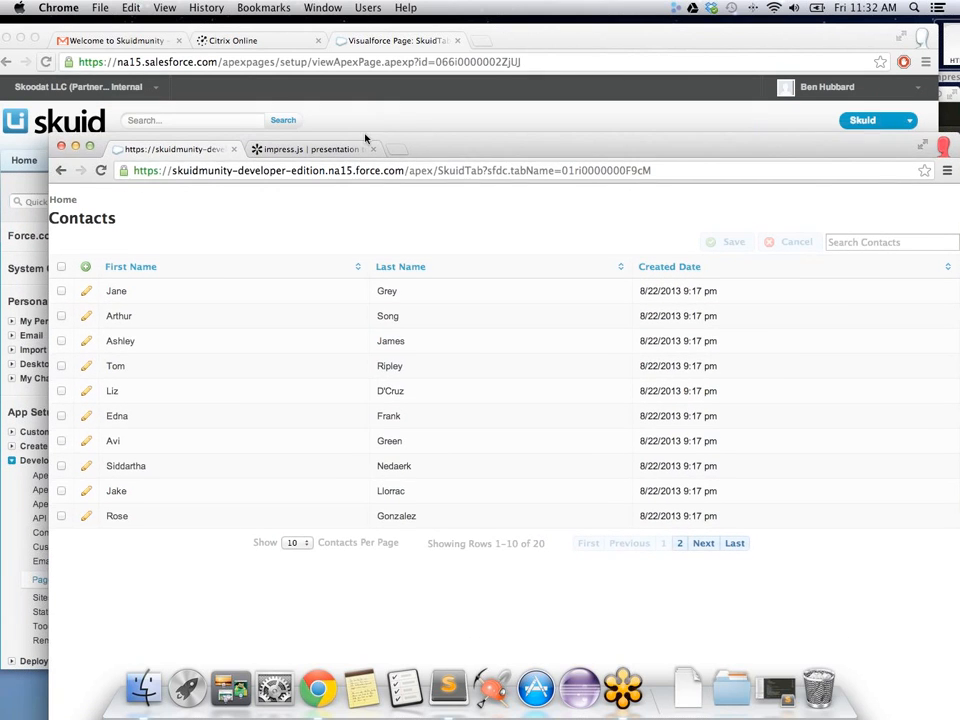
click(411, 113)
Step: Wrap the skuid:page tag in a <div class="wrapper"> element in the SkuidTab markup
click(412, 459)
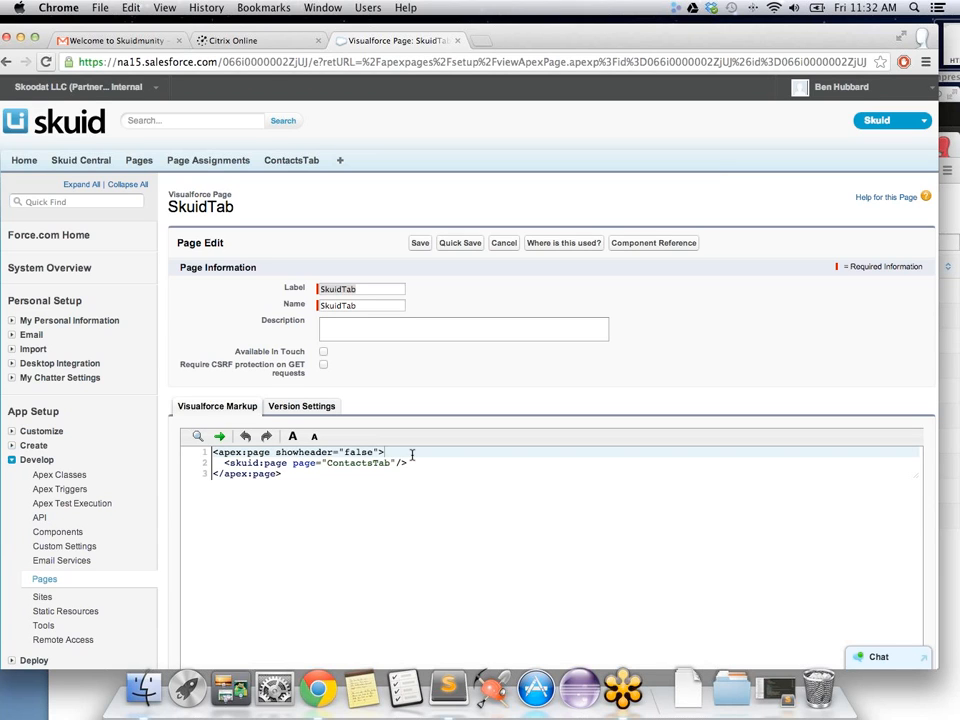
key(Return)
text(<div>)
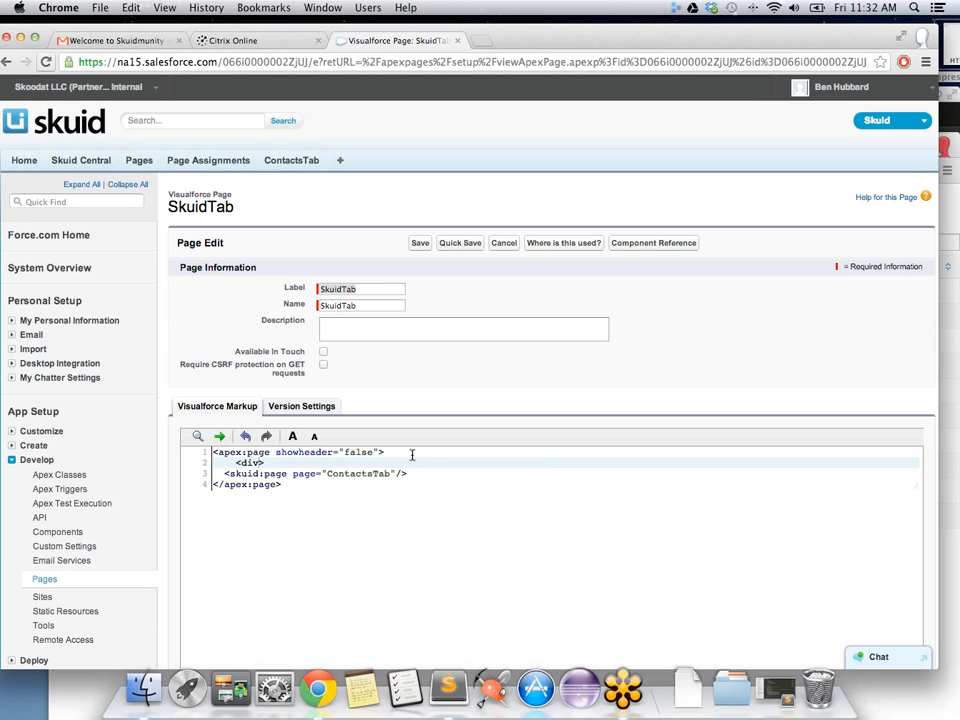
key(Left)
text(class="wrapper)
key(Down)
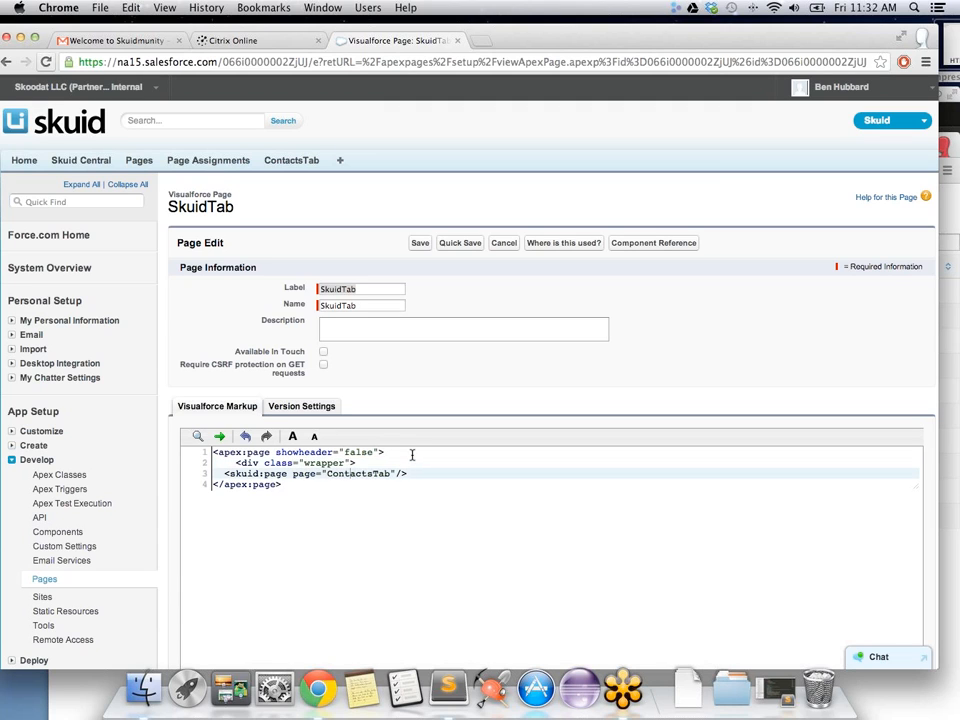
key(Return)
text(</)
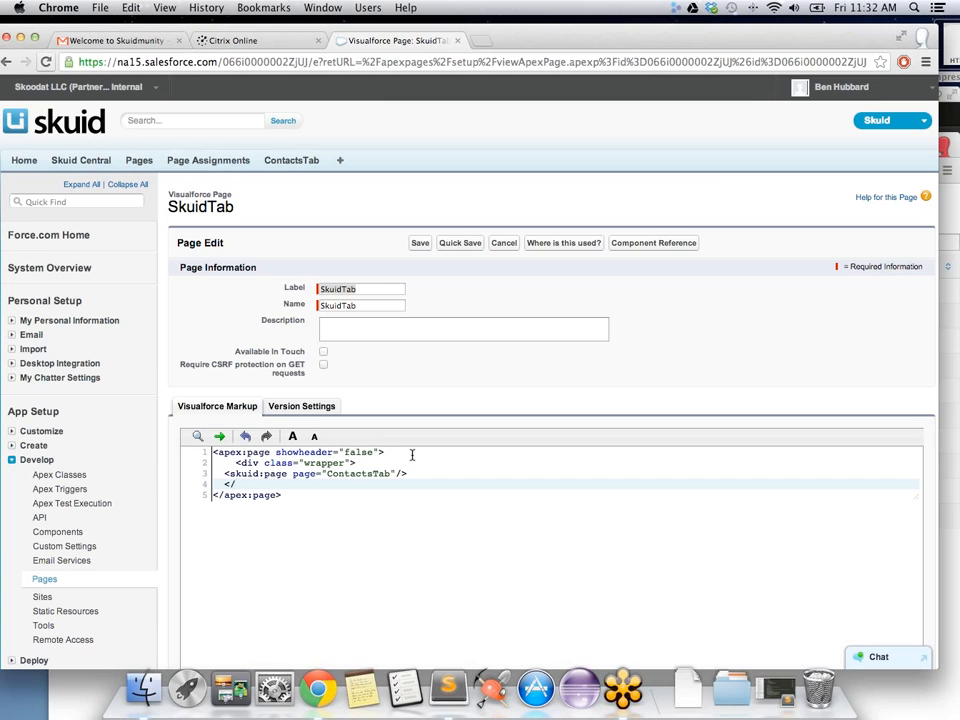
text(div>)
Step: Add a block after apex:page containing the rule .wrapper { margin: 40px; }
click(411, 455)
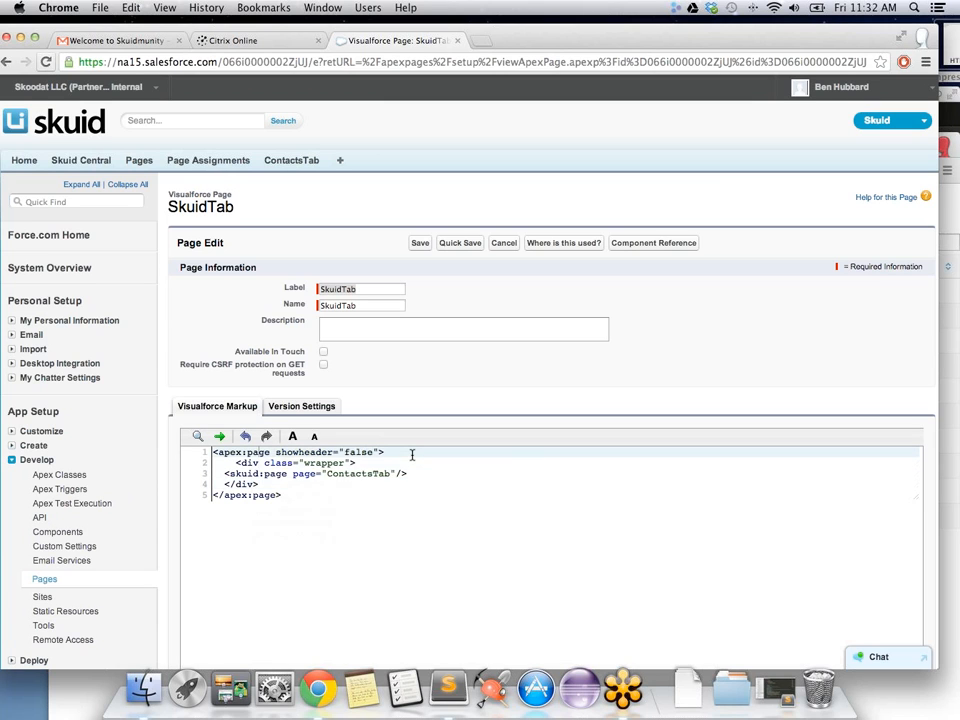
key(Return)
text(<script>)
key(Return)
key(Return)
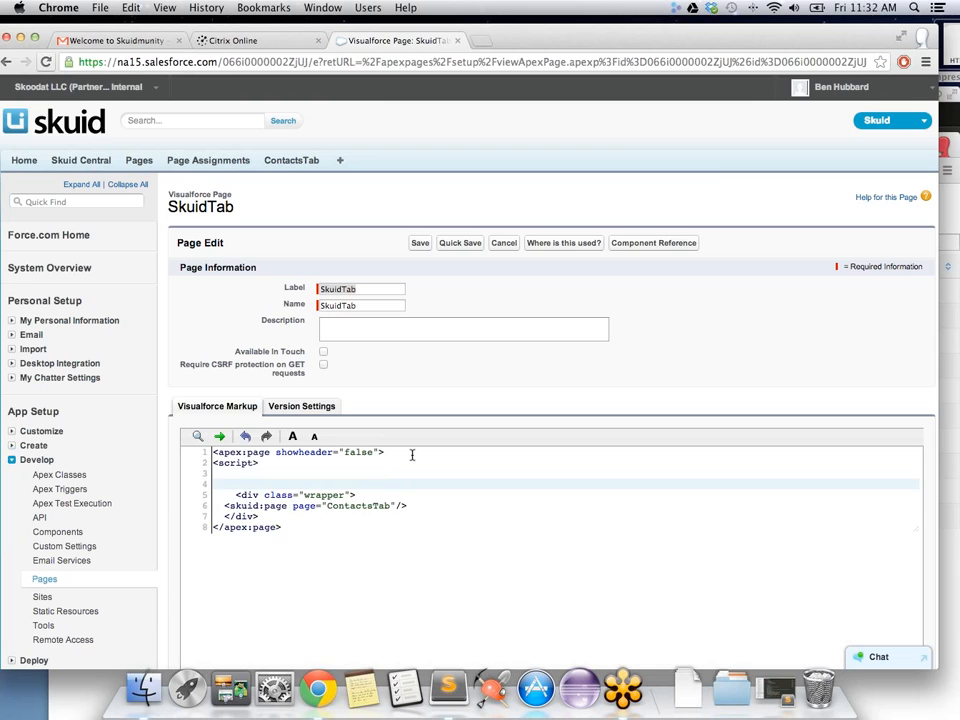
text(</script>)
key(Up)
text(.wrapper {)
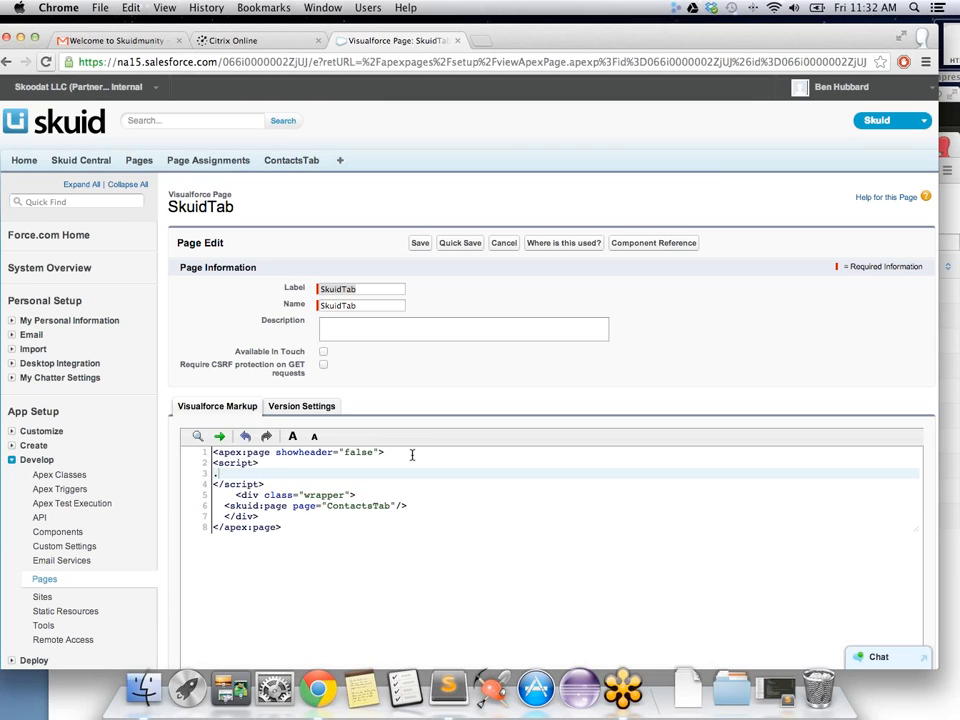
key(Return)
key(Return)
text(})
key(Up)
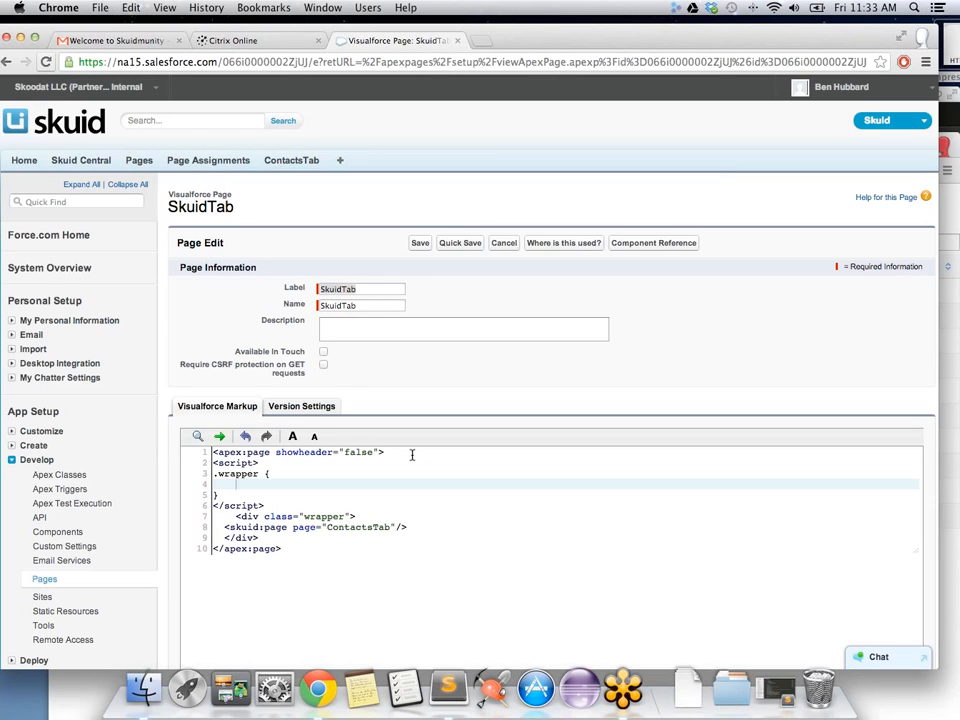
text(margin: 40px;)
Step: Change the <script> tags to <style> tags and quick-save the SkuidTab page
click(255, 463)
key(BackSpace)
key(BackSpace)
key(BackSpace)
key(BackSpace)
key(BackSpace)
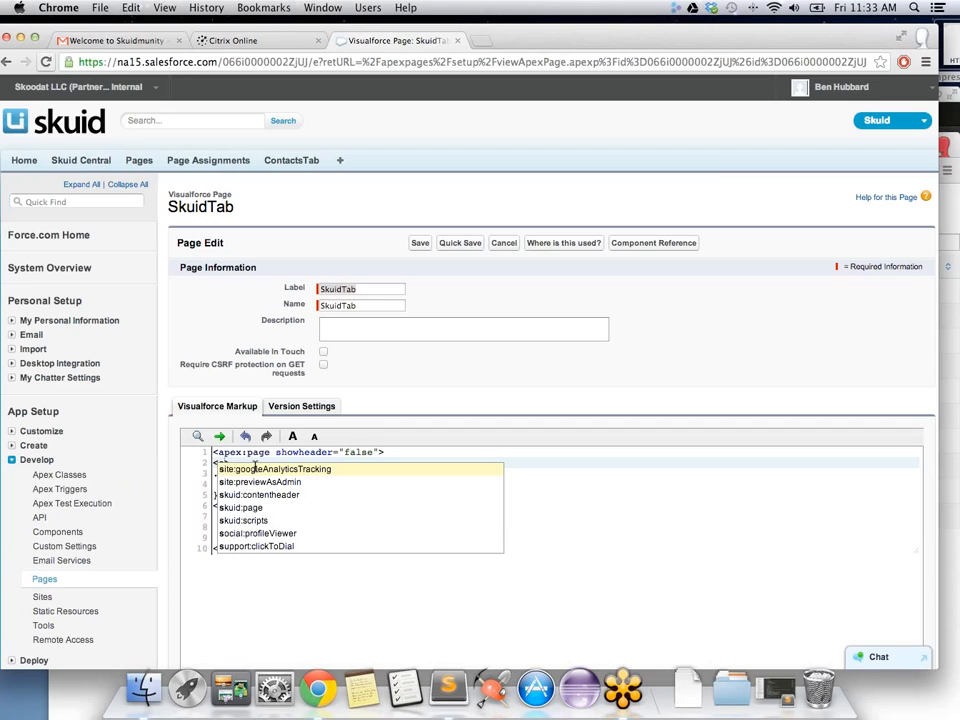
text(tyle>)
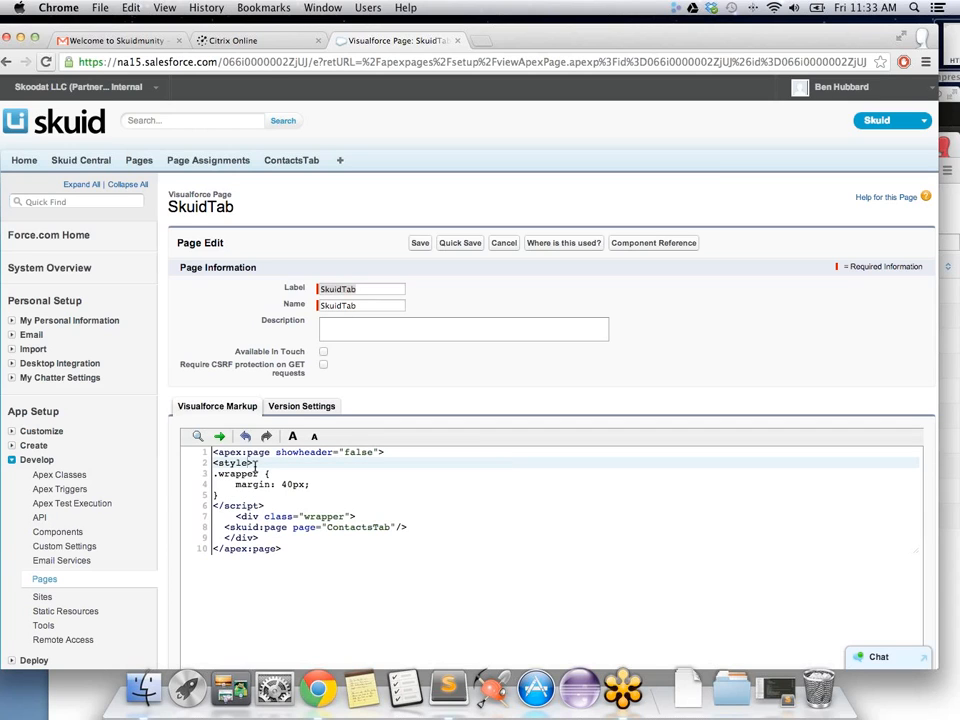
key(BackSpace)
key(BackSpace)
key(BackSpace)
key(BackSpace)
key(BackSpace)
text(tyle)
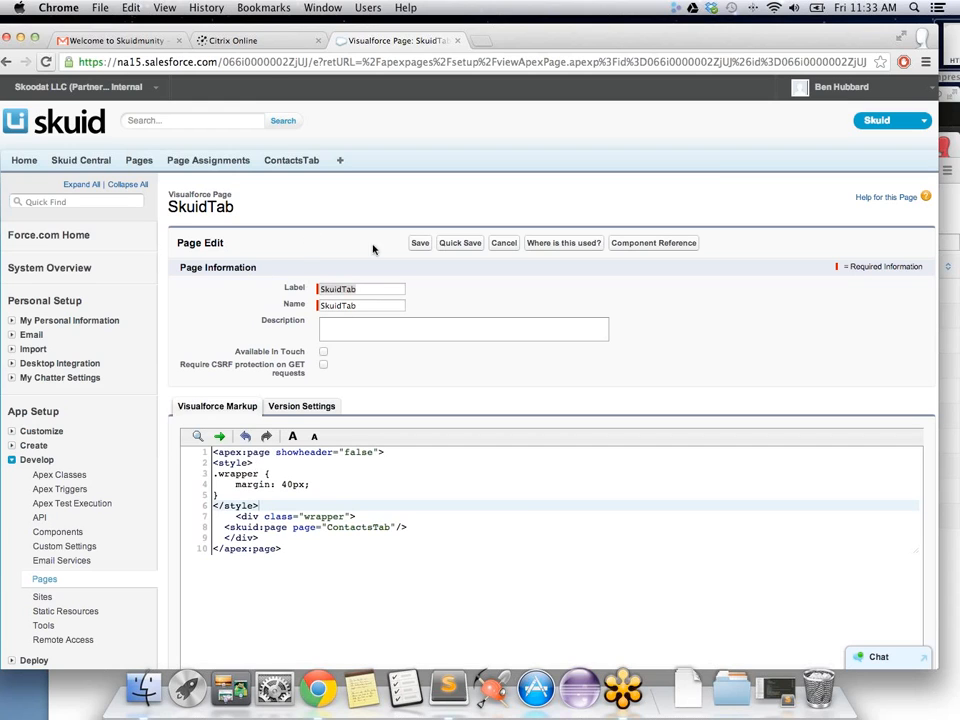
click(459, 243)
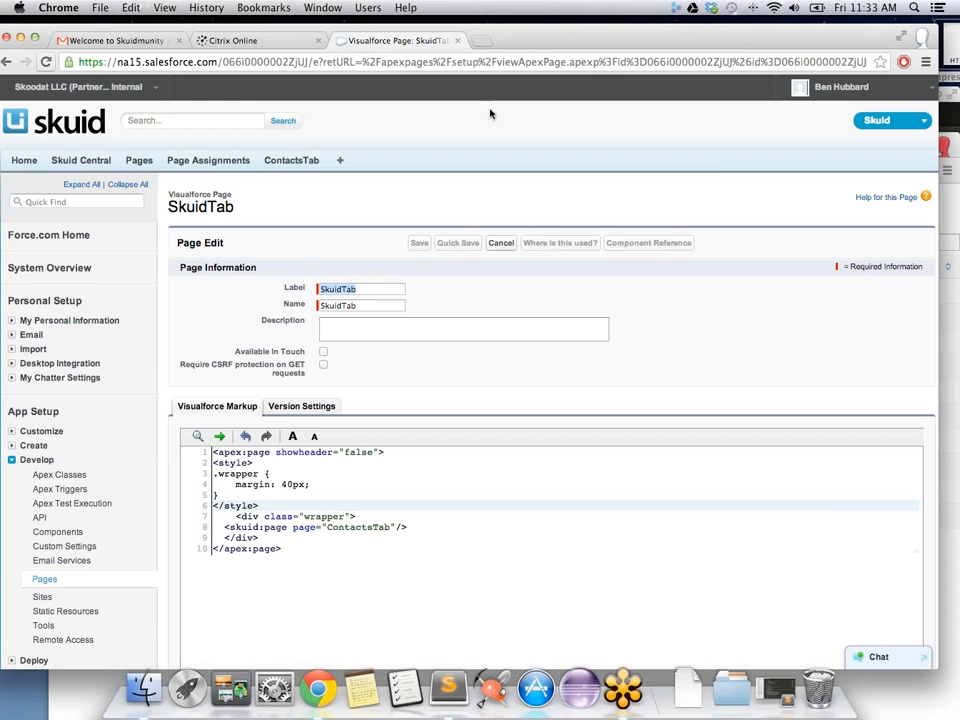
Step: Reload the community Contacts page to view the margin-wrapped table, then return to SkuidTab's edit form
drag(651, 42, 617, 265)
drag(609, 154, 617, 112)
click(111, 129)
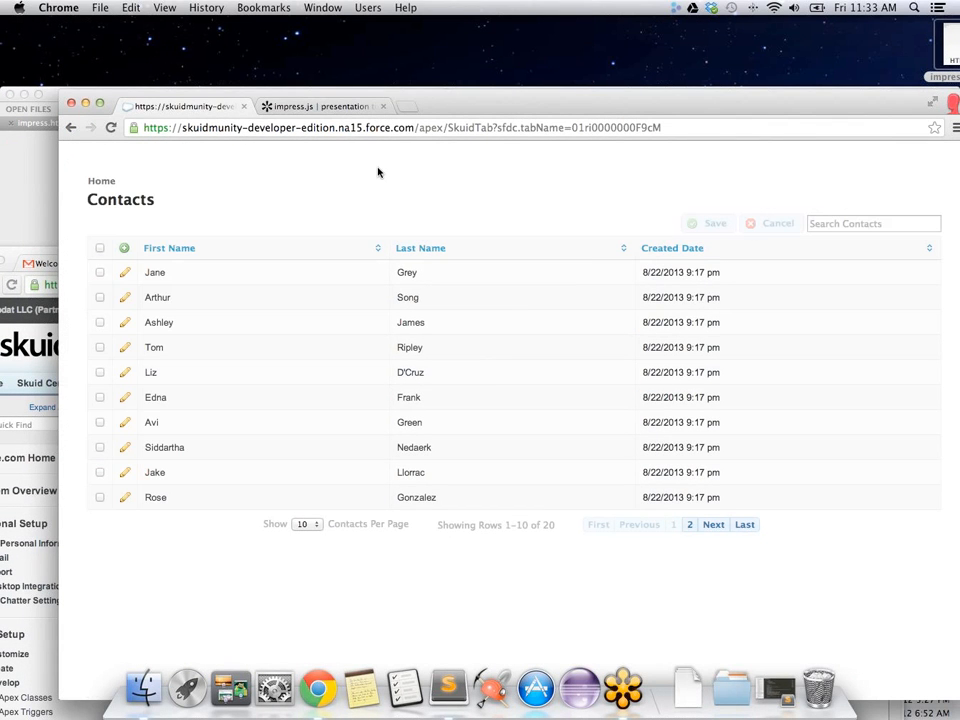
drag(612, 108, 590, 91)
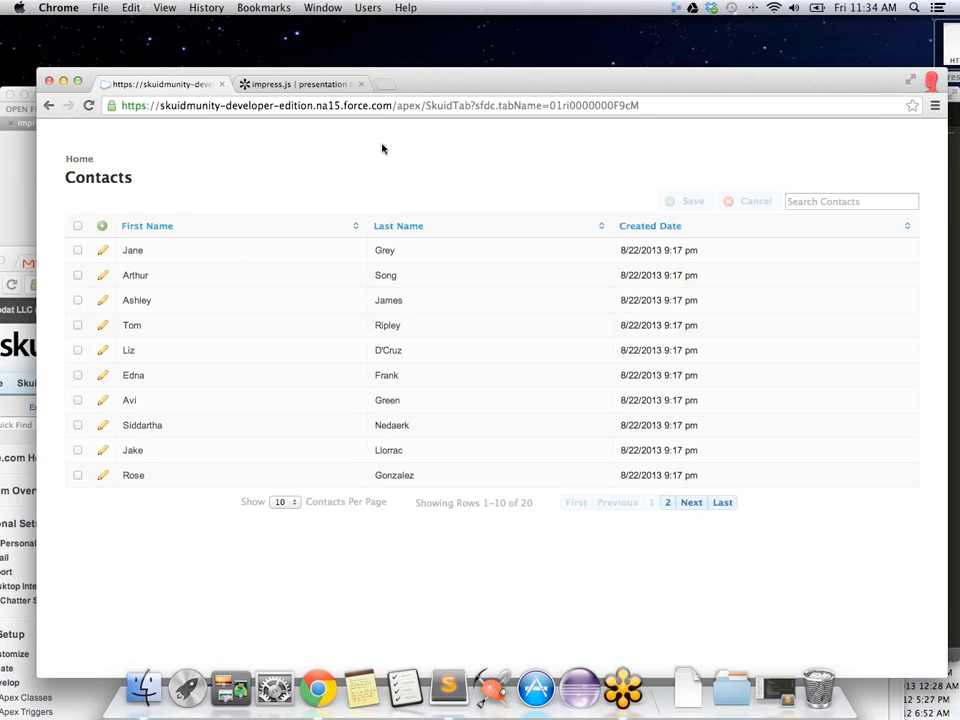
drag(481, 82, 421, 453)
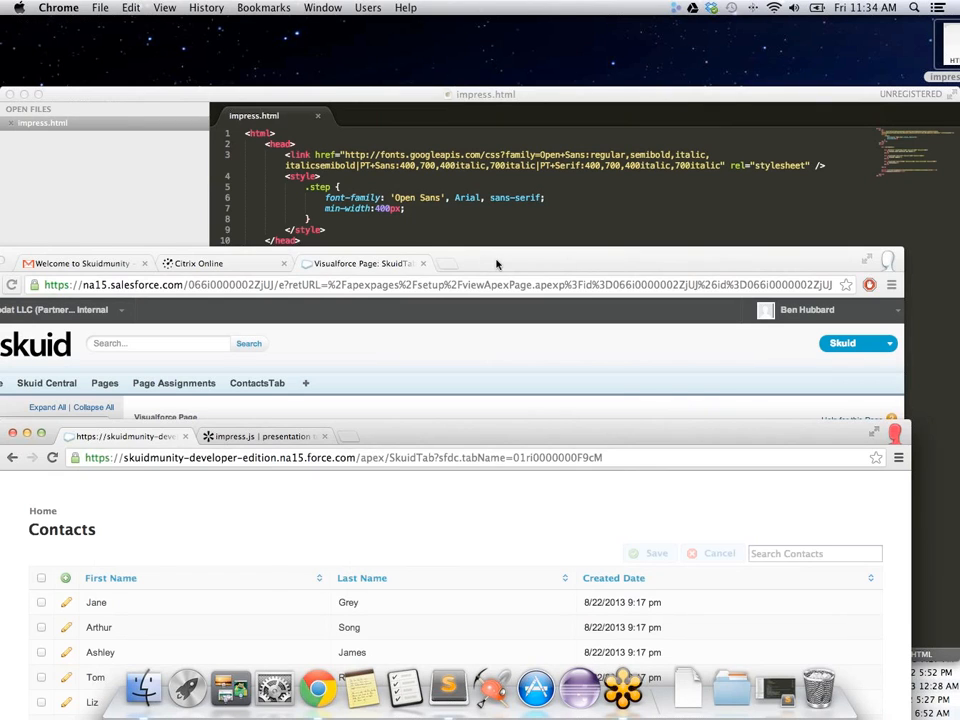
click(496, 263)
Step: Open the ContactsTab page from the Skuid pages list in the Page Builder
click(105, 383)
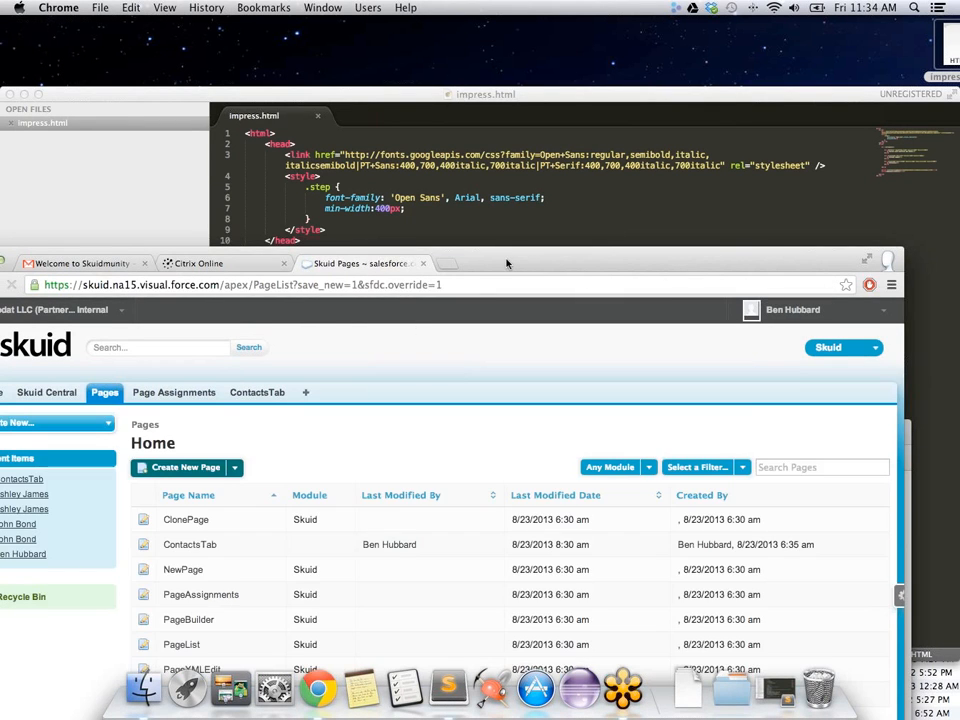
drag(507, 261, 514, 150)
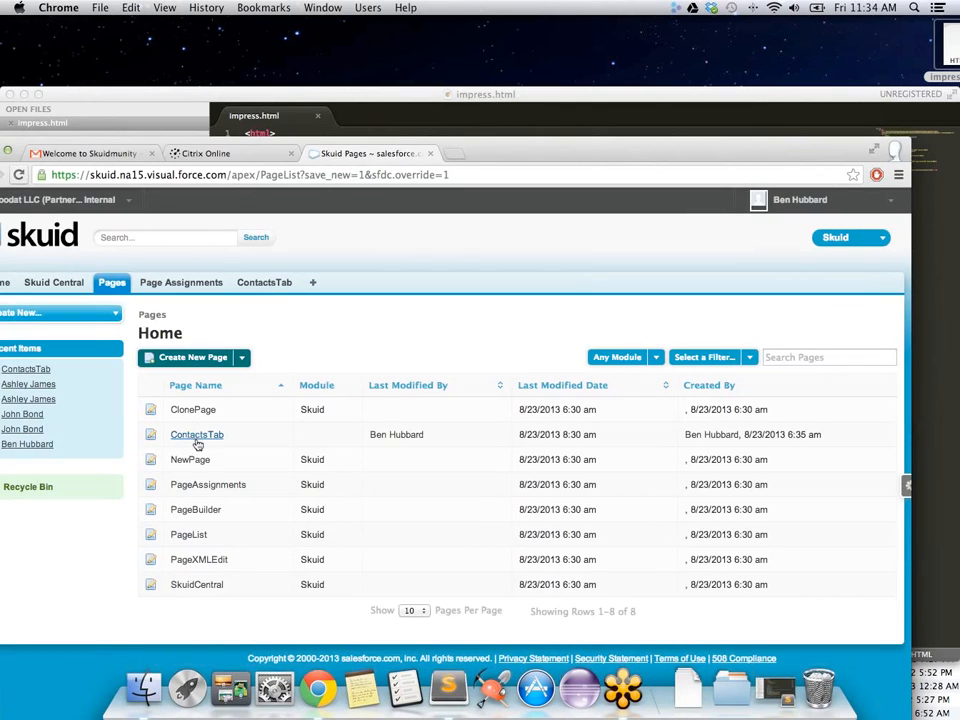
click(198, 436)
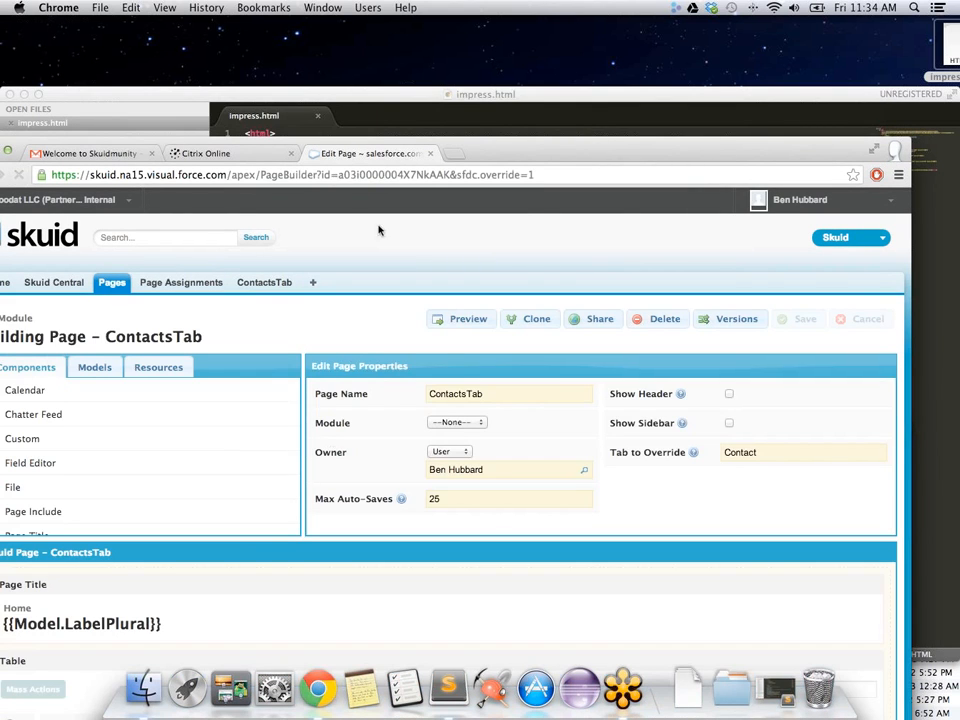
drag(544, 152, 568, 36)
scroll(274, 435, down, 3)
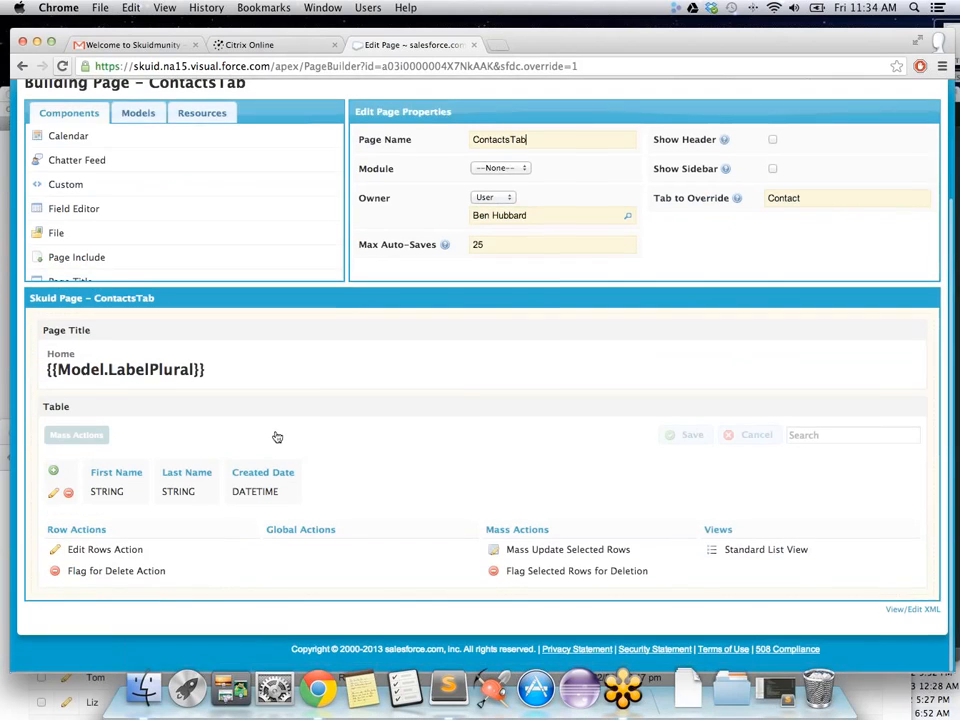
scroll(103, 212, down, 3)
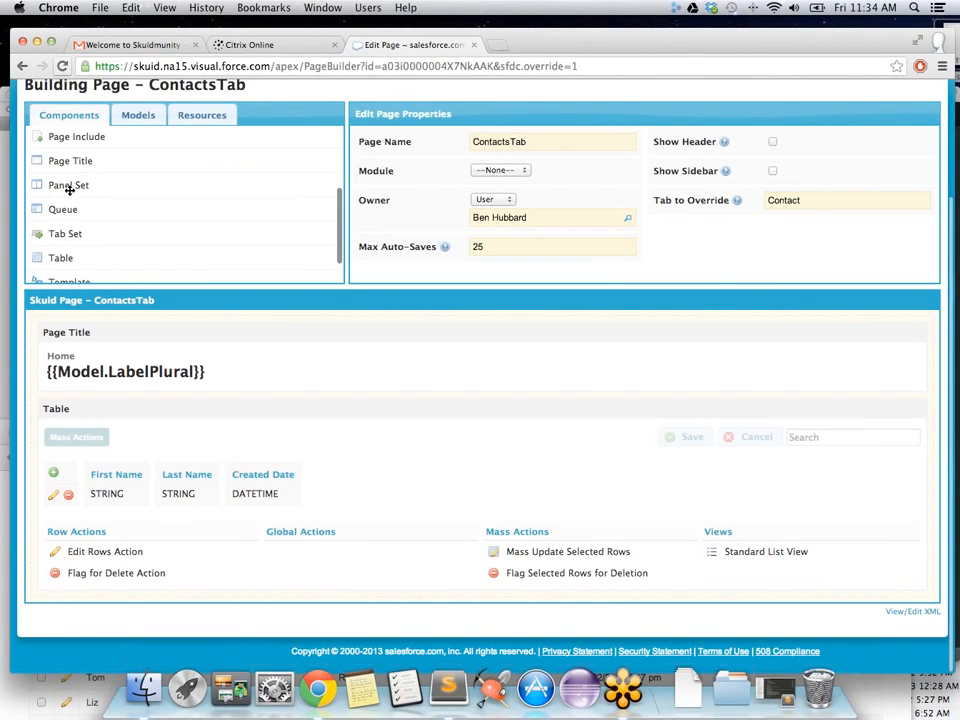
scroll(69, 190, down, 2)
Step: Add a two-tab Tab Set below the contacts table, relabel the first tab 'New Tab 2', and save
drag(58, 198, 170, 596)
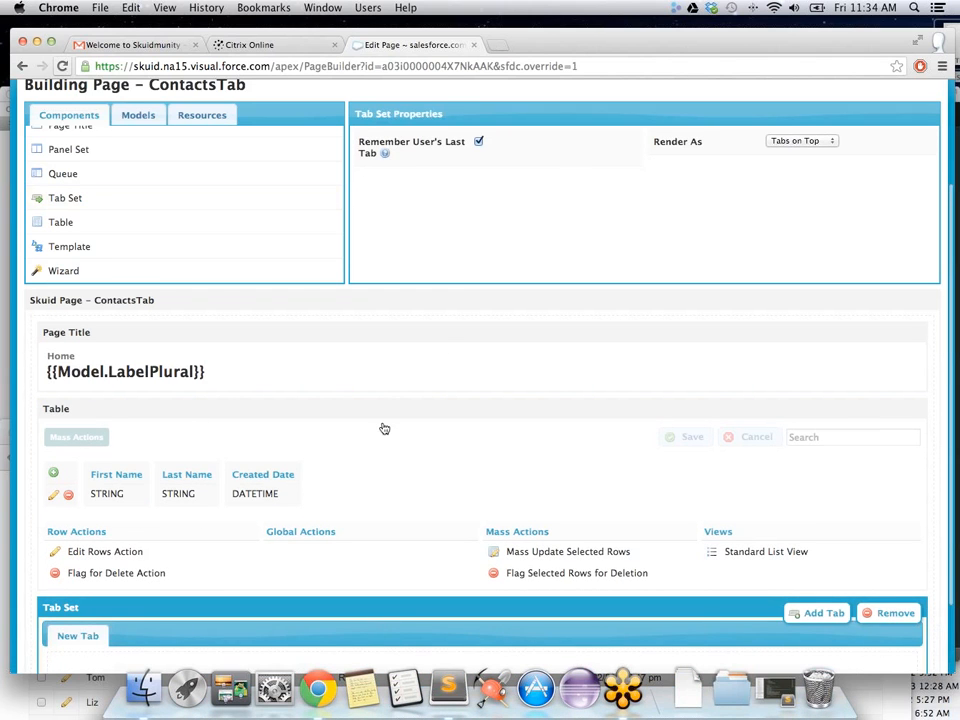
scroll(384, 426, down, 2)
click(798, 519)
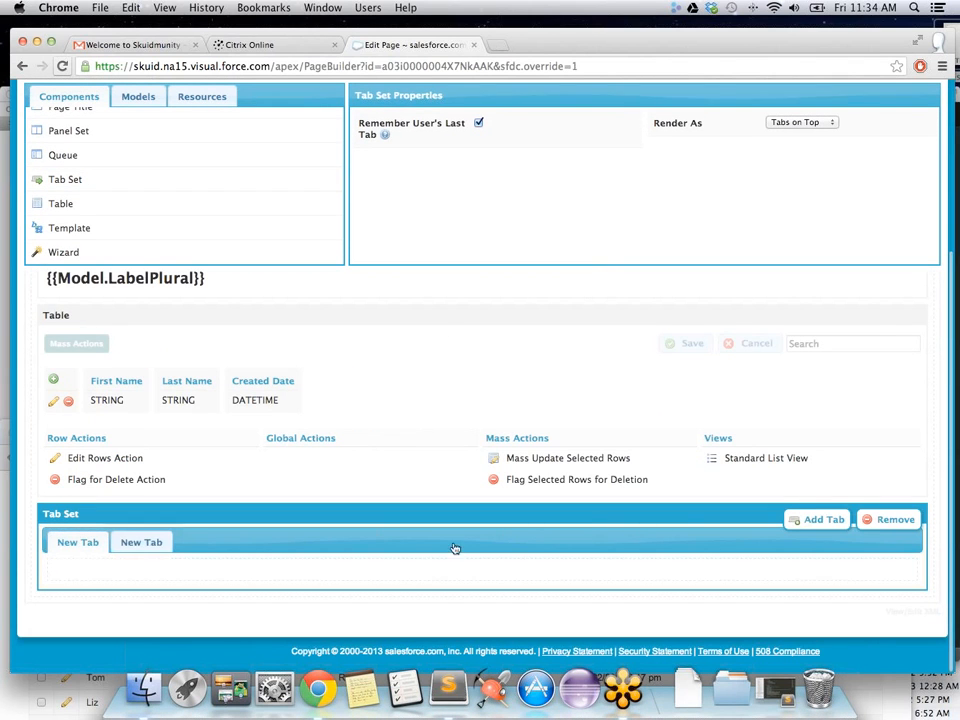
click(77, 543)
click(565, 122)
click(565, 122)
text(2)
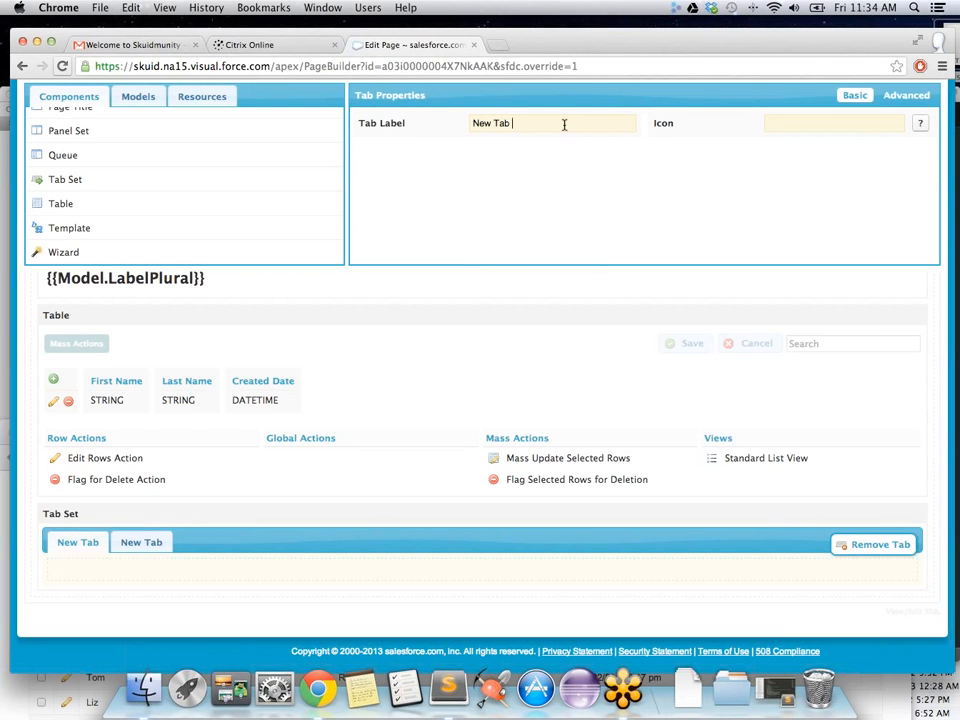
scroll(558, 230, up, 5)
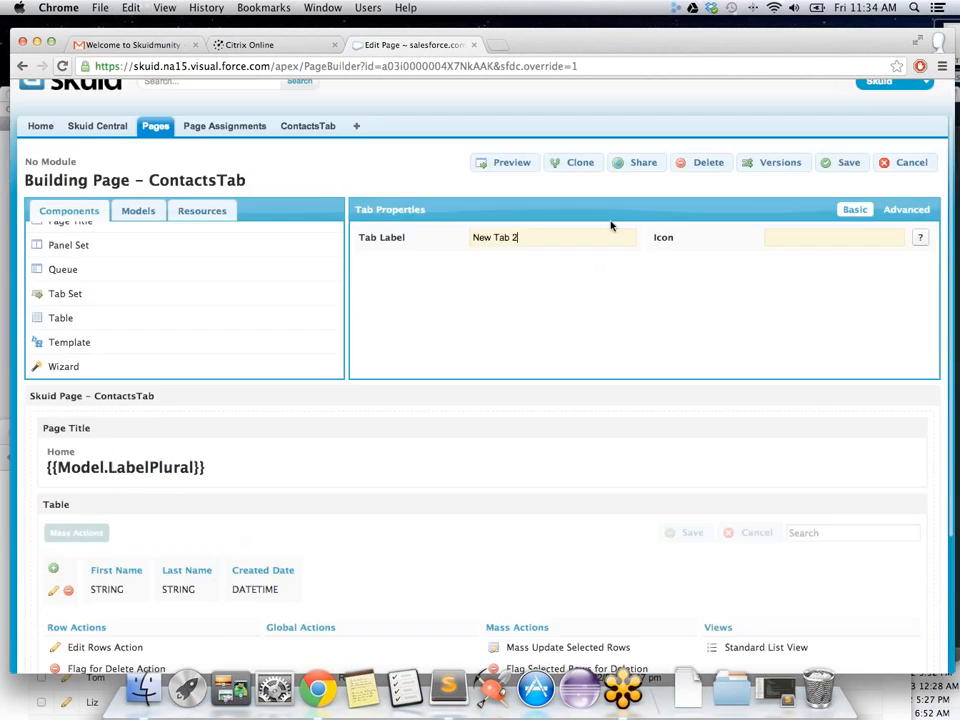
click(845, 210)
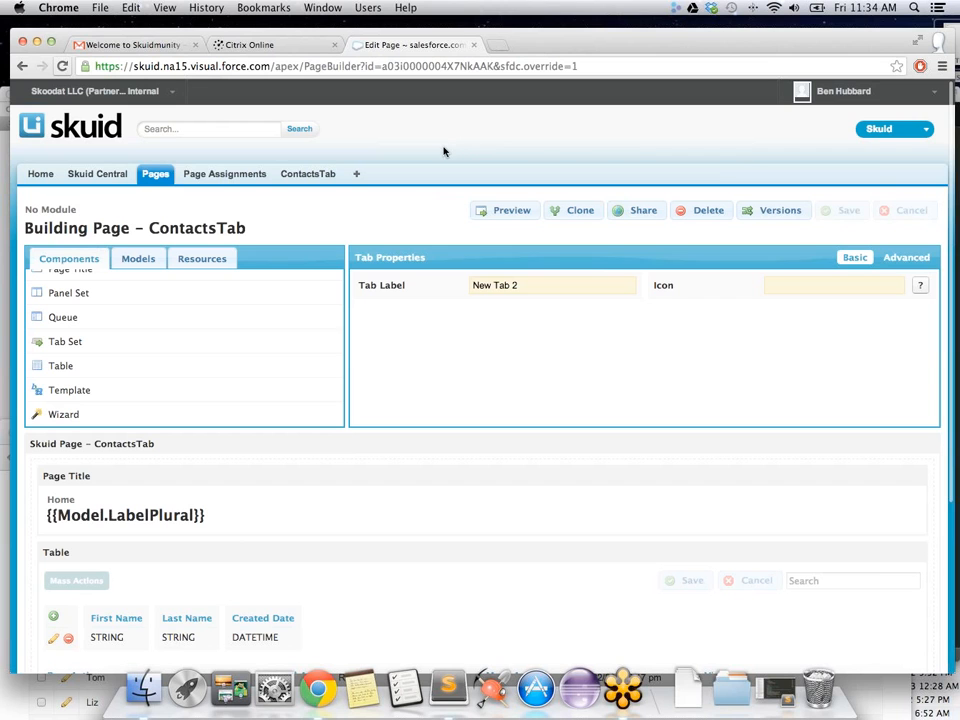
scroll(410, 200, down, 4)
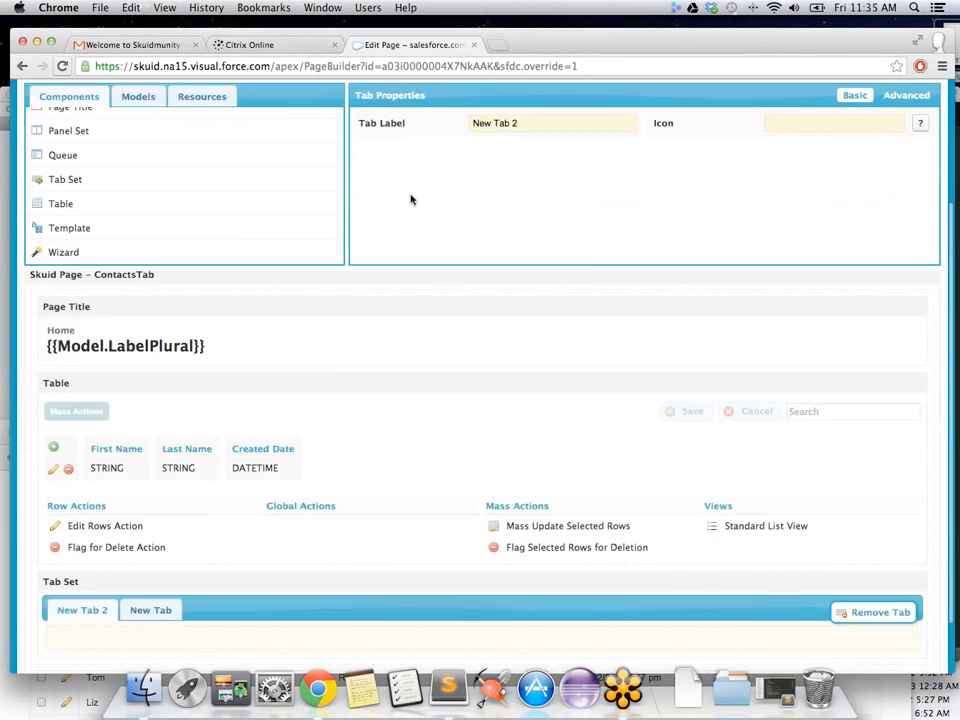
scroll(410, 200, up, 3)
scroll(409, 197, up, 2)
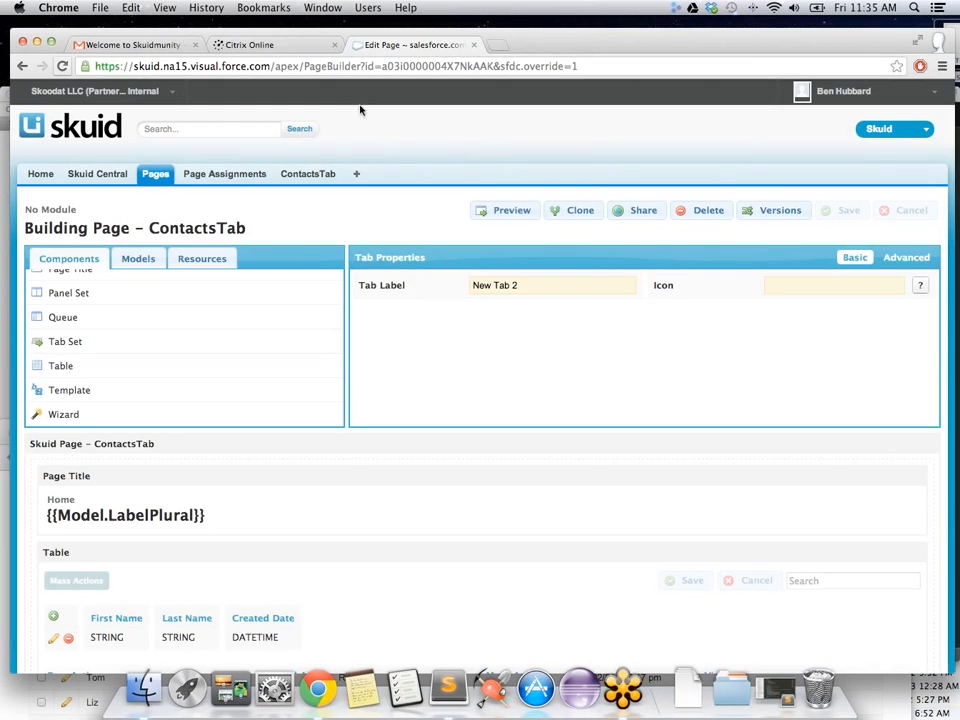
Step: Bring the community Contacts window forward and reload it to show the new tab bar
drag(682, 45, 616, 73)
click(903, 68)
click(852, 110)
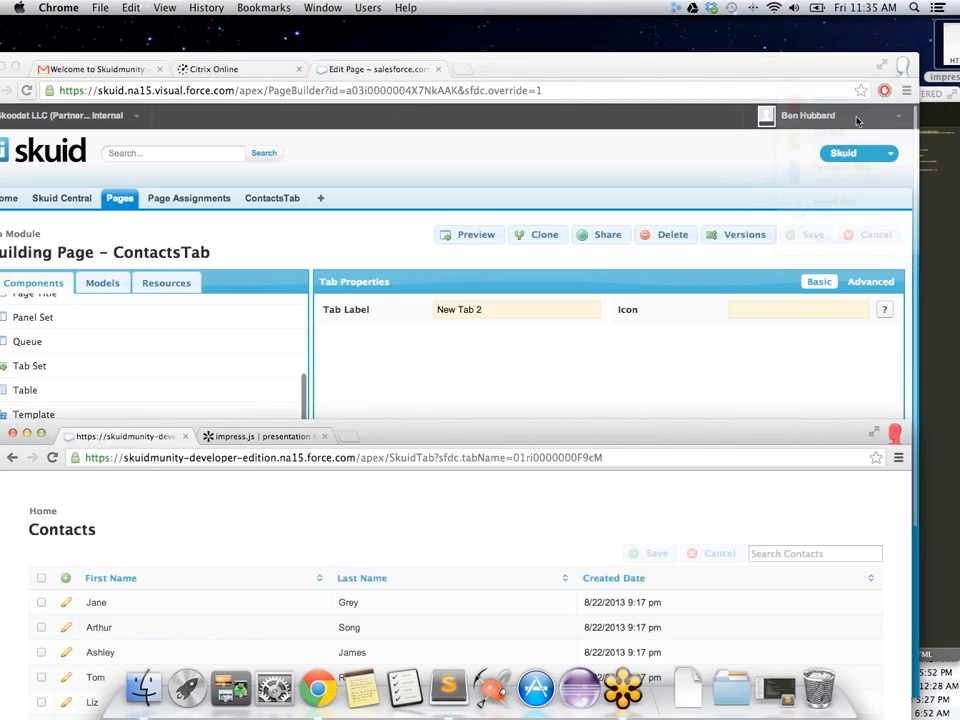
drag(549, 418, 564, 100)
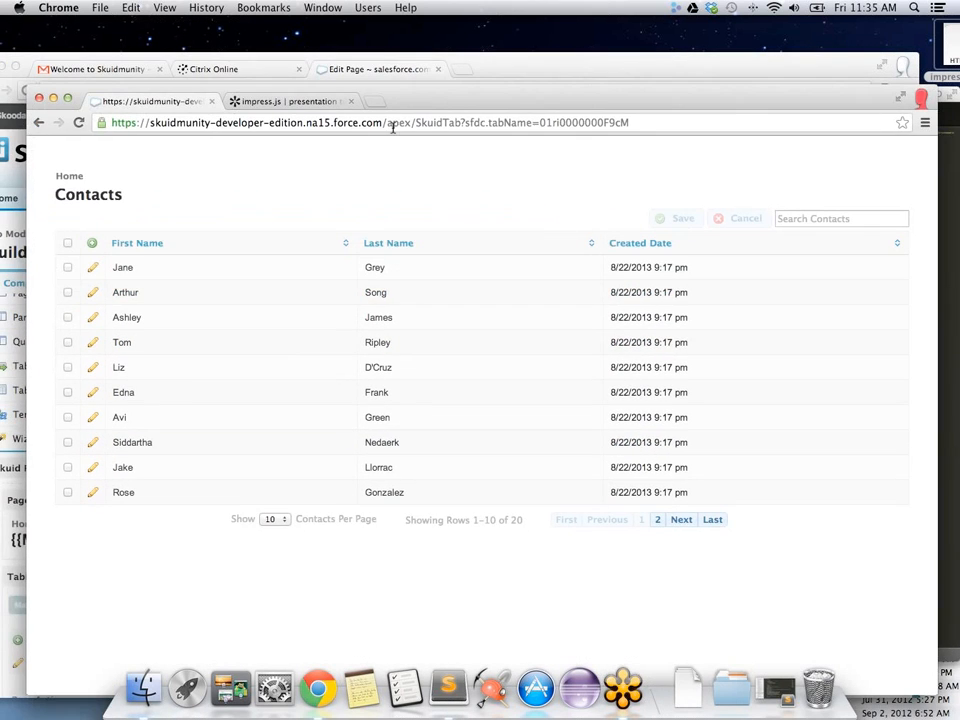
click(79, 122)
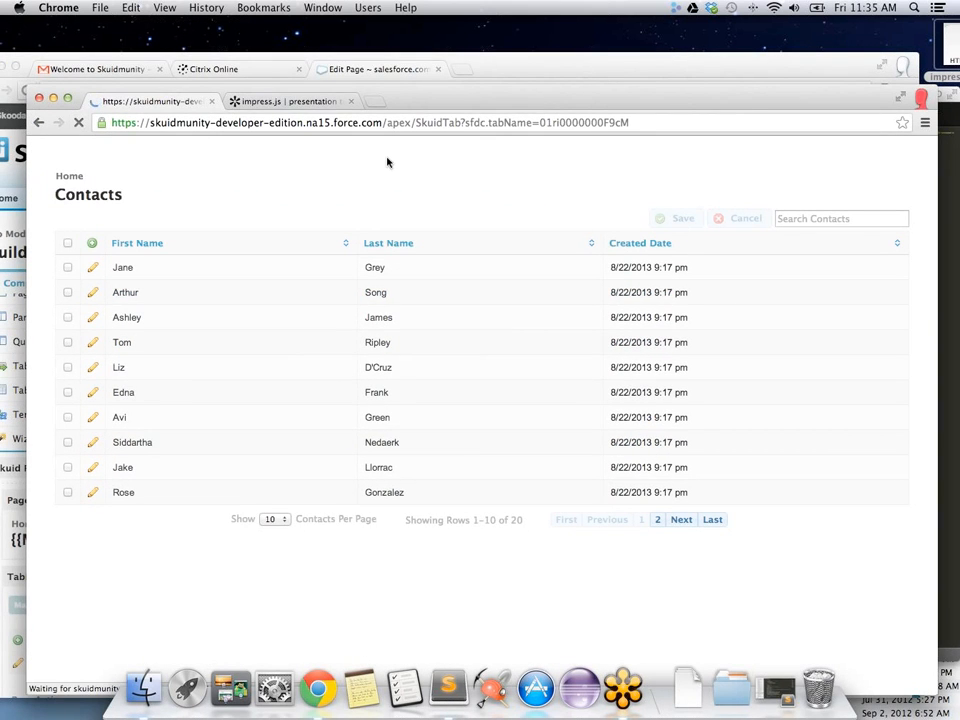
Step: Switch between the New Tab 2 and New Tab tabs, open the first contact, then go back
click(144, 557)
click(103, 561)
click(174, 553)
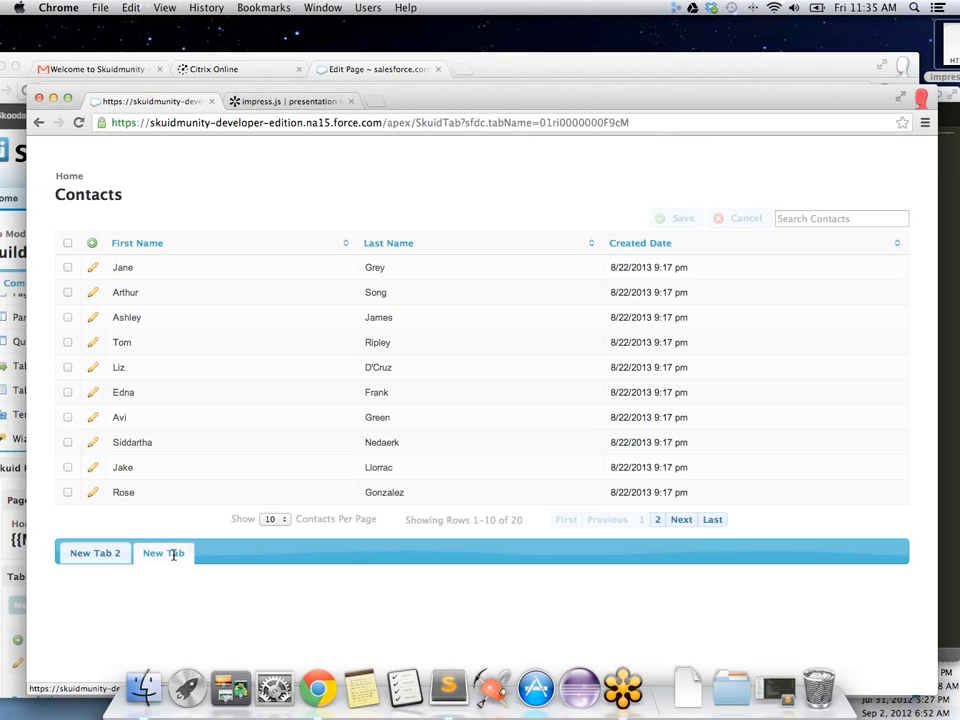
click(123, 268)
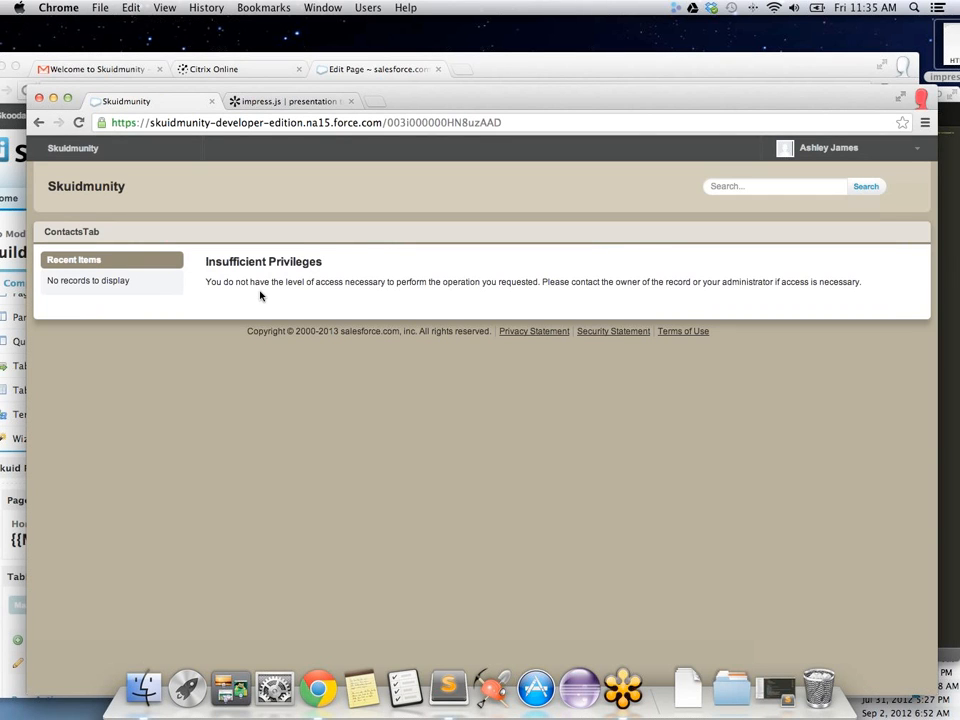
click(38, 122)
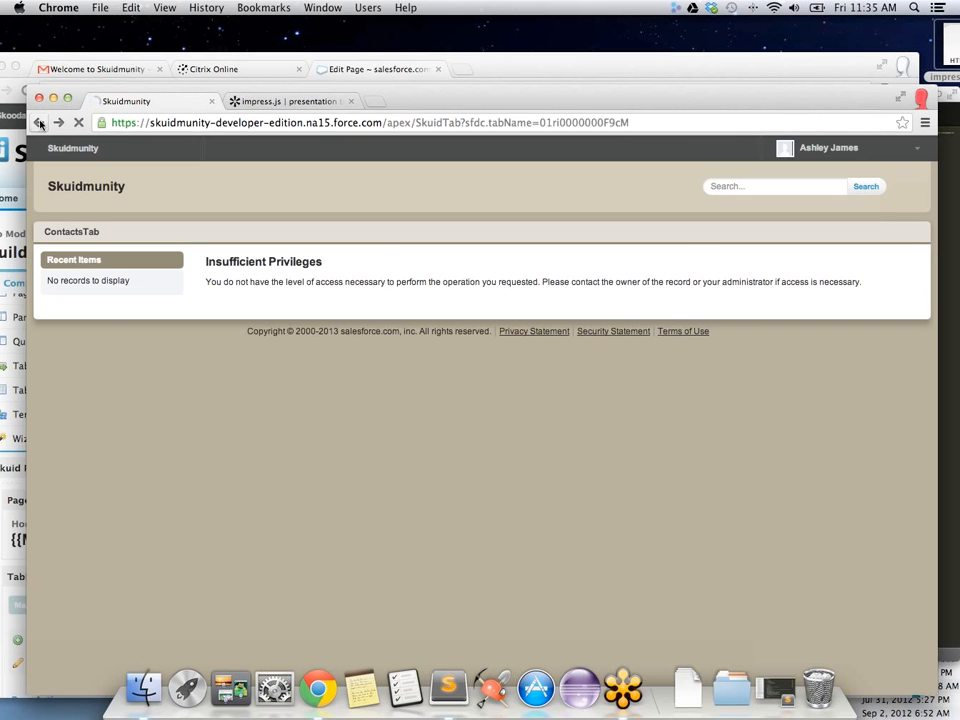
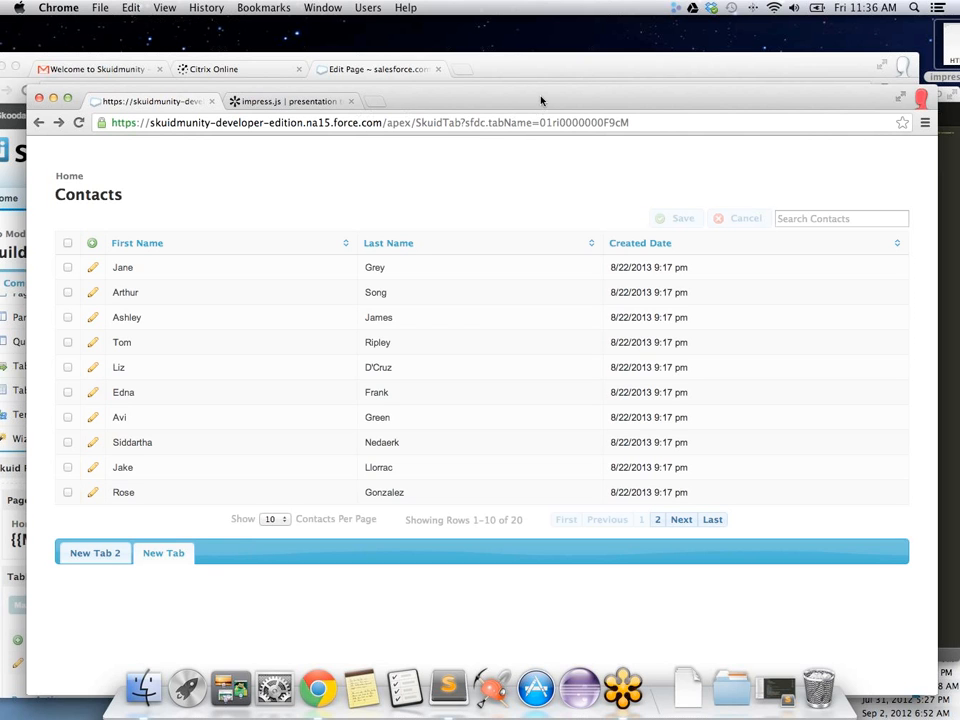
Step: Move the Contacts browser window aside and bring up the list of browser profiles
drag(541, 99, 516, 101)
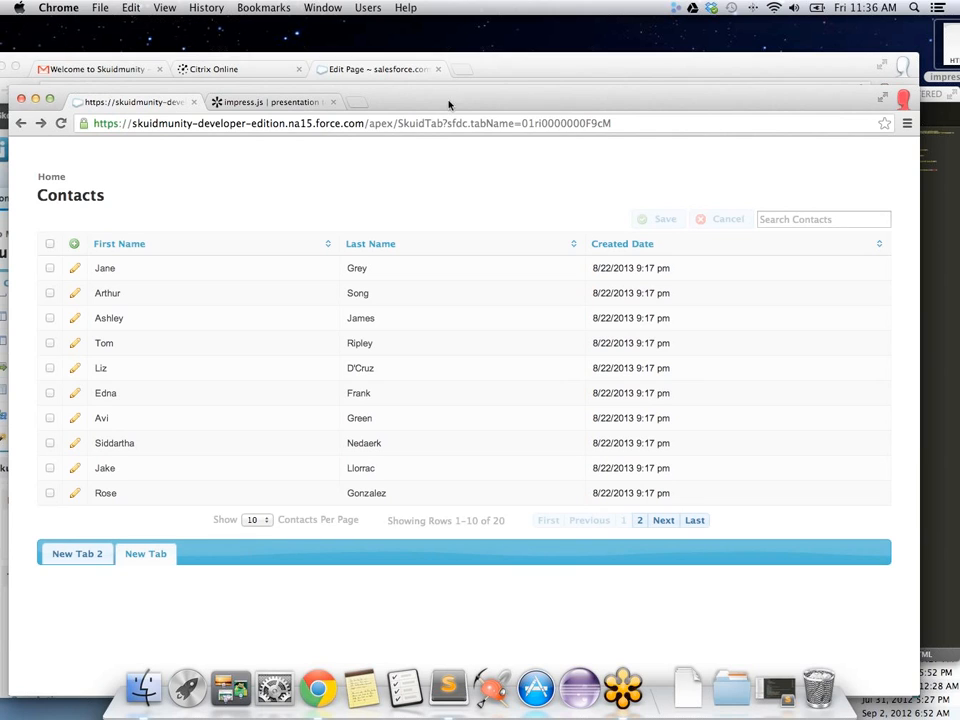
click(903, 99)
Step: Open a personal-profile window and load the NCF Online login page on the dwgxdemos force.com site
click(826, 210)
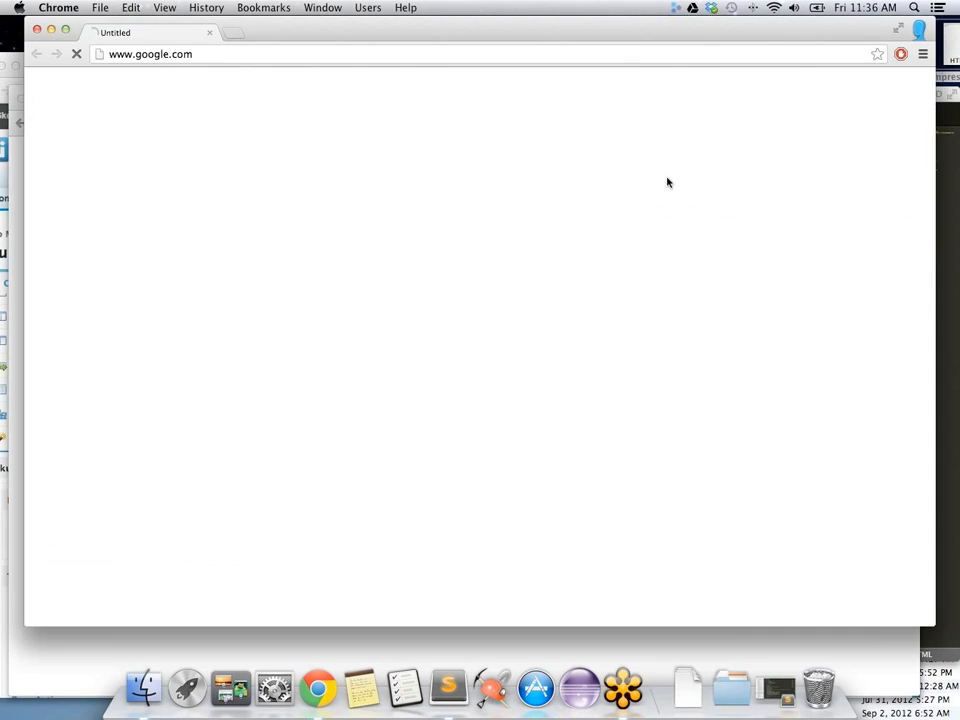
mouse_move(508, 68)
mouse_down()
mouse_move(504, 94)
mouse_move(496, 86)
mouse_up()
click(293, 94)
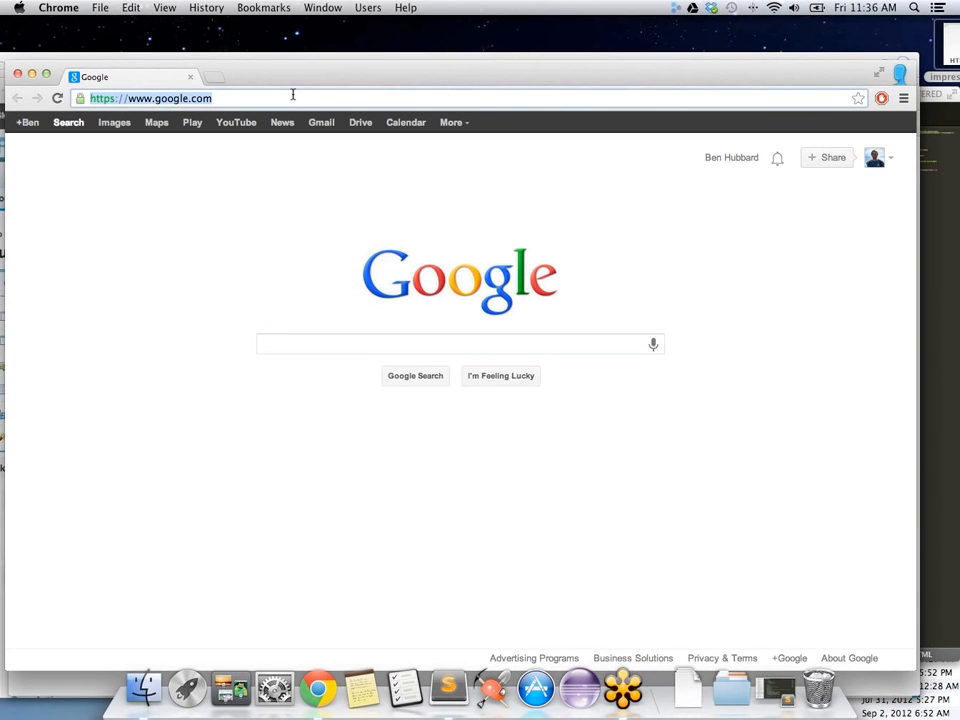
text(dwgxdem)
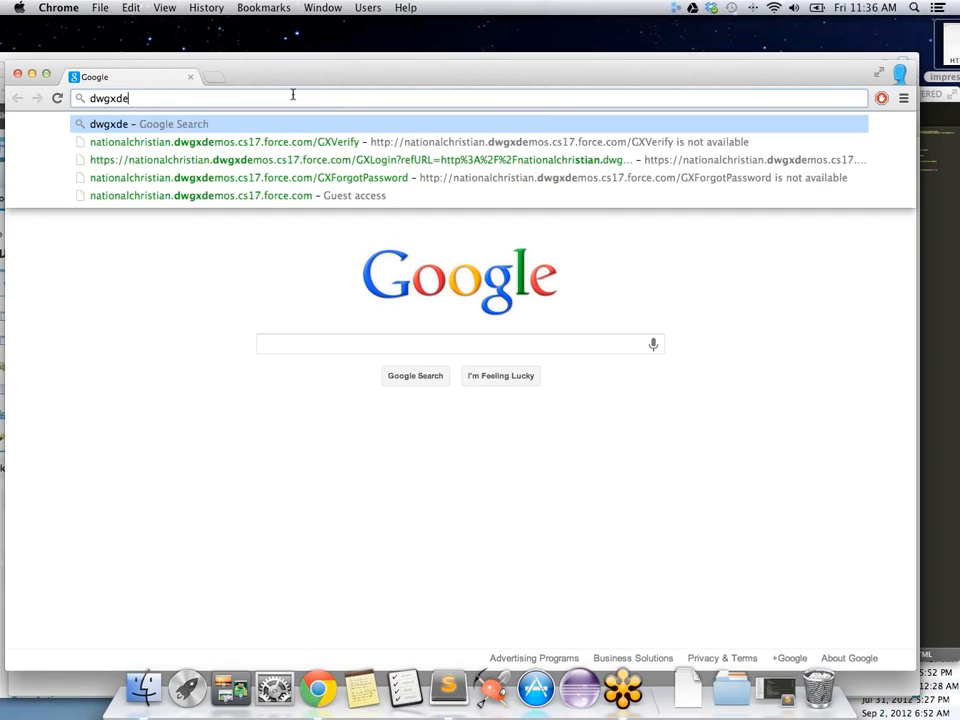
key(Down)
key(Down)
key(Down)
key(Down)
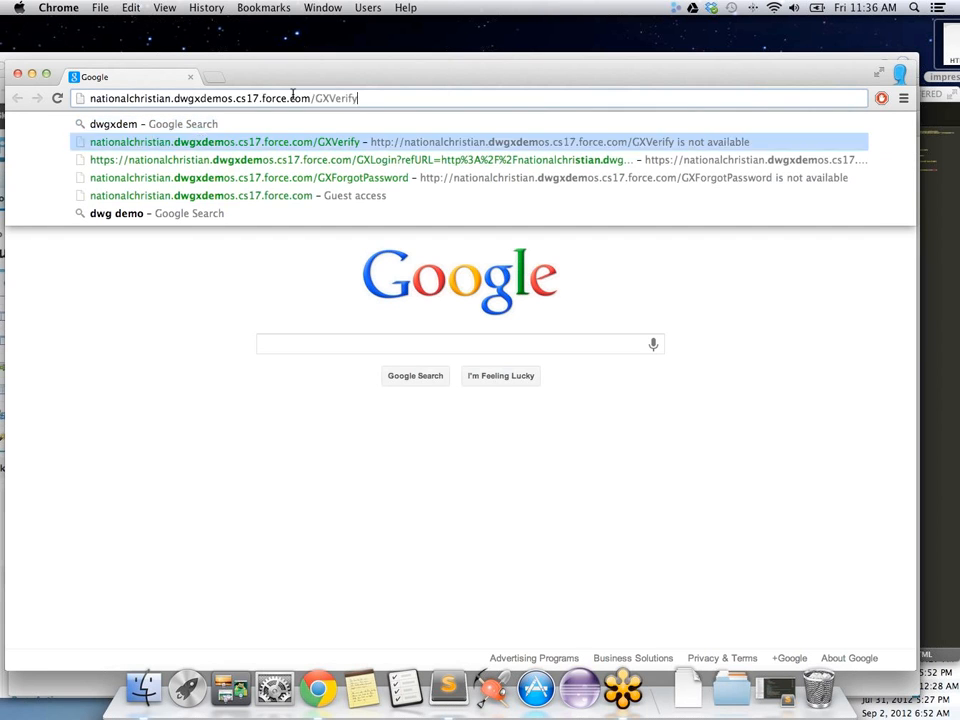
key(Return)
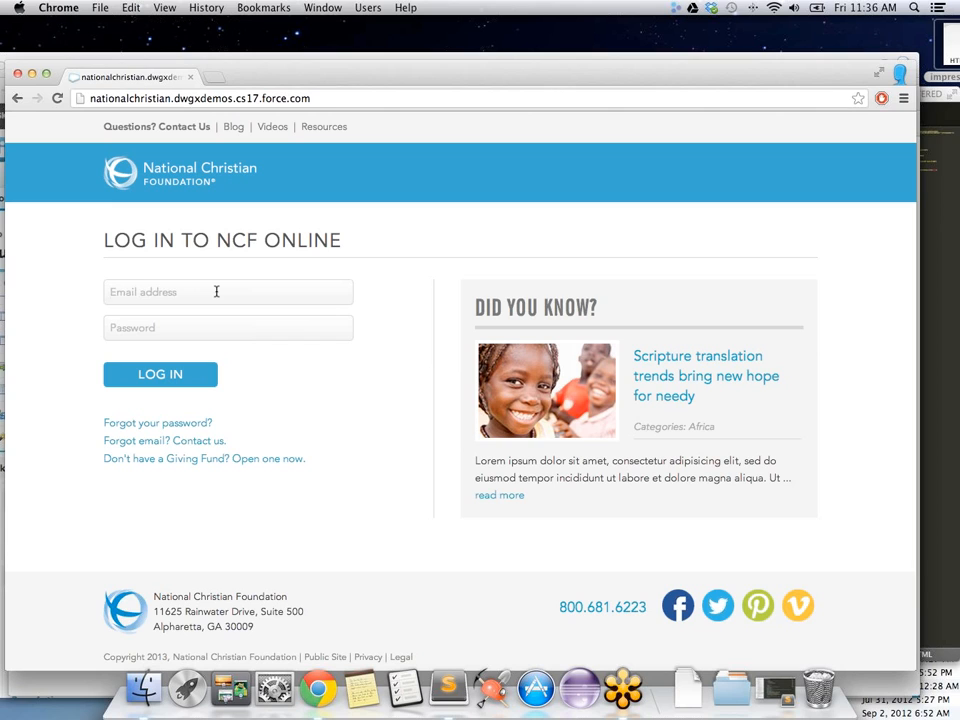
Step: Log in with the donor's email and password, proceeding past the certificate warning to the dashboard
key(Tab)
text(•••••••)
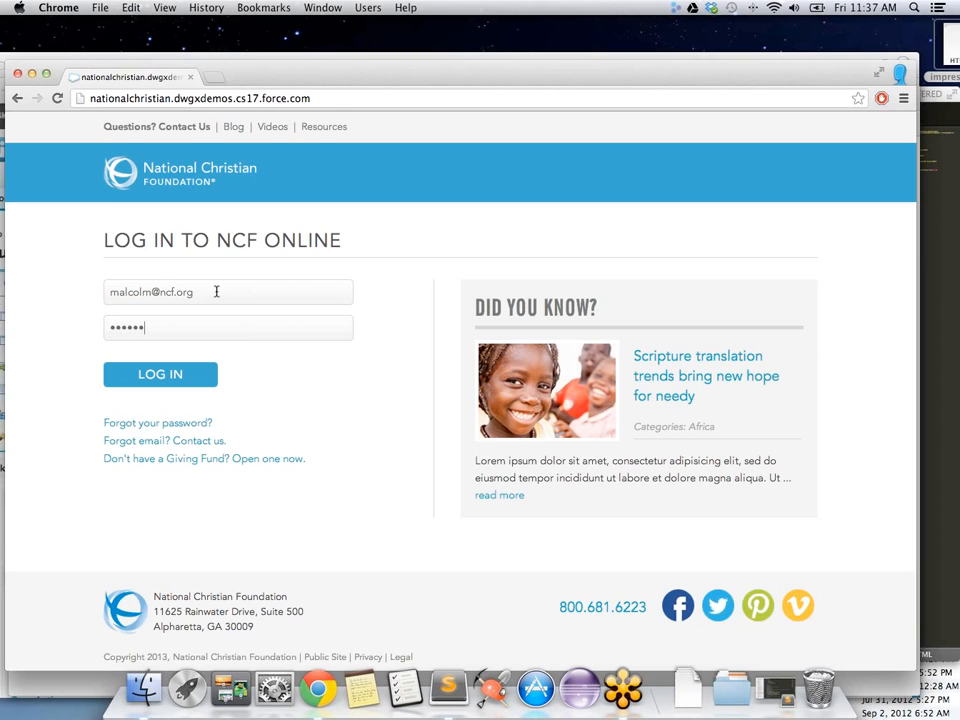
text(•••)
key(BackSpace)
key(BackSpace)
key(BackSpace)
key(BackSpace)
key(BackSpace)
key(BackSpace)
key(BackSpace)
key(BackSpace)
key(BackSpace)
key(BackSpace)
text(••••••••••)
click(162, 378)
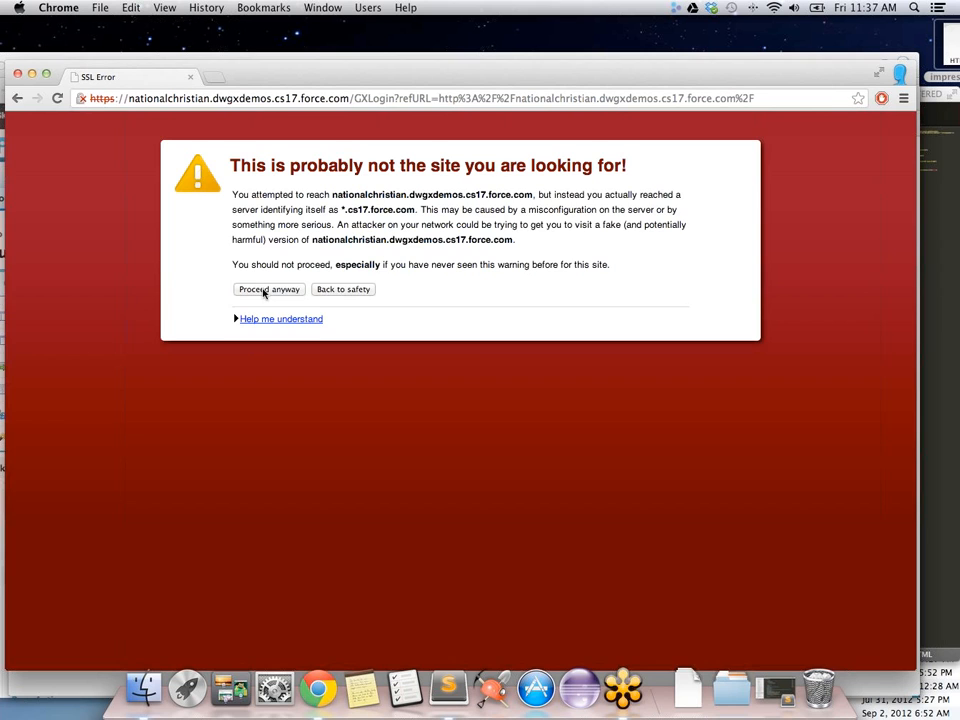
click(263, 291)
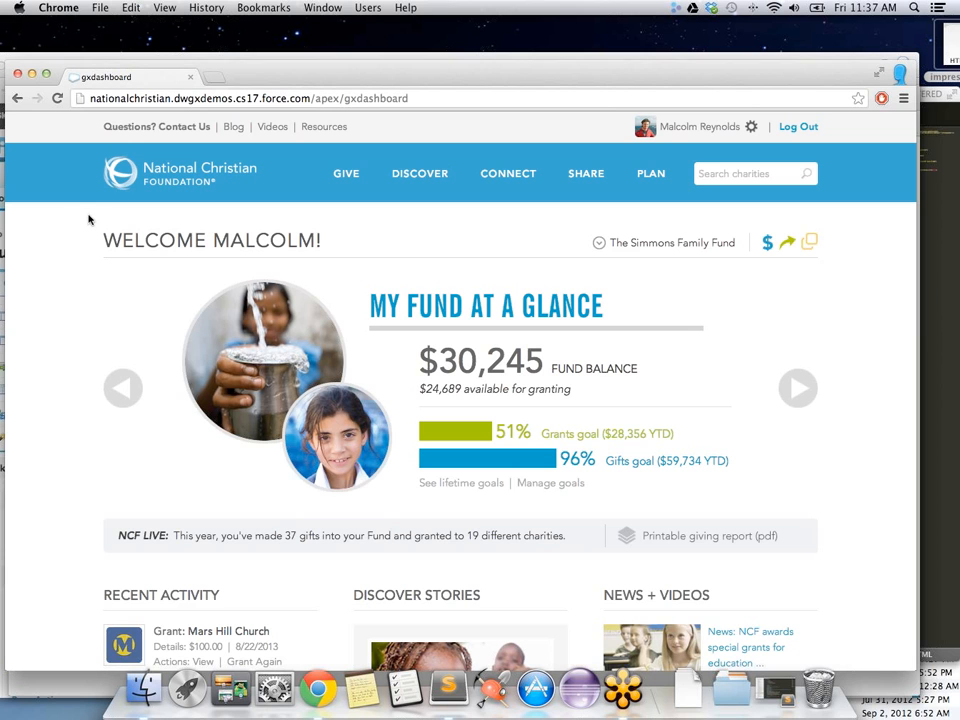
Step: Review the dashboard's recent activity, then bring up the GIVE menu of giving options
scroll(90, 218, down, 10)
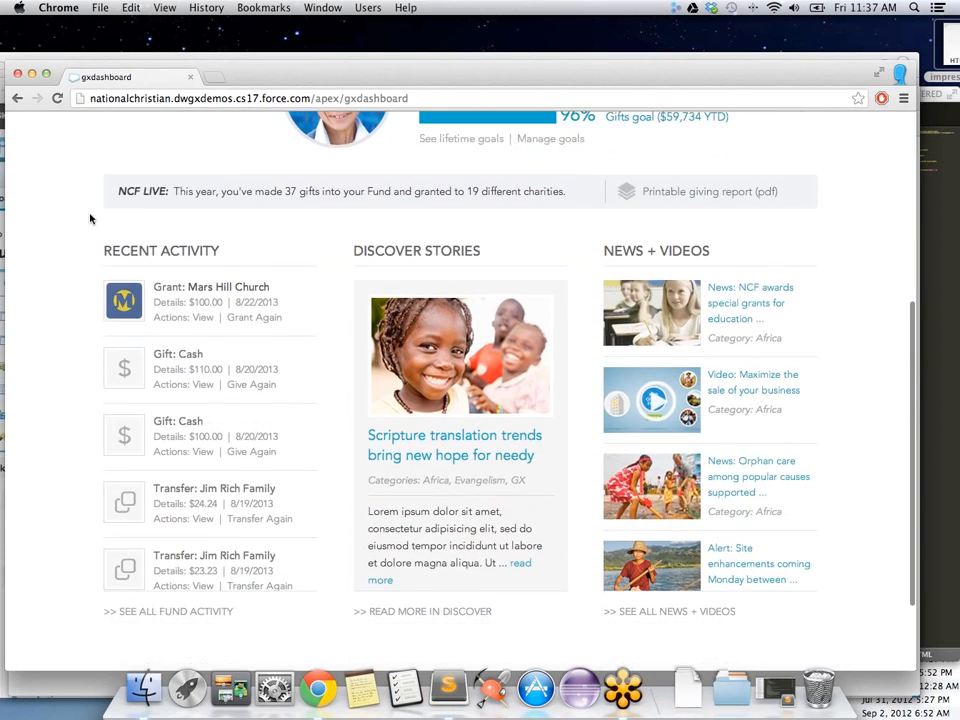
scroll(90, 218, down, 1)
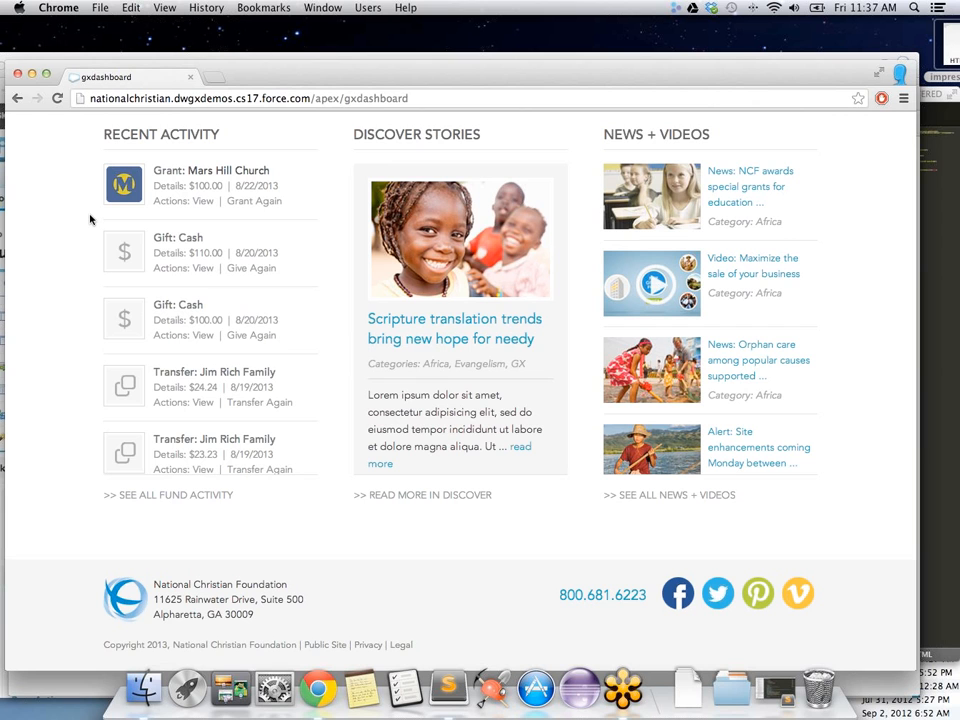
scroll(90, 218, up, 10)
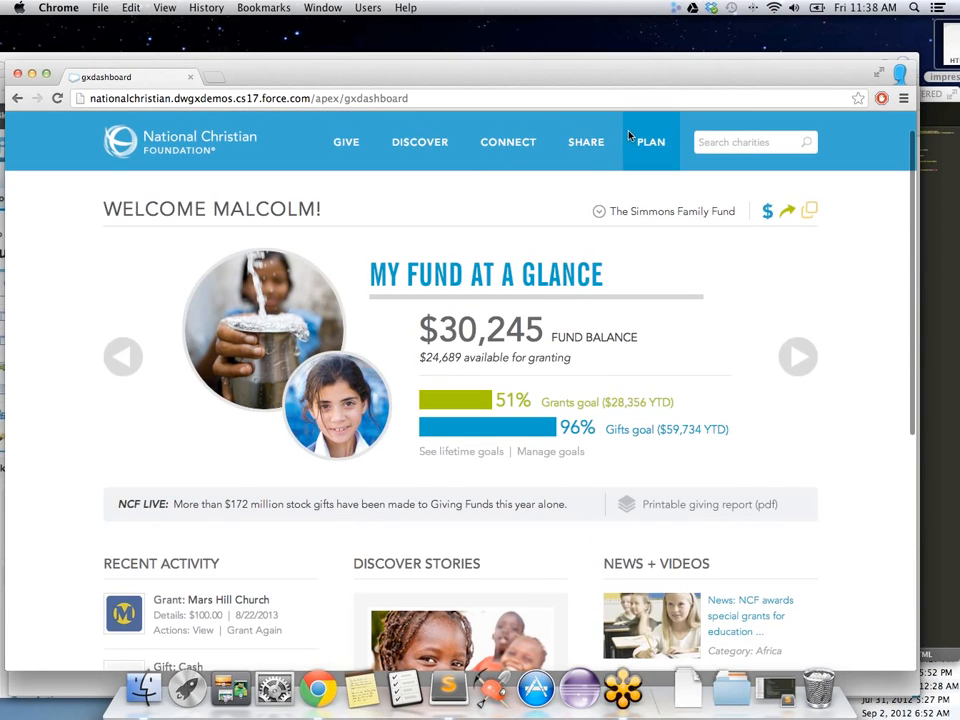
click(338, 147)
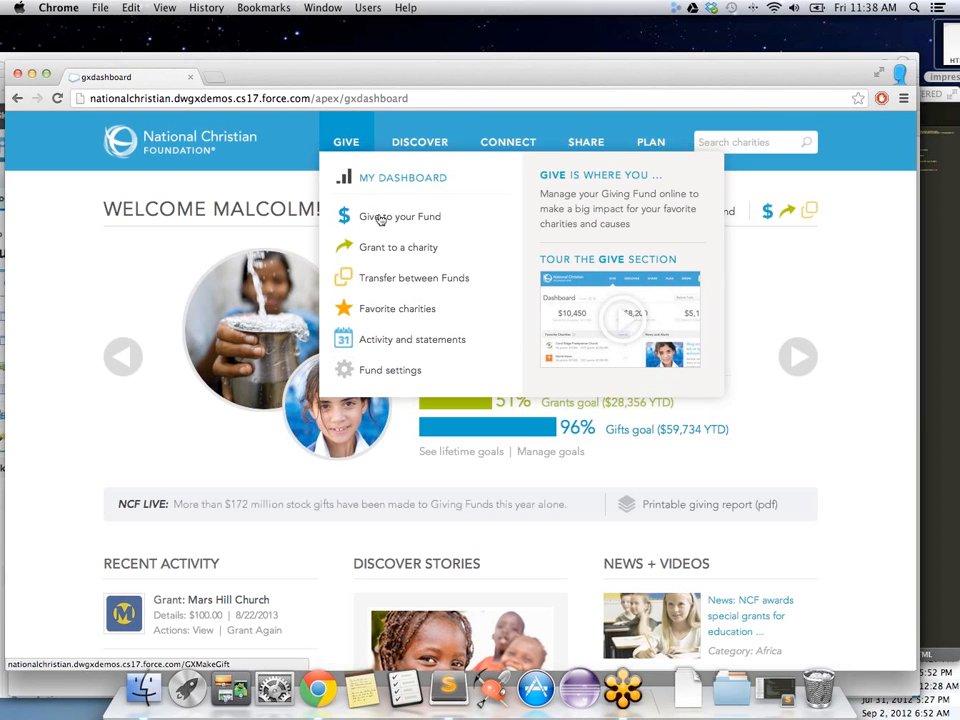
Step: Open the Grant to a Charity form and glance at the favorite charities list
click(376, 245)
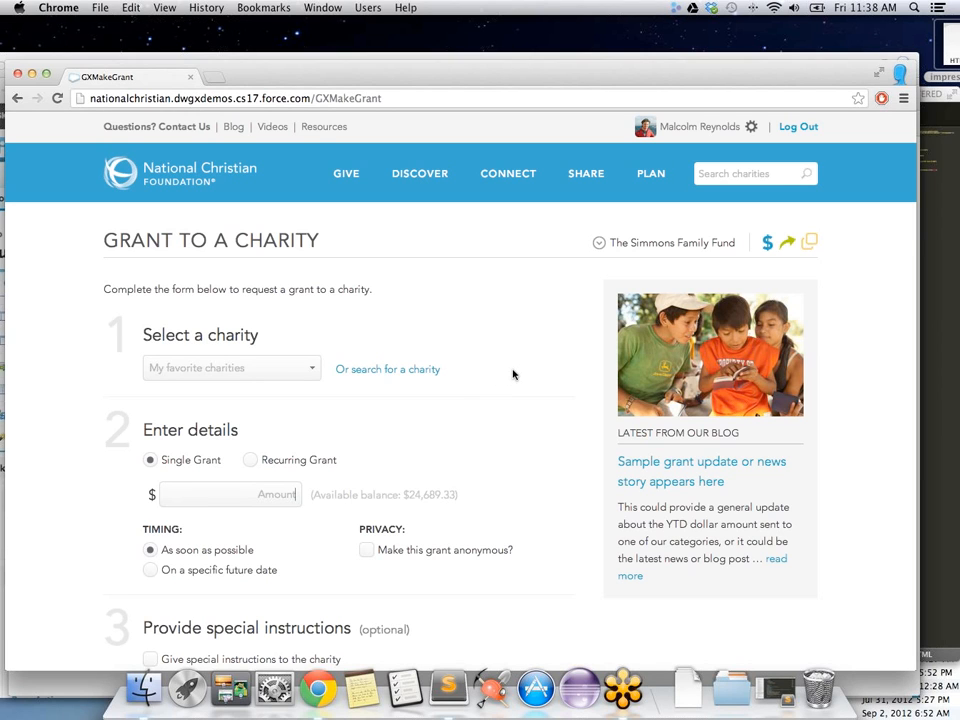
scroll(513, 374, down, 5)
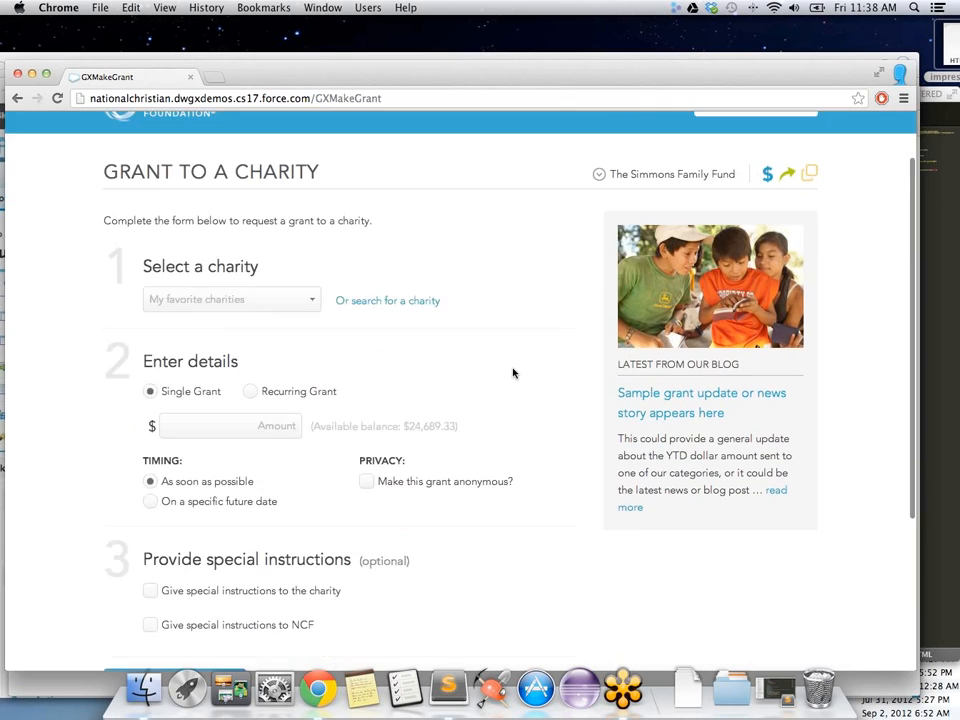
scroll(513, 374, up, 3)
scroll(500, 374, up, 1)
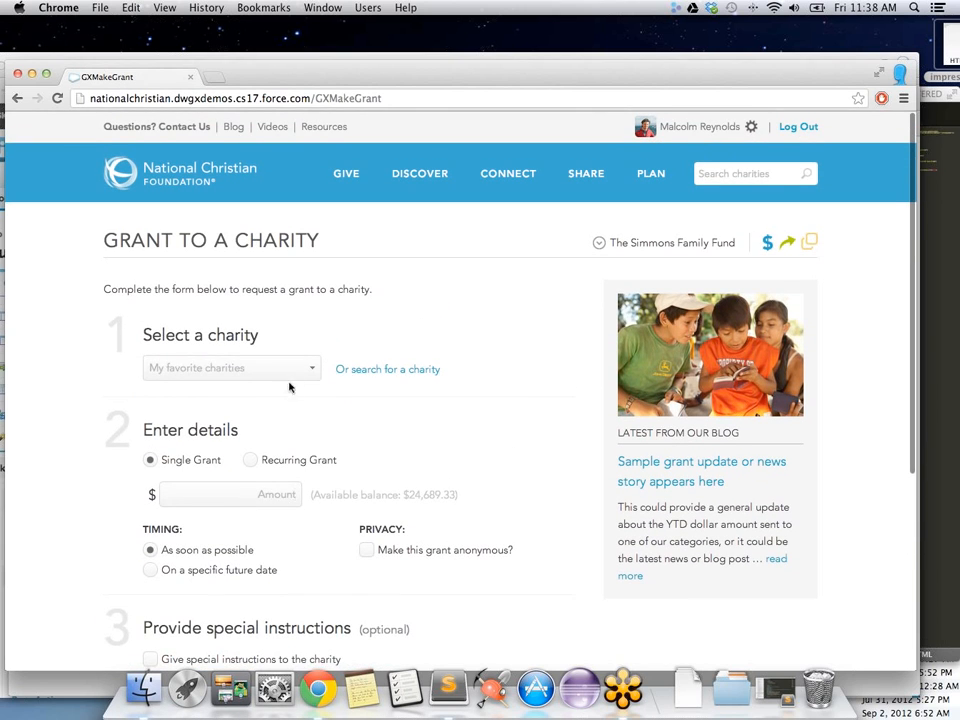
click(300, 369)
click(390, 305)
Step: Search charities for 'mars' to find Mars Hill Church, then go to Activity and statements
click(708, 173)
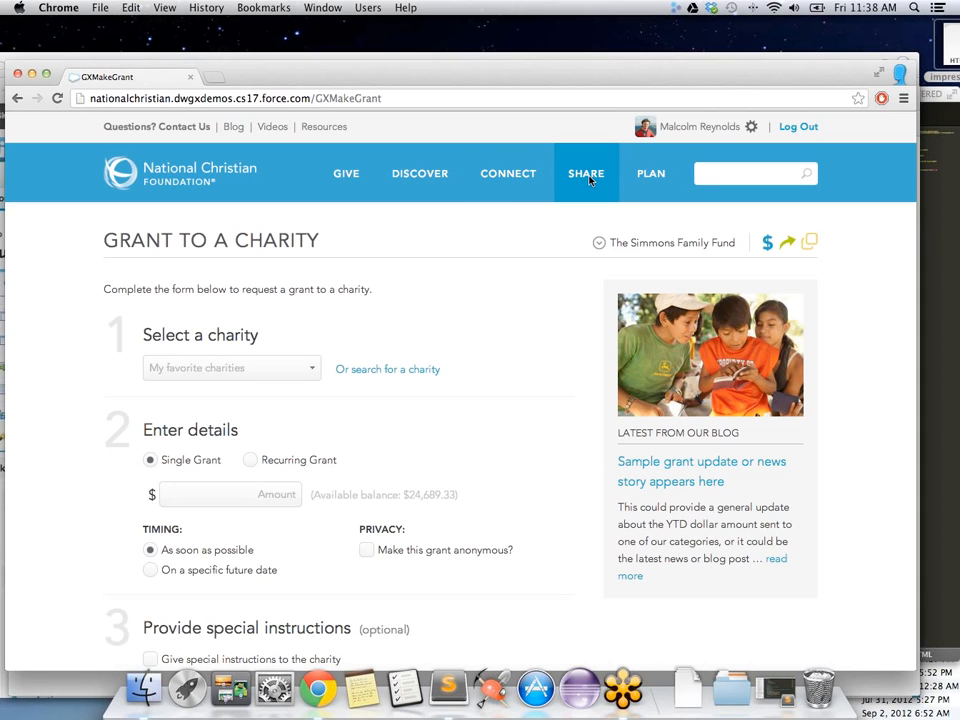
text(mars)
key(Return)
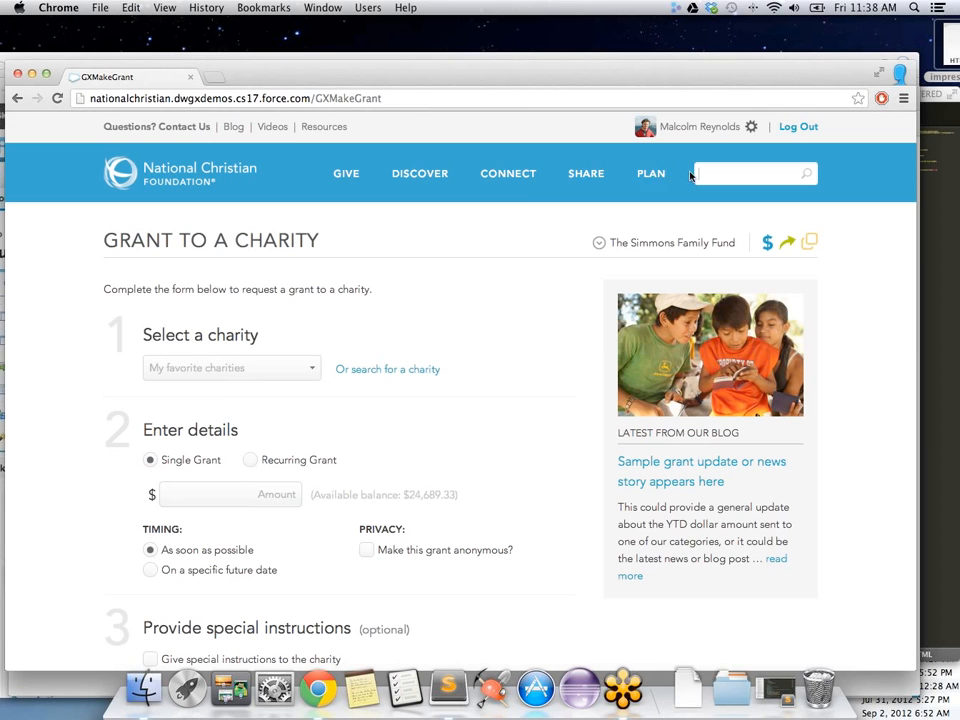
click(691, 173)
scroll(337, 245, down, 1)
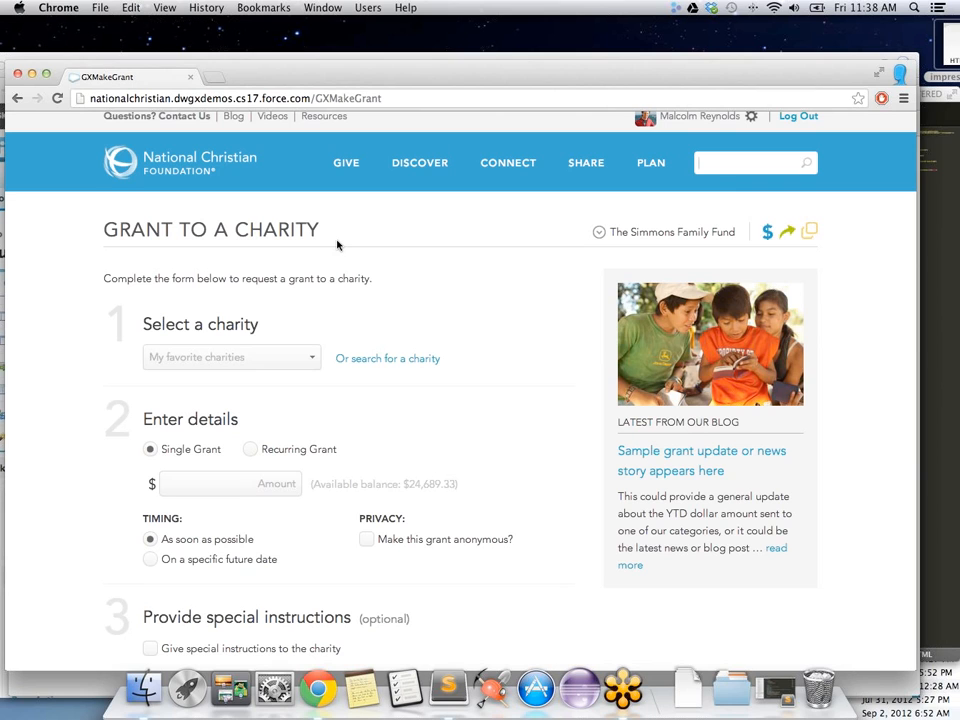
mouse_move(360, 164)
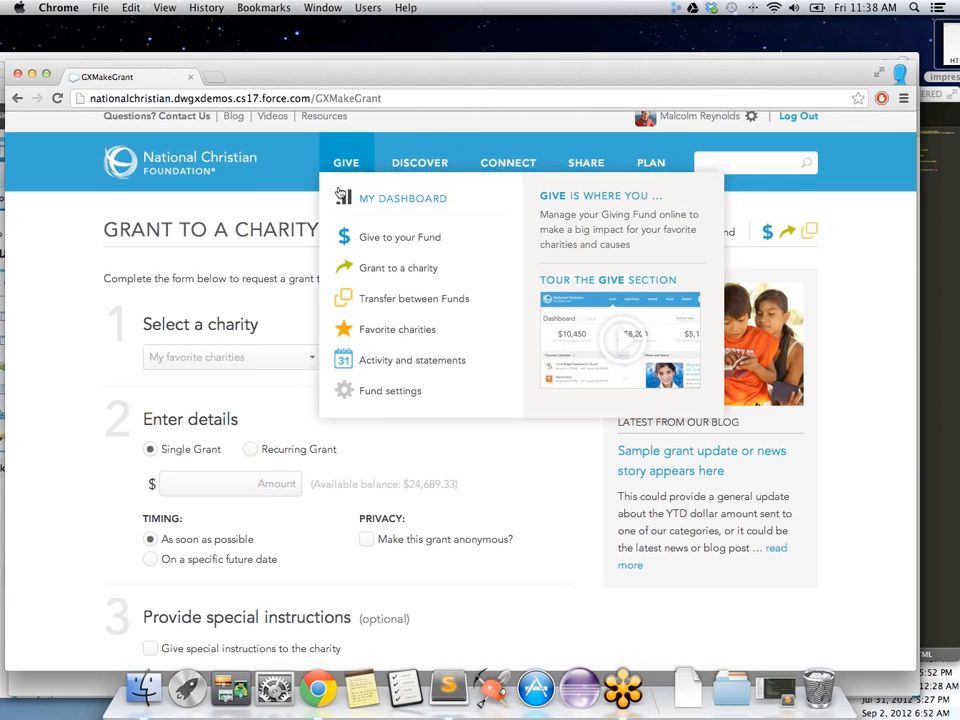
click(377, 362)
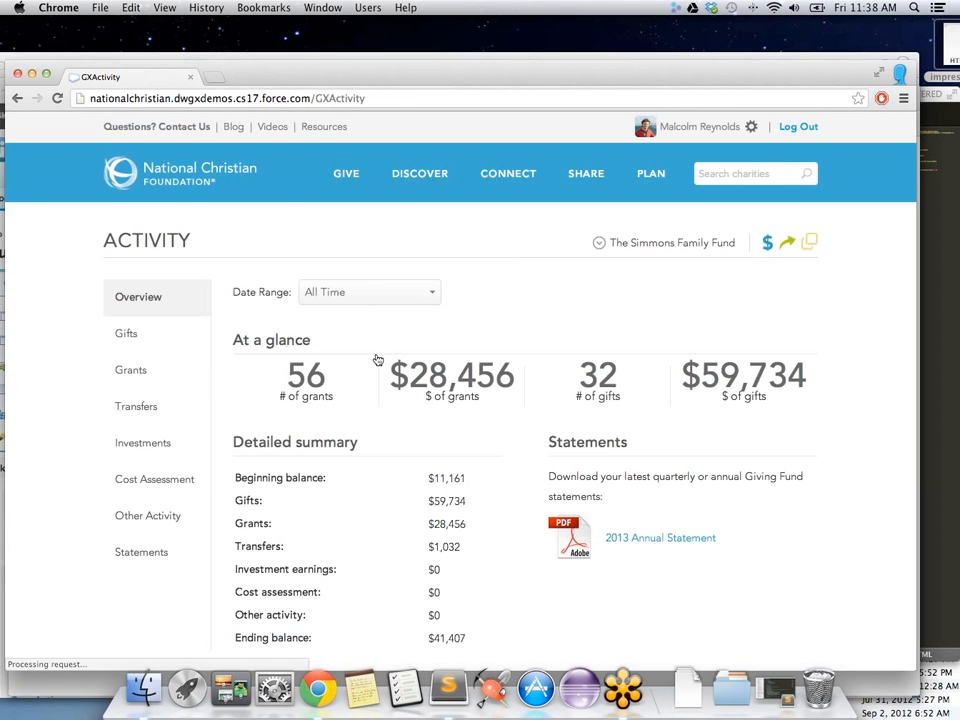
Step: Show the Gifts list and page through to gift rows 21–30
click(139, 344)
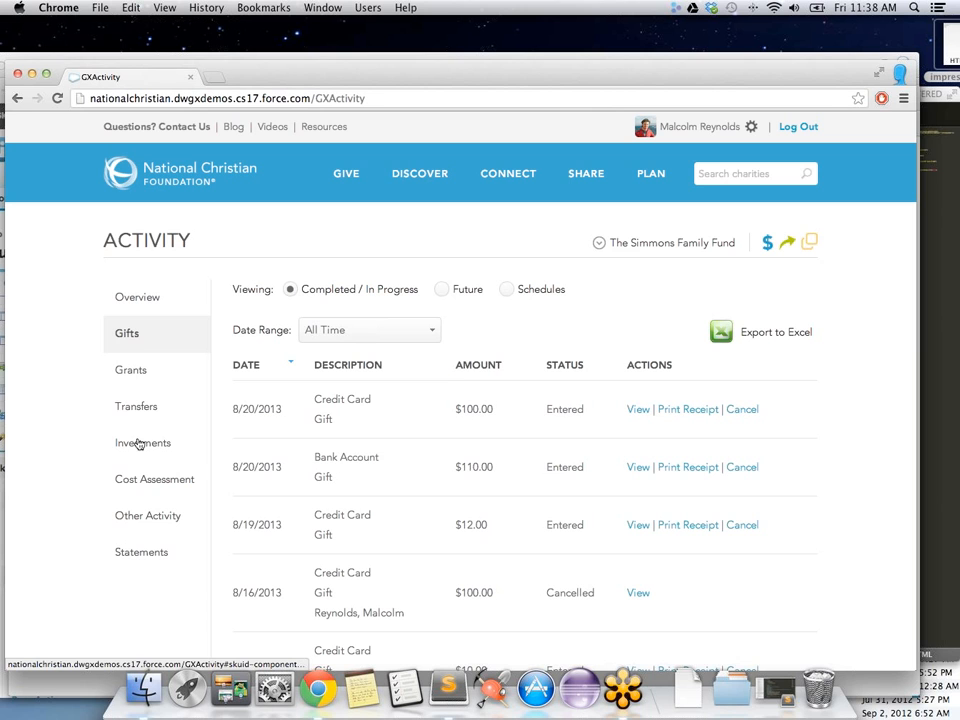
scroll(420, 392, down, 5)
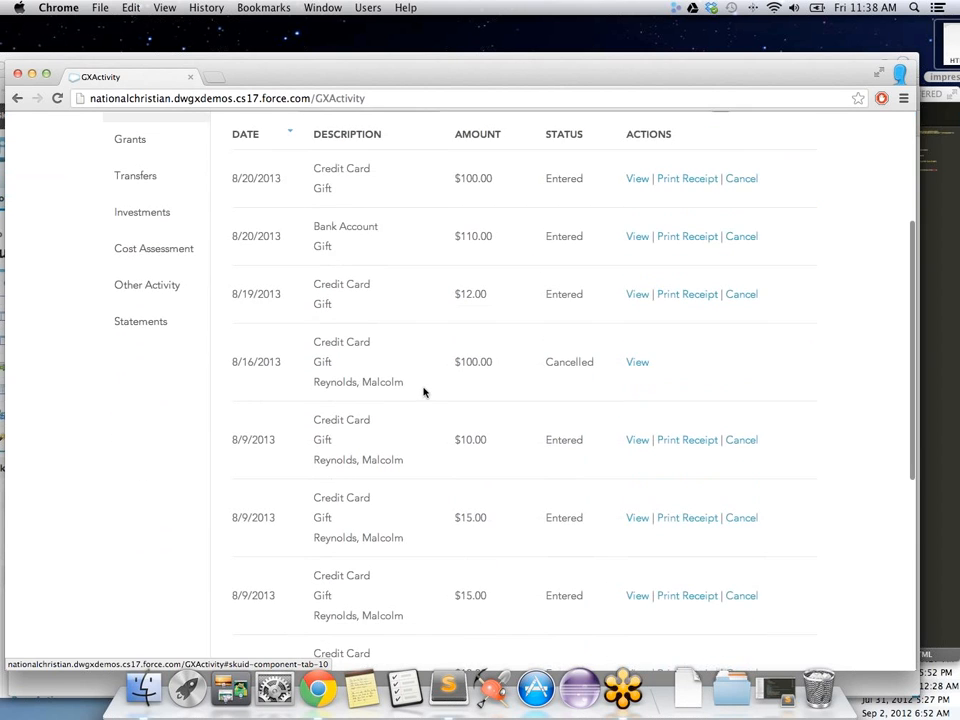
scroll(423, 392, down, 7)
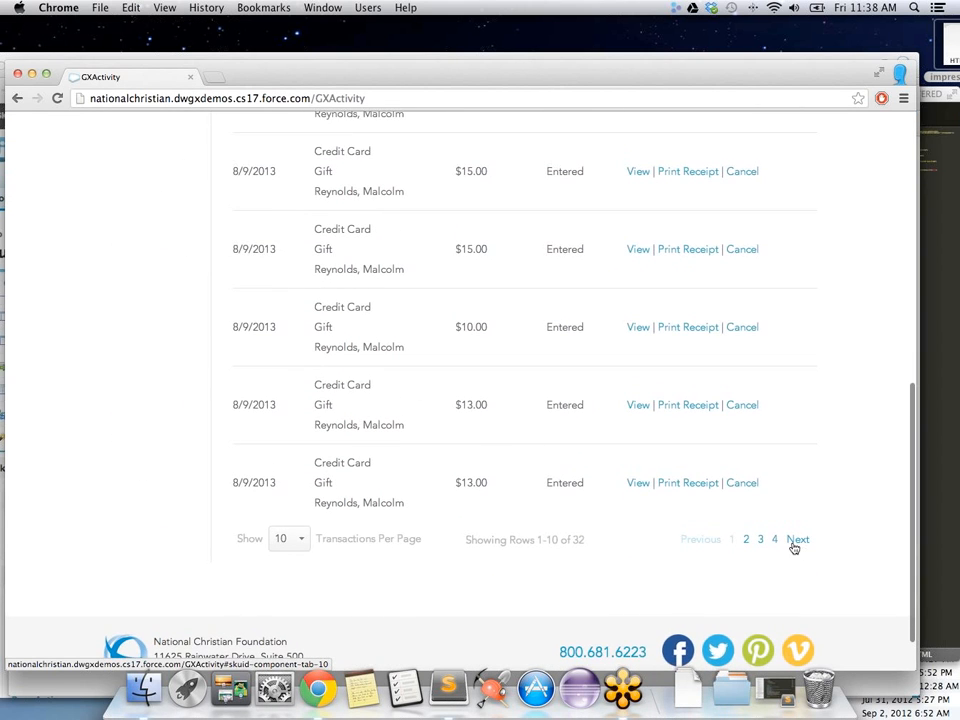
click(795, 543)
click(797, 598)
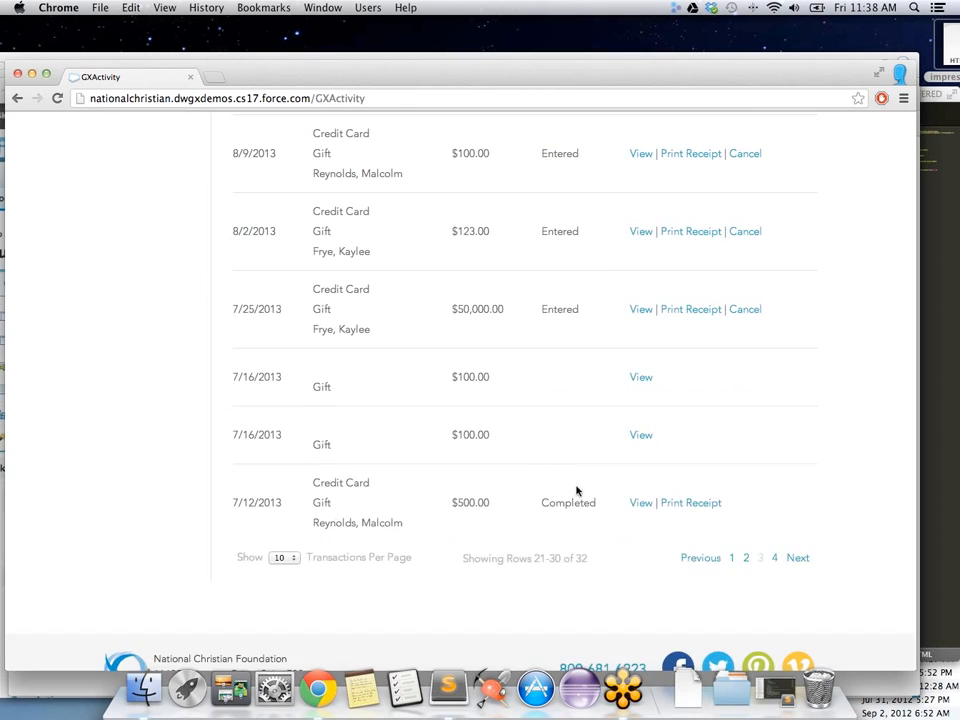
scroll(528, 477, up, 11)
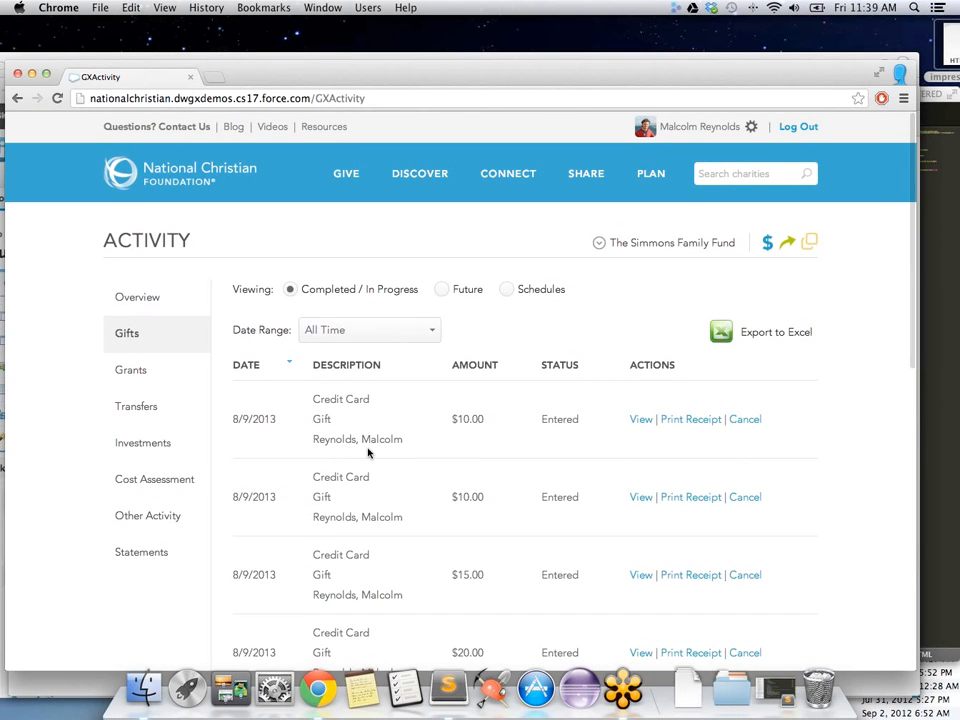
Step: Switch among the Future and Schedules gift views, then return to Completed / In Progress
click(443, 290)
click(508, 290)
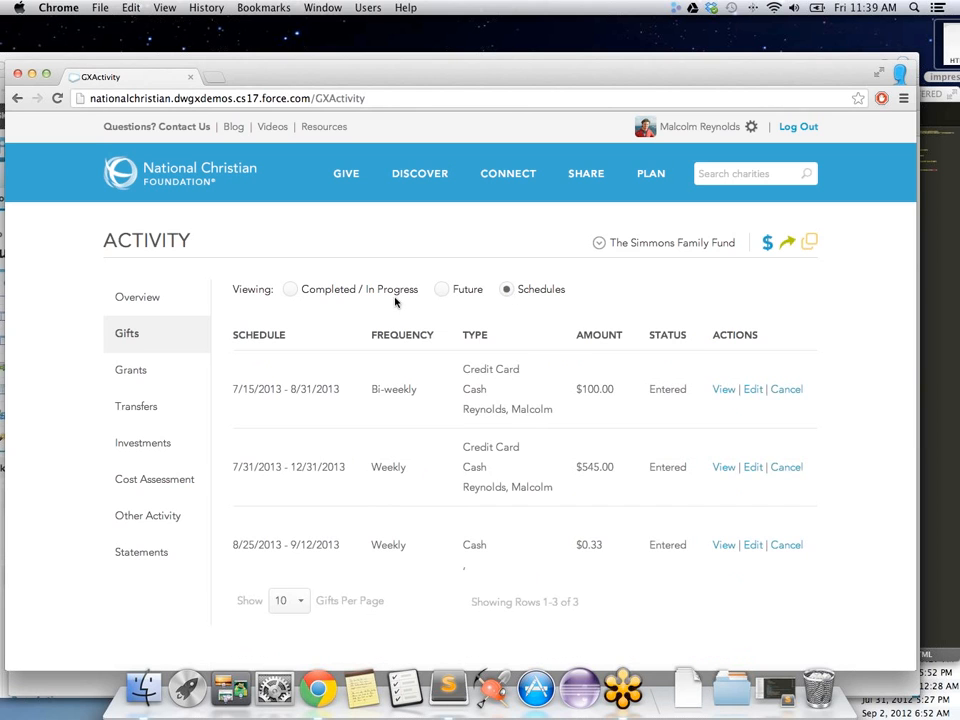
click(446, 290)
click(291, 289)
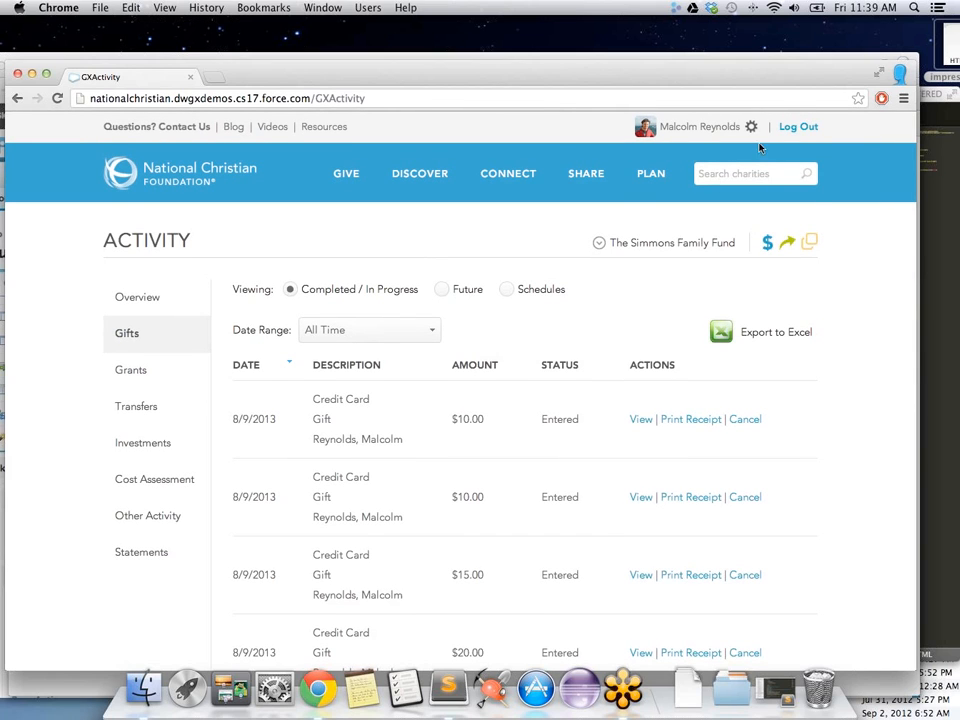
mouse_move(694, 128)
click(724, 209)
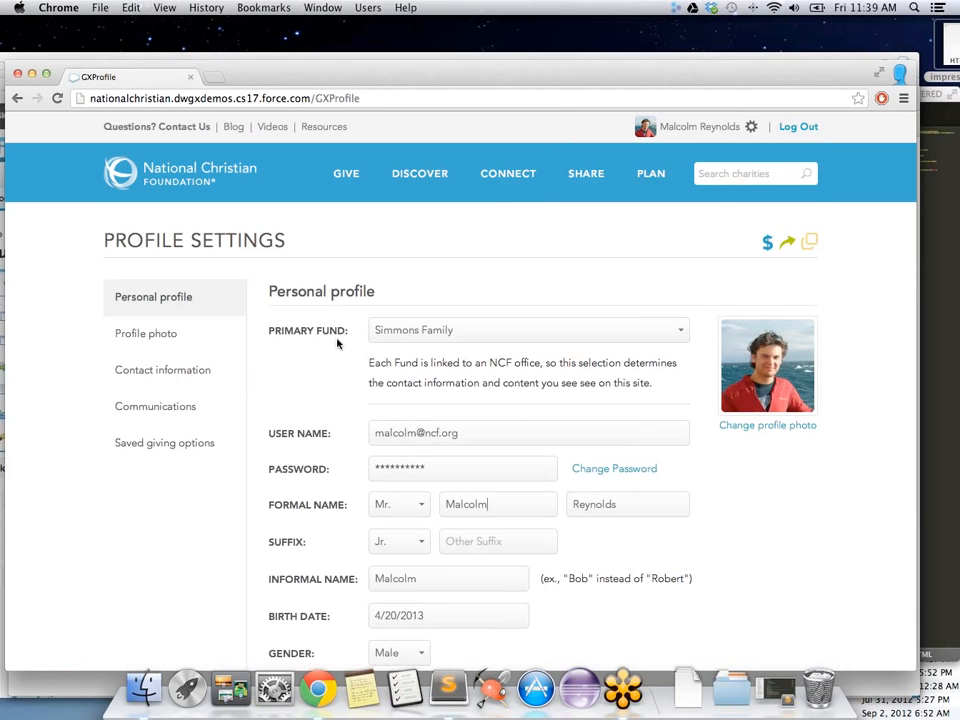
scroll(333, 345, down, 3)
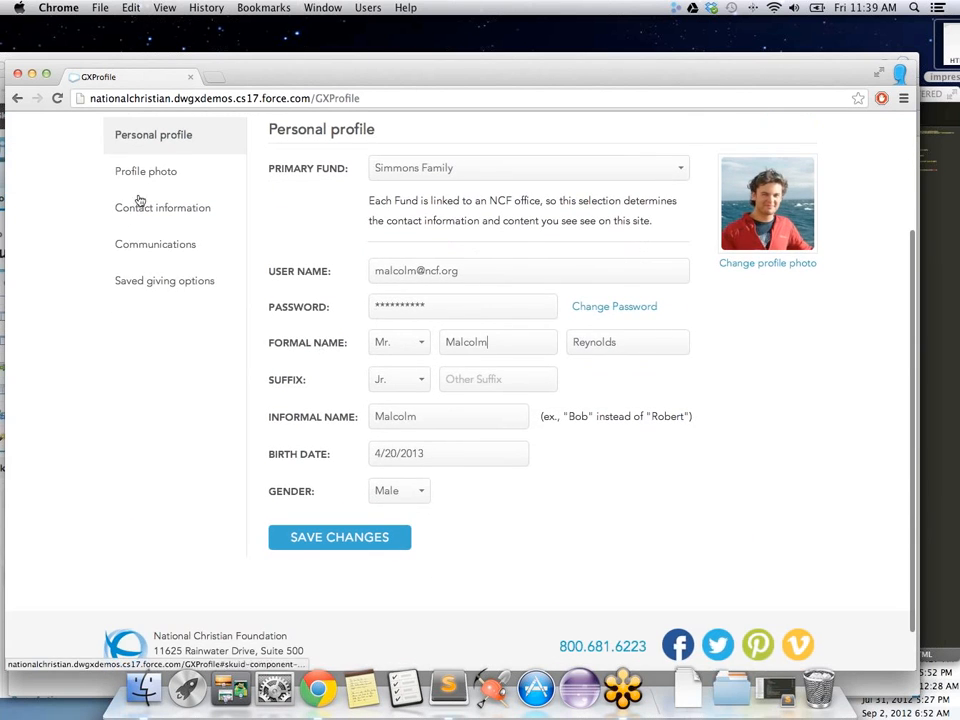
click(145, 178)
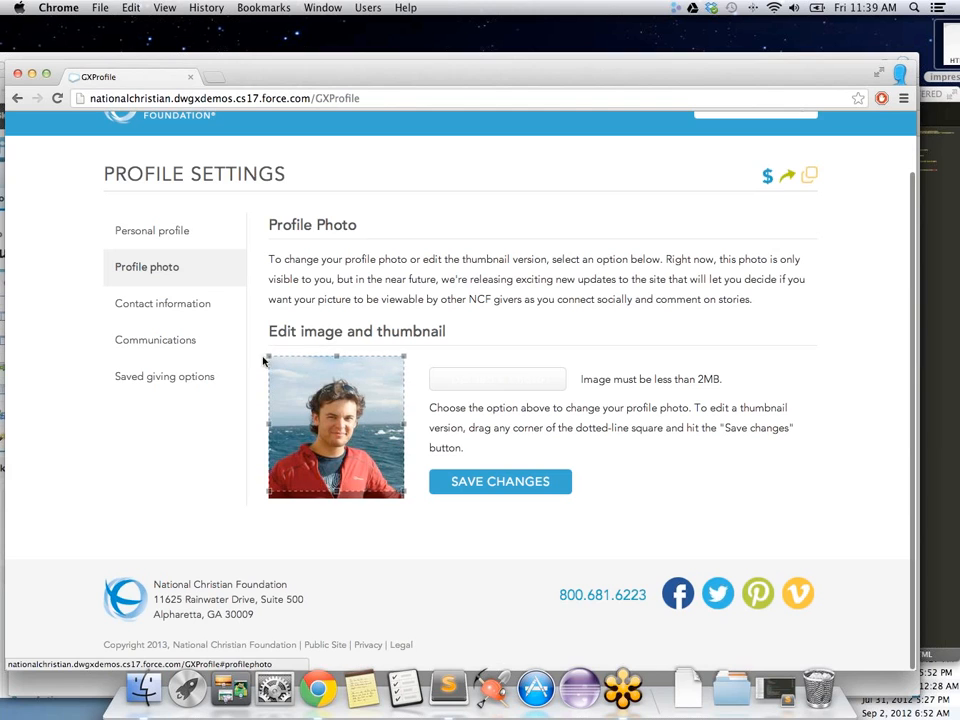
drag(268, 356, 299, 398)
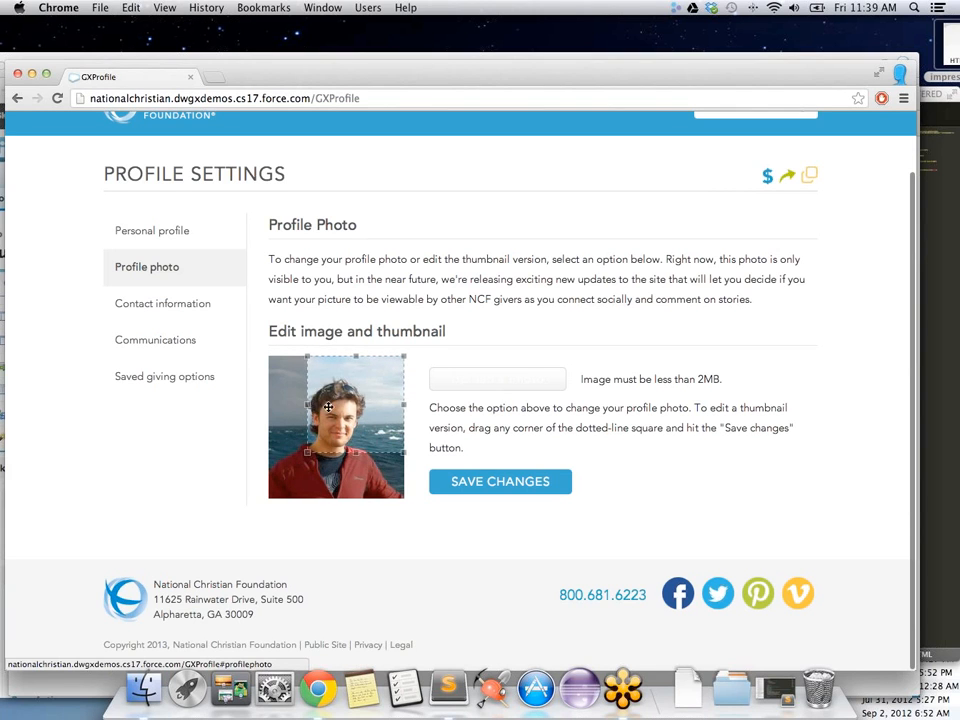
mouse_move(381, 396)
mouse_down()
mouse_move(364, 394)
mouse_move(361, 412)
mouse_move(395, 388)
mouse_up()
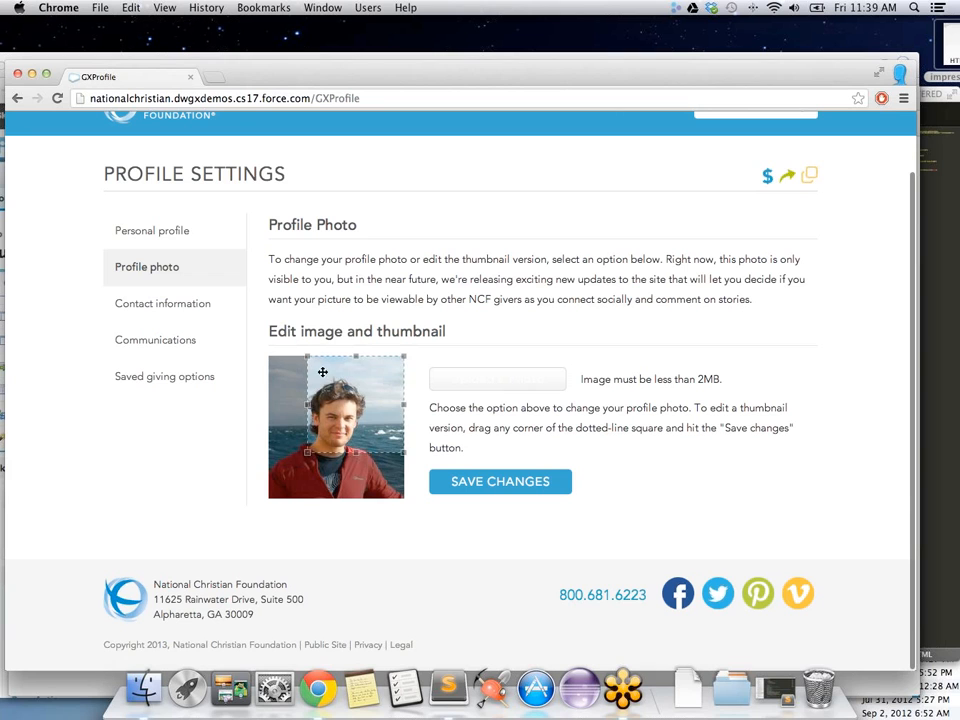
drag(307, 453, 272, 538)
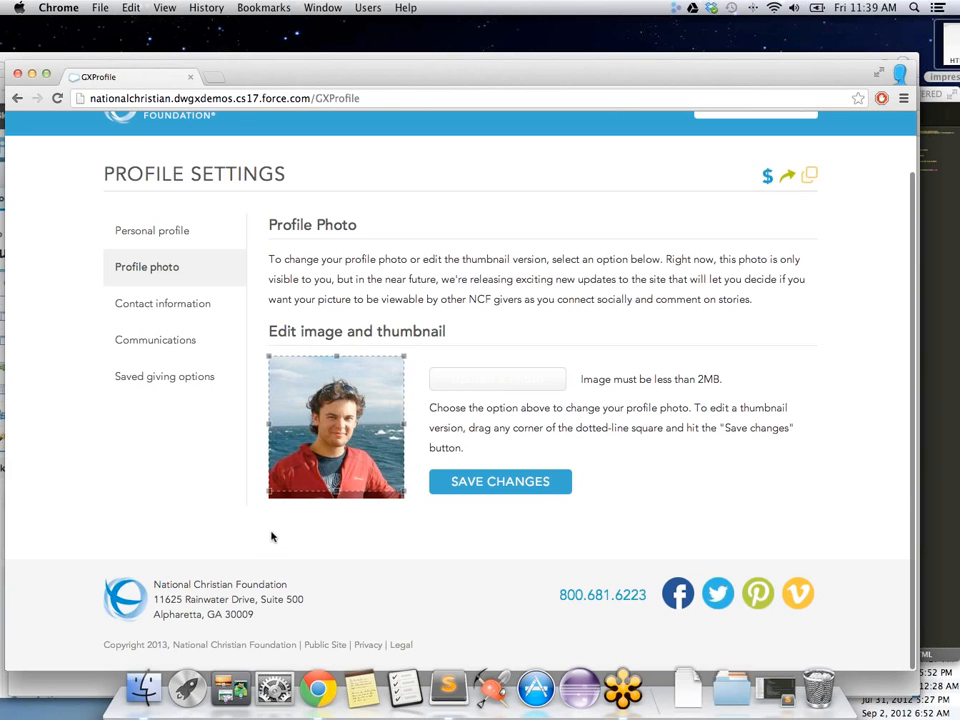
scroll(567, 229, up, 3)
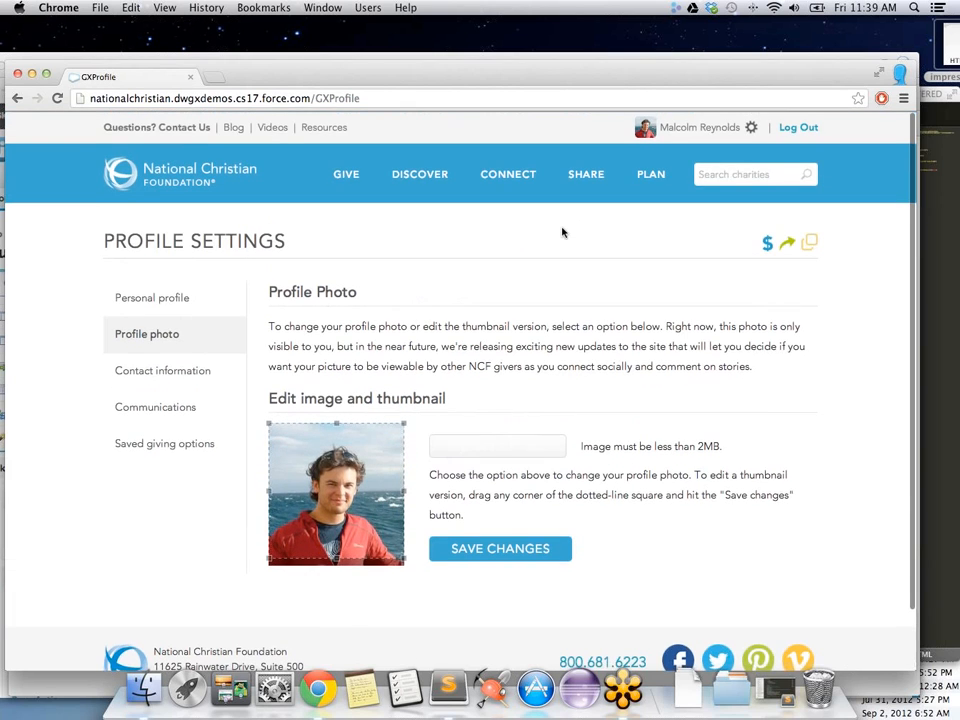
click(809, 128)
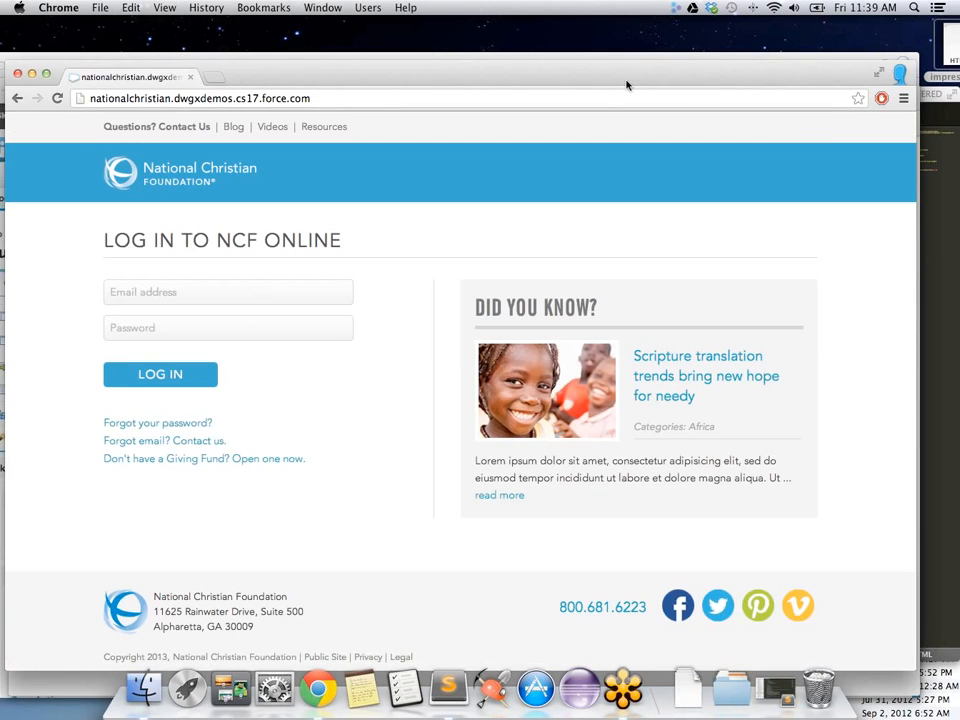
Step: Move the NCF window aside and bring the Salesforce Contacts window to the front
drag(628, 85, 649, 171)
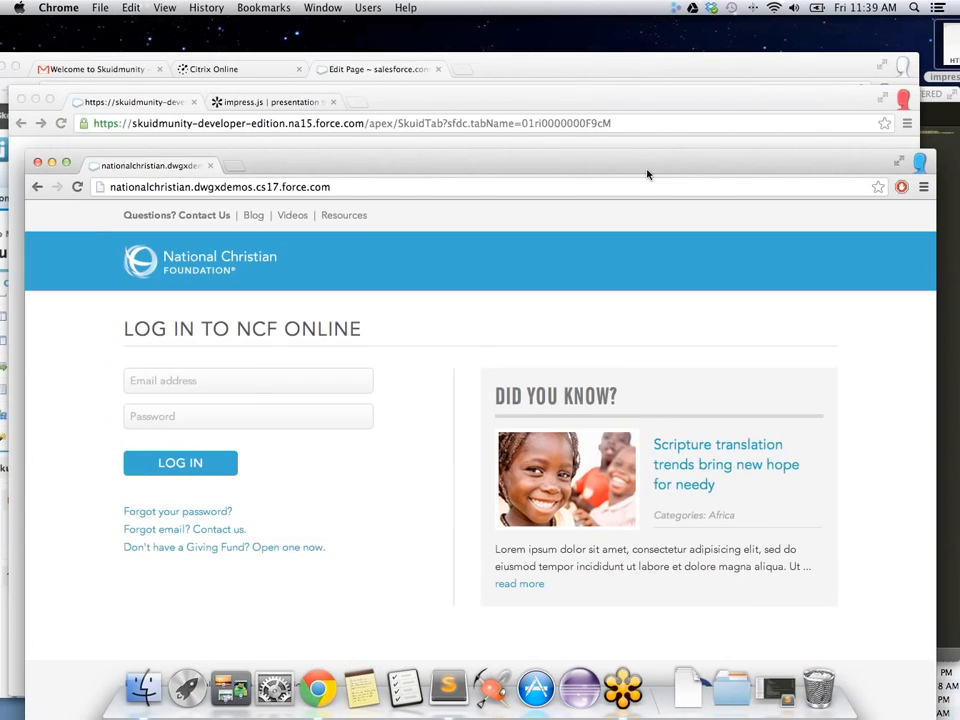
click(548, 104)
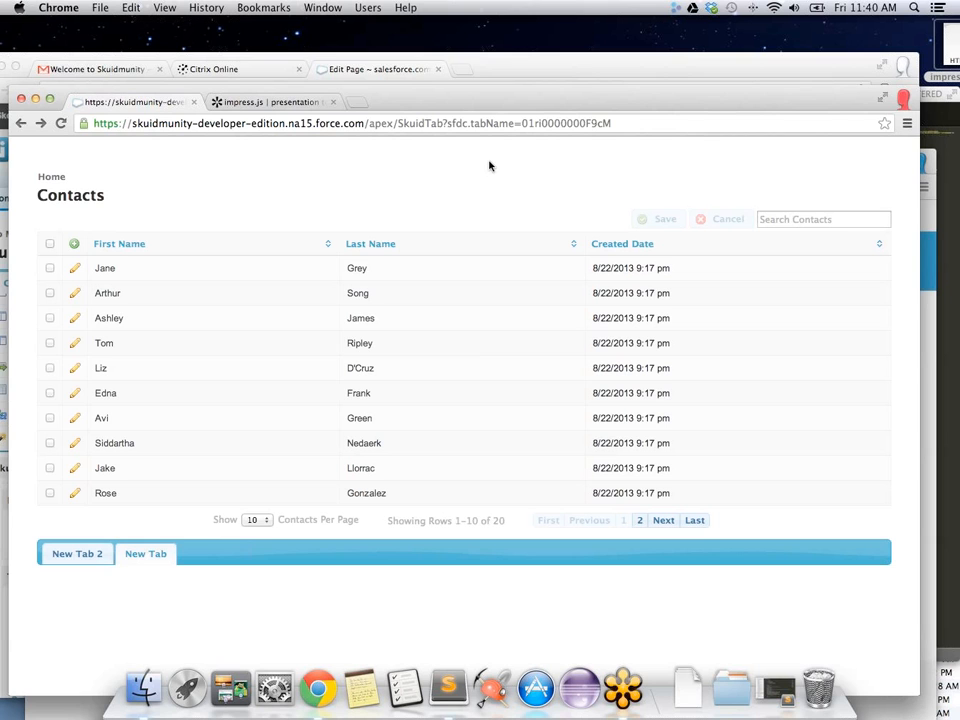
Step: Bring the Skuid Page Builder for ContactsTab forward and open the user account menu
click(587, 69)
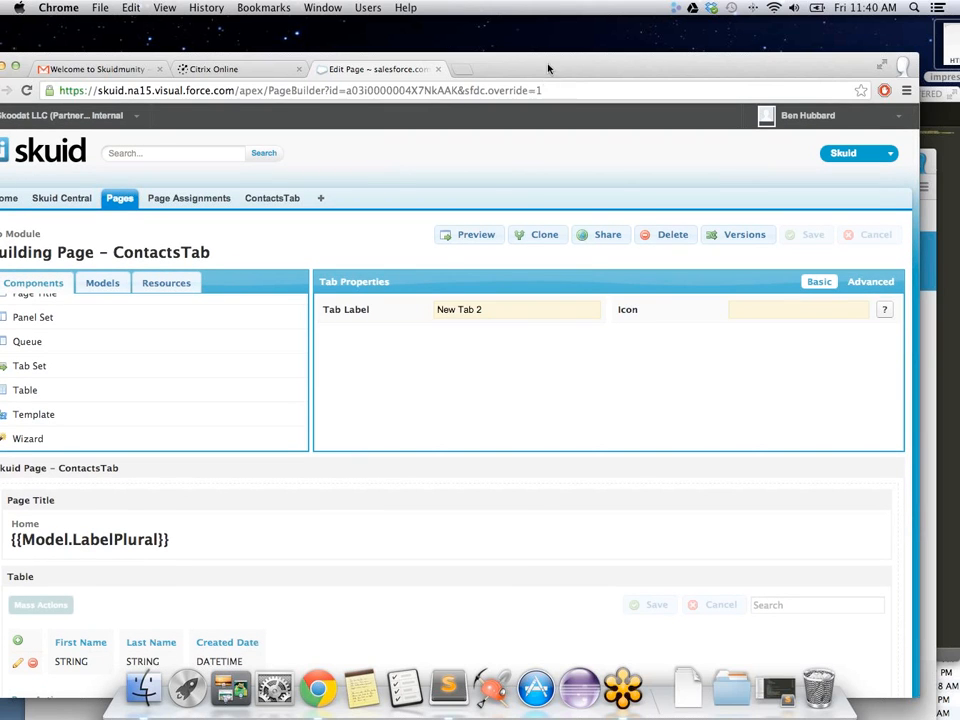
drag(548, 67, 563, 50)
click(862, 99)
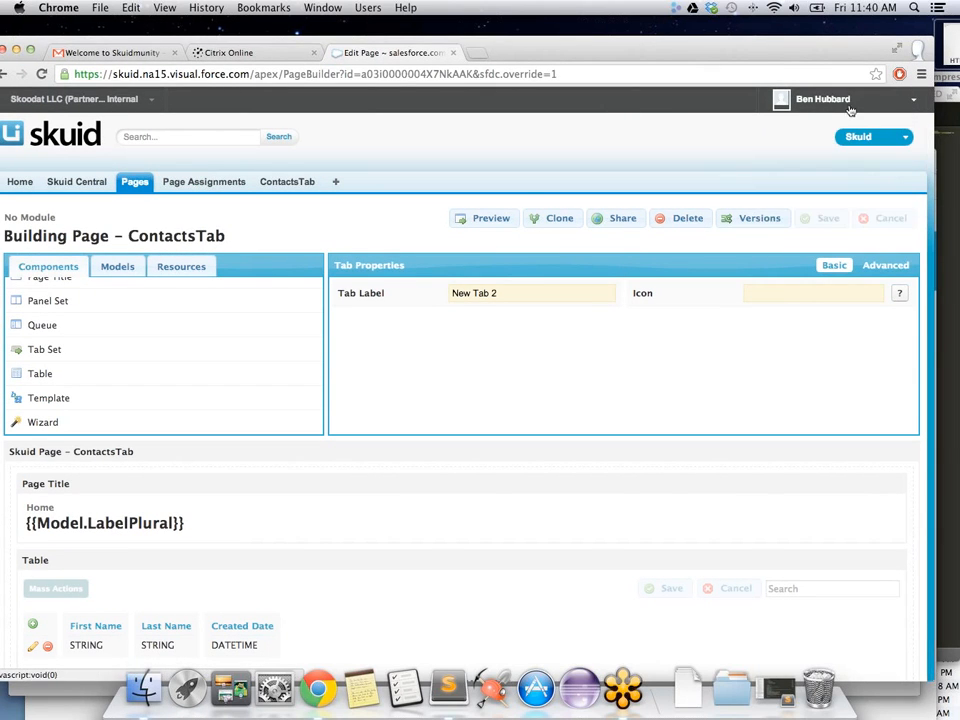
click(862, 101)
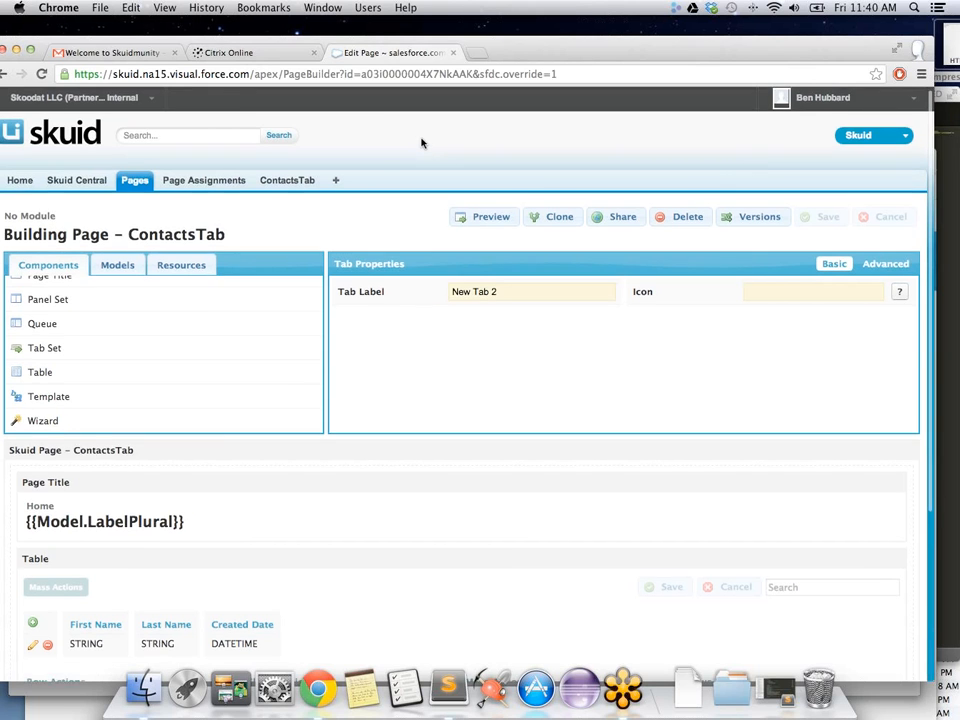
scroll(204, 150, down, 5)
scroll(204, 150, up, 5)
scroll(202, 150, up, 2)
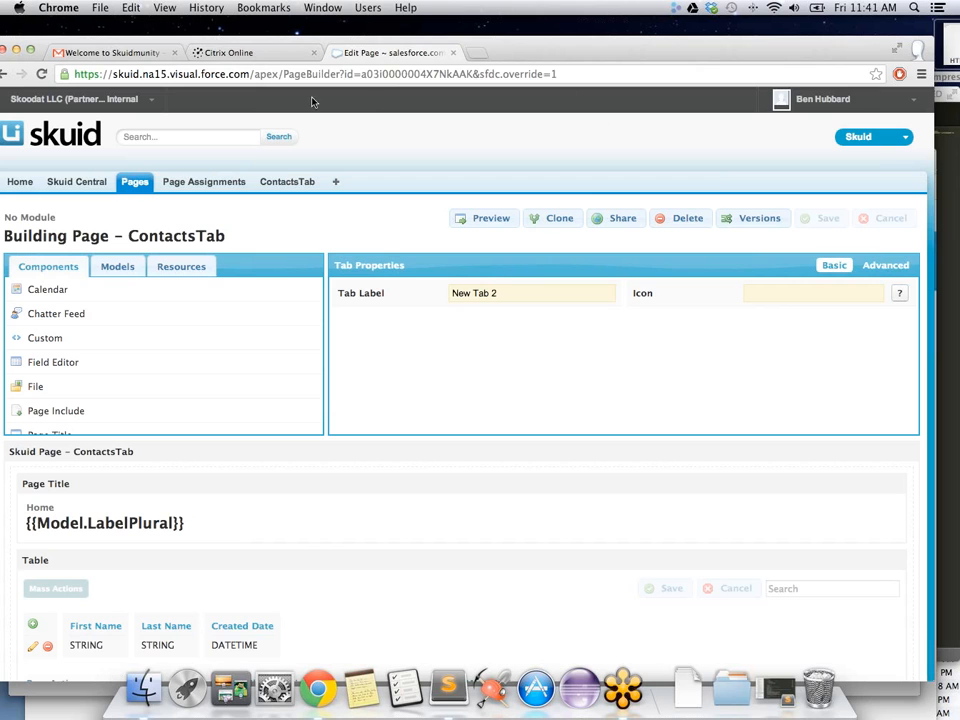
Step: Go to Setup and open Customize > Communities > Manage Communities
click(822, 99)
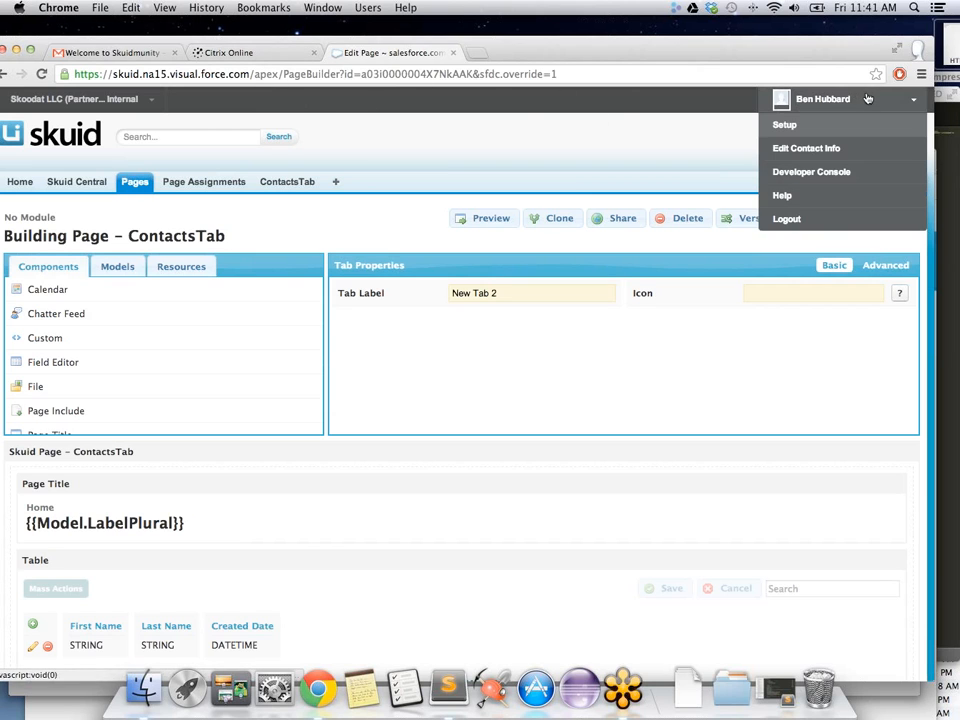
click(806, 127)
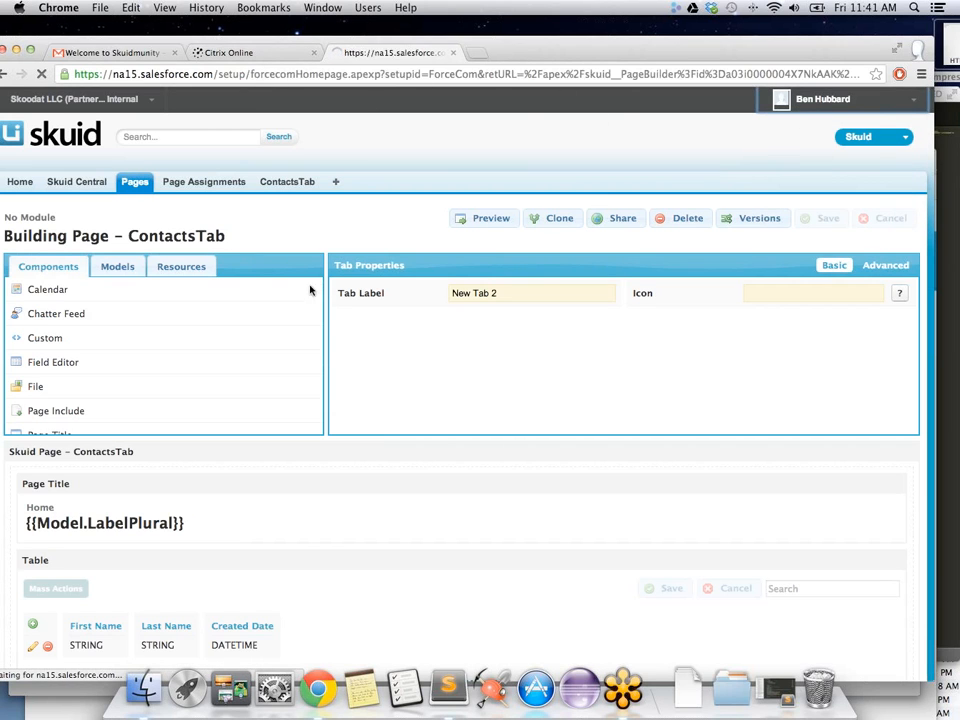
scroll(133, 443, down, 2)
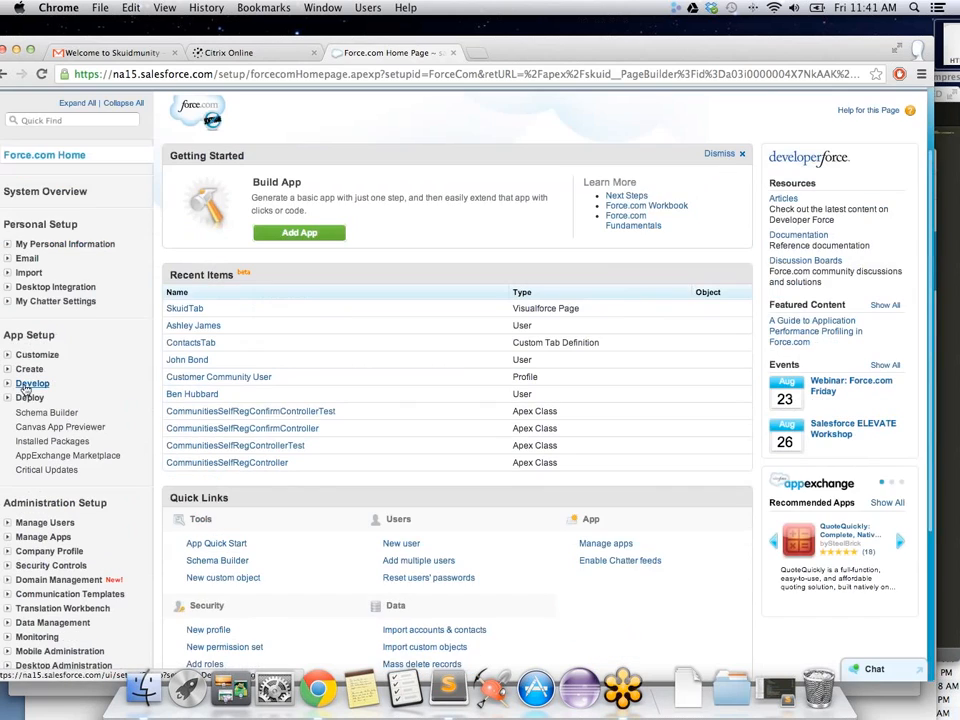
scroll(20, 390, down, 1)
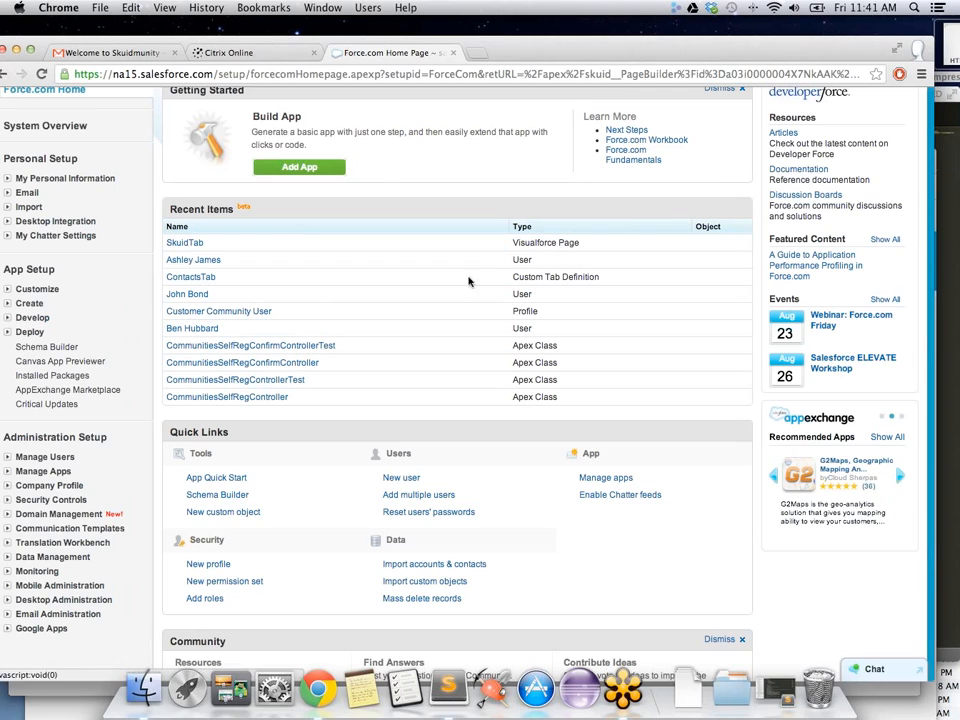
click(8, 289)
scroll(83, 398, down, 5)
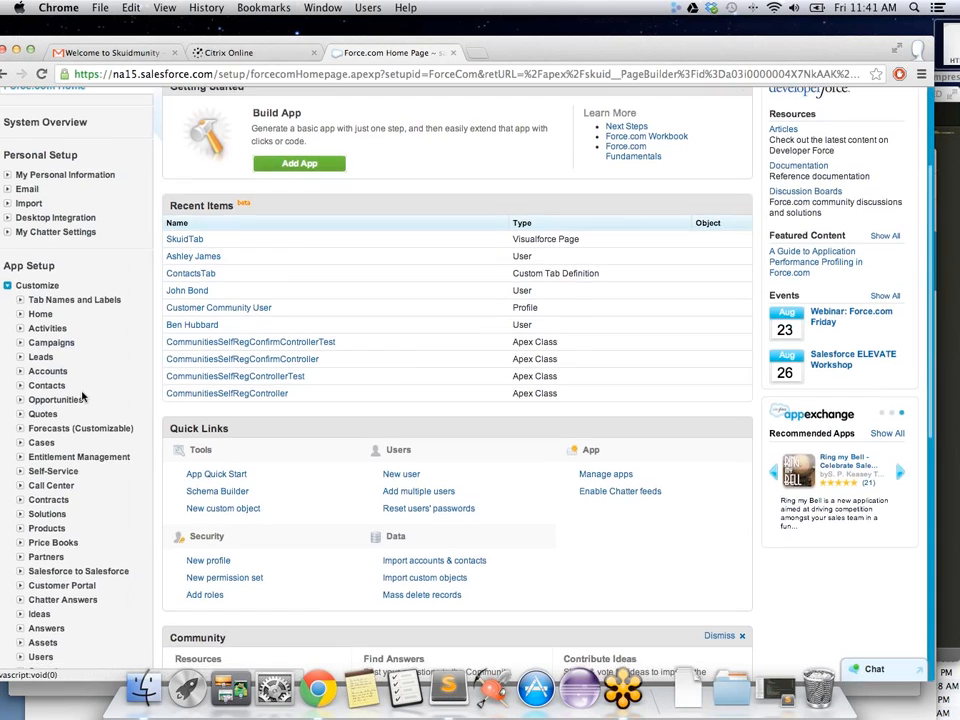
scroll(83, 398, down, 1)
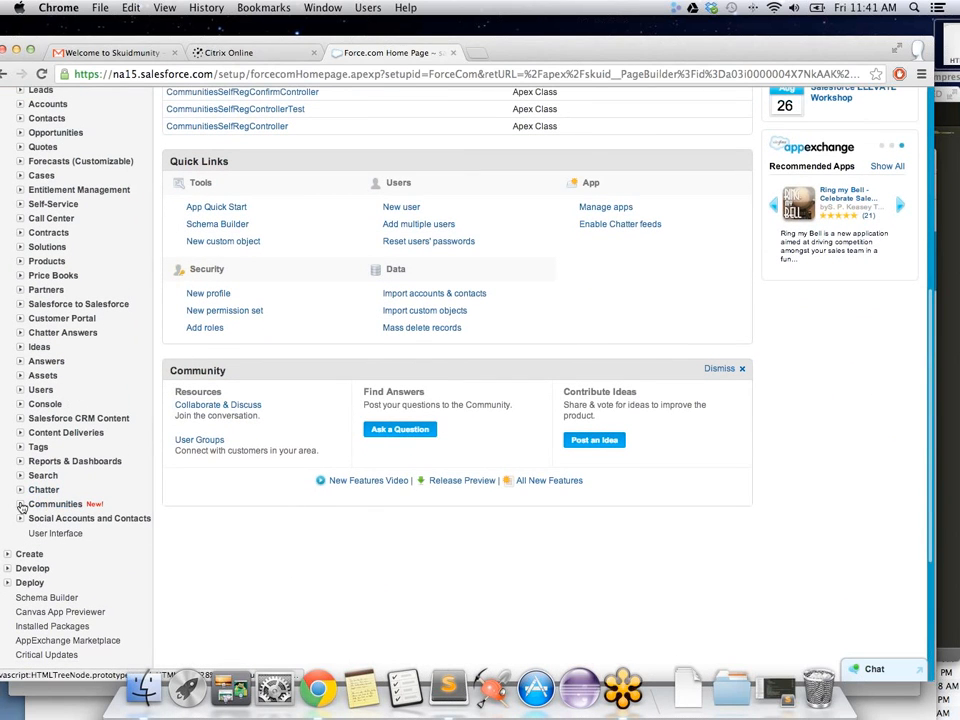
click(43, 505)
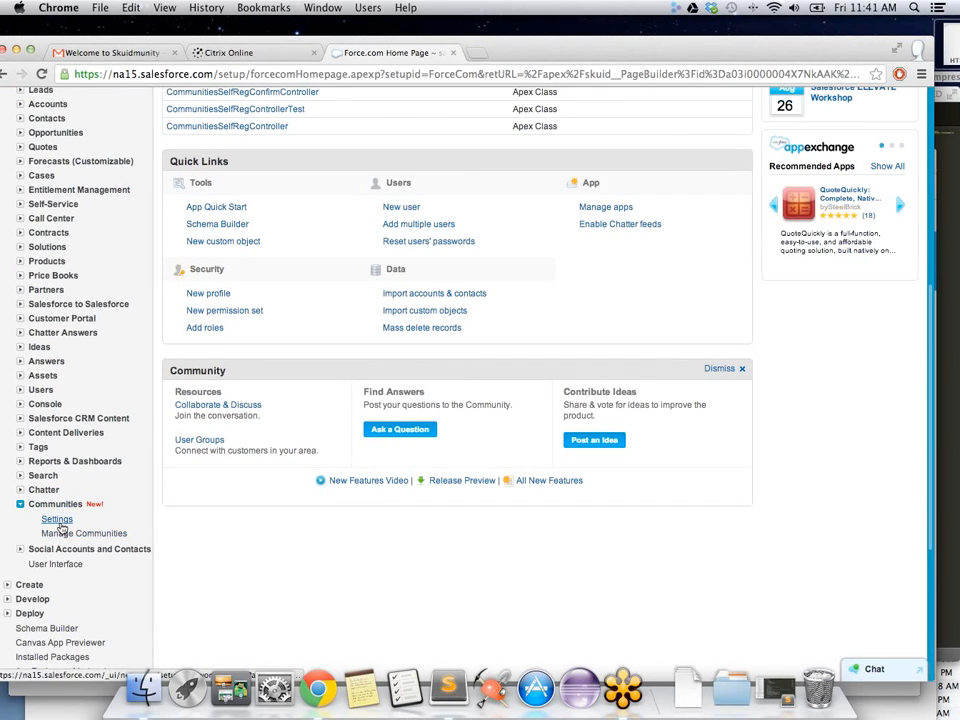
click(62, 539)
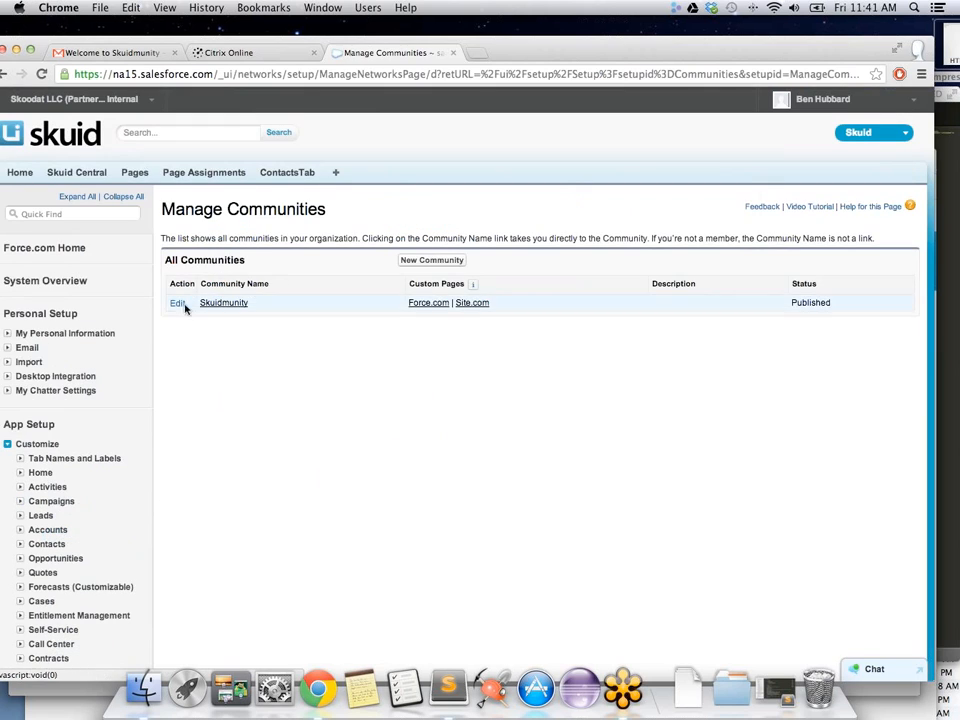
click(177, 304)
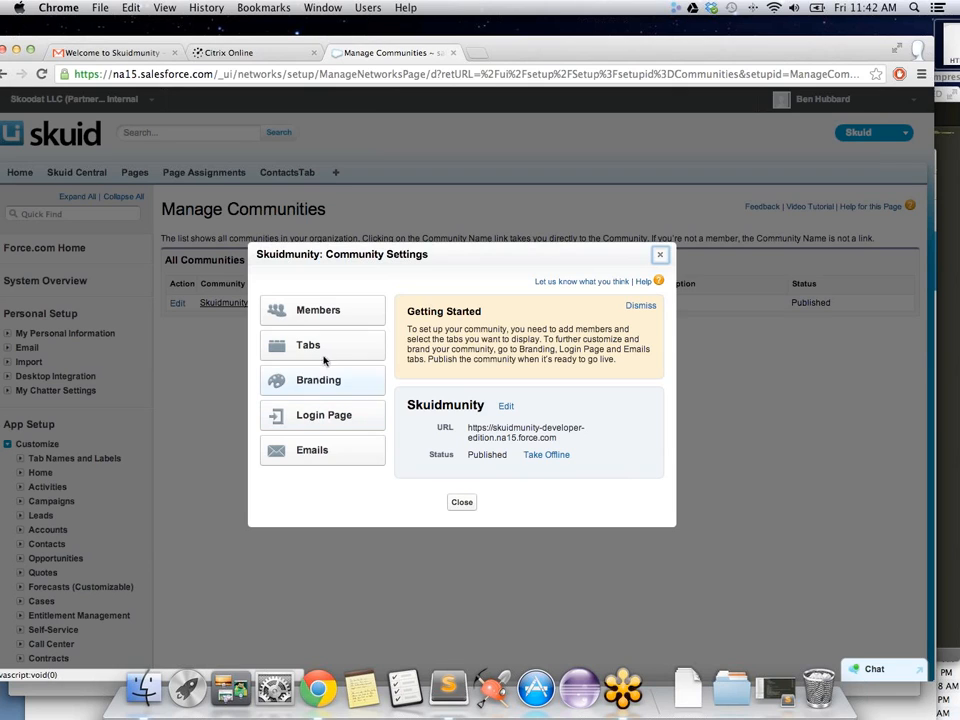
click(316, 420)
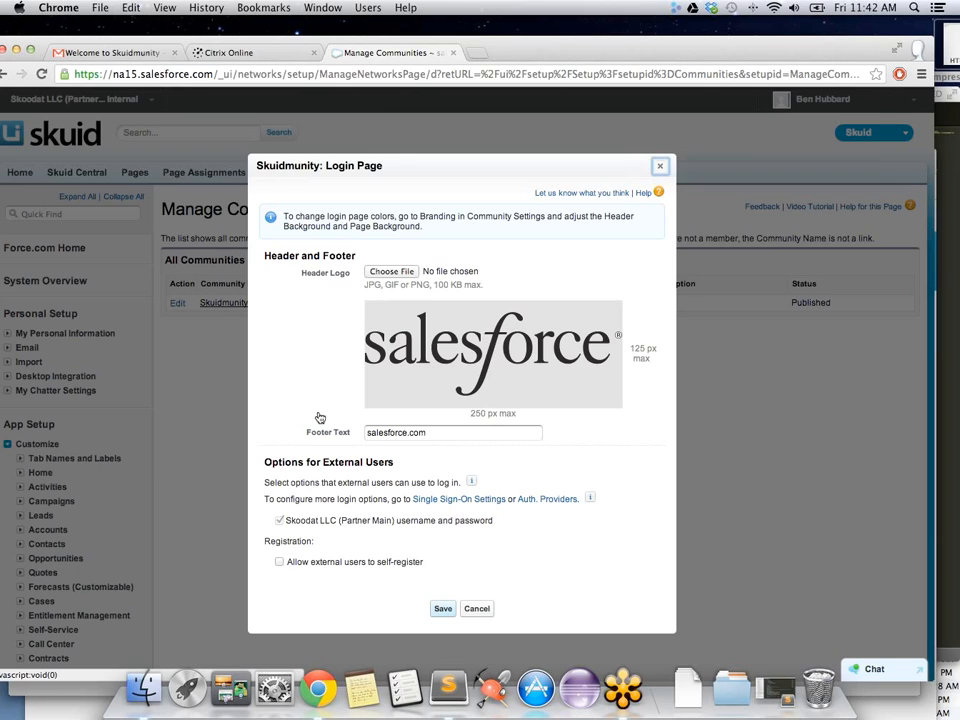
click(477, 609)
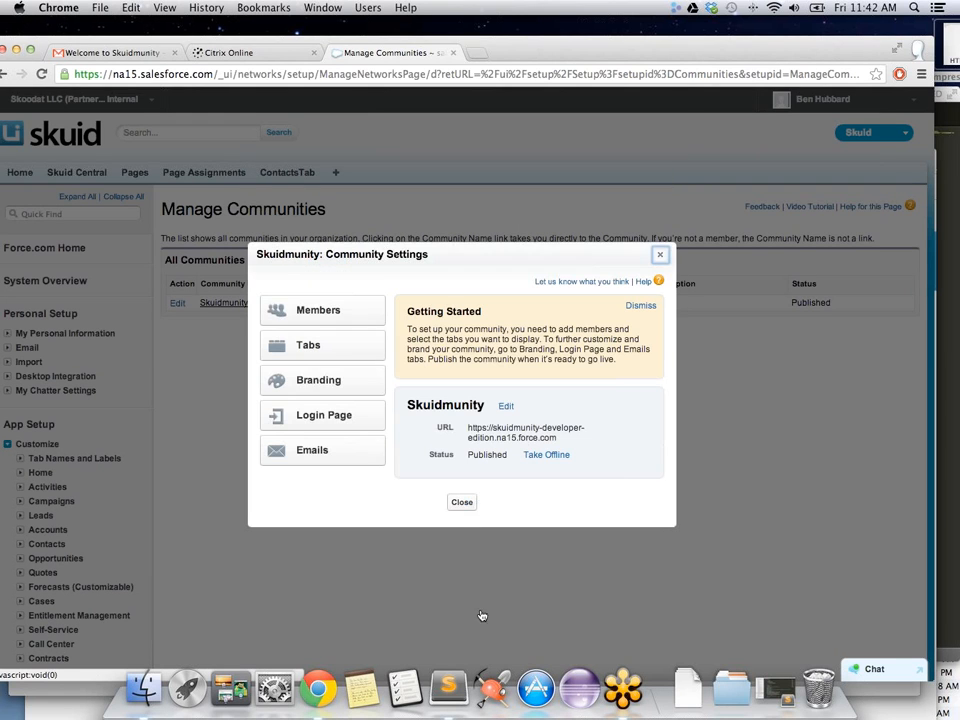
click(660, 255)
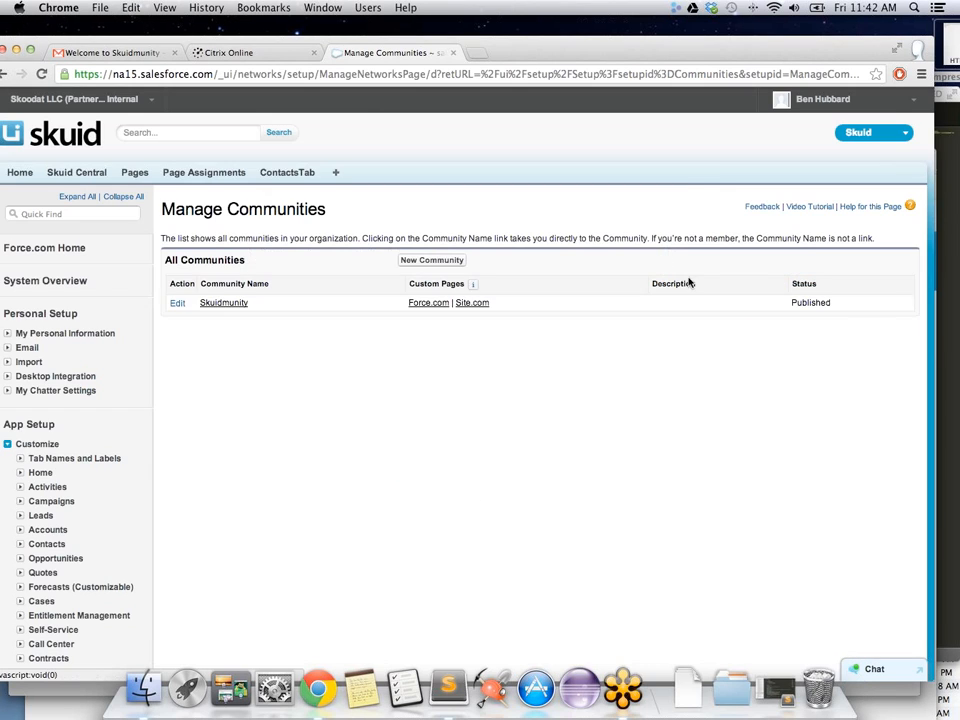
drag(667, 49, 643, 145)
click(620, 106)
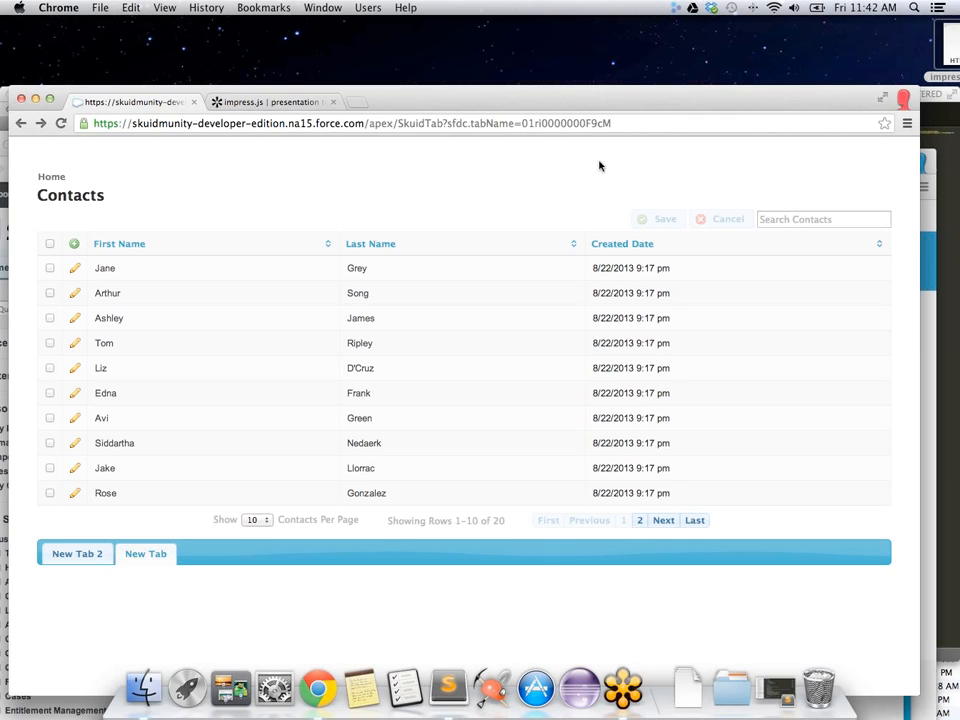
Step: Select the URL path after the domain in the Contacts page's address bar
click(366, 122)
click(368, 123)
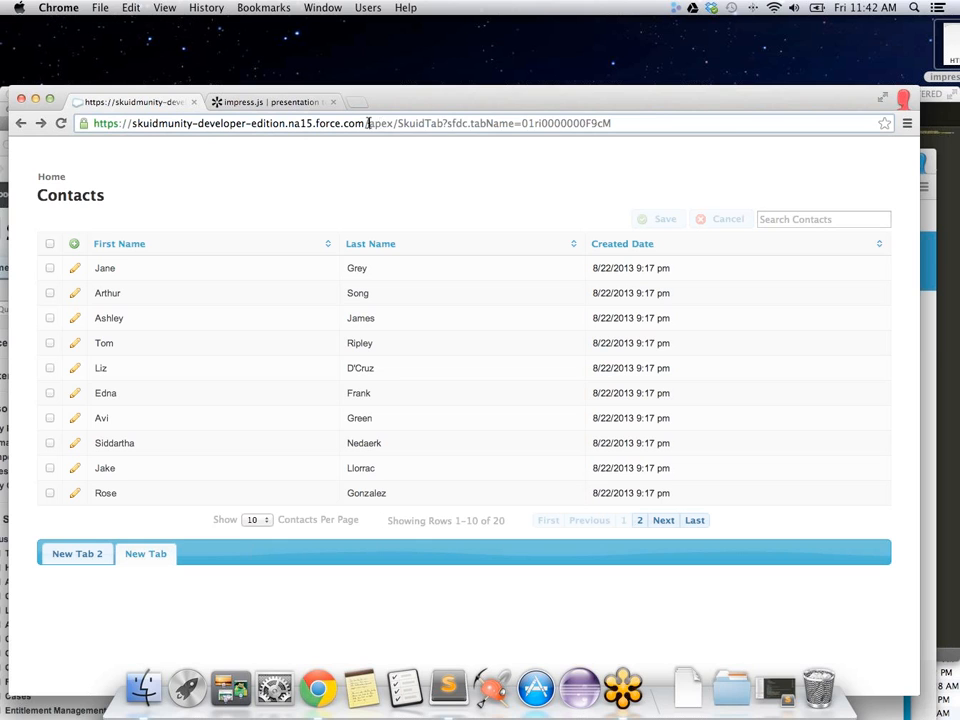
drag(368, 123, 658, 118)
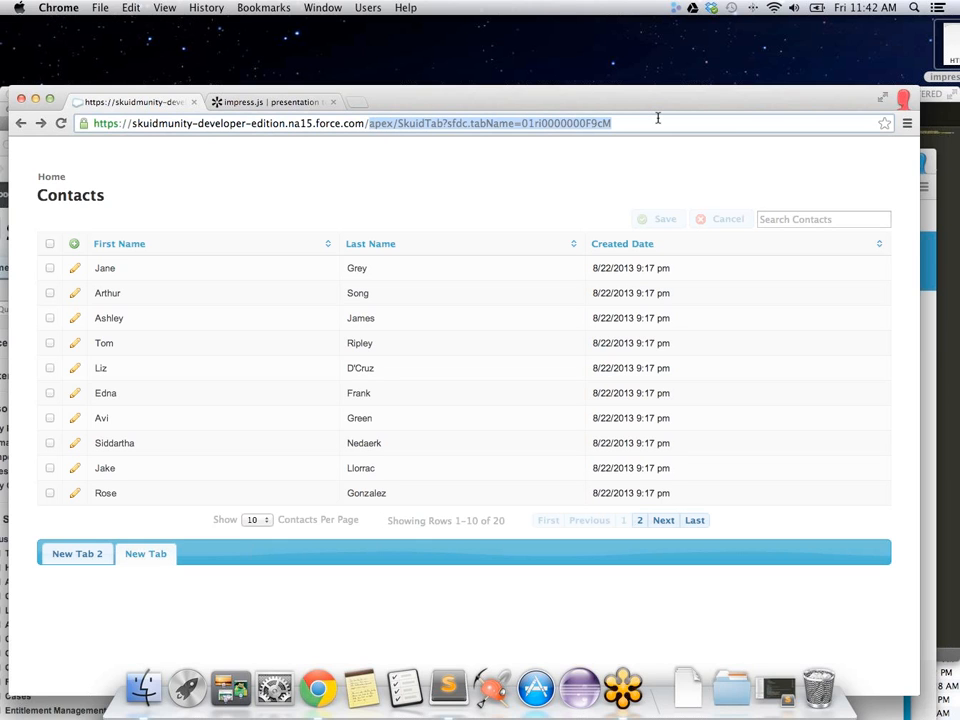
Step: Change the address path to 'login' to load the Skuidmunity community login page
key(BackSpace)
text(login)
key(Return)
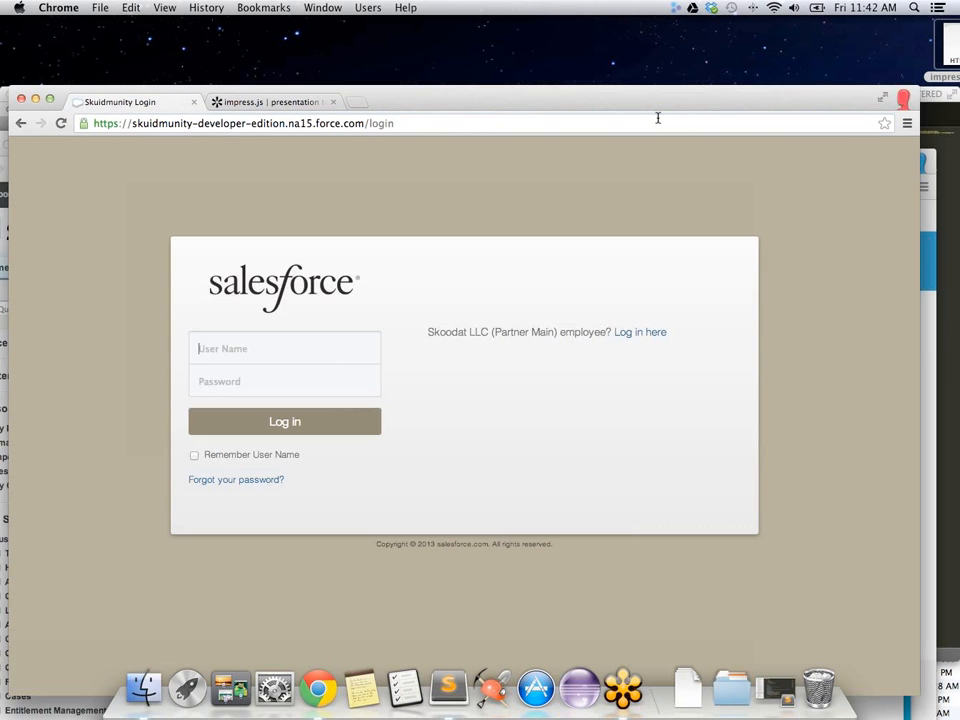
Step: Fill in the community member's saved user name from autofill and type the password
click(305, 352)
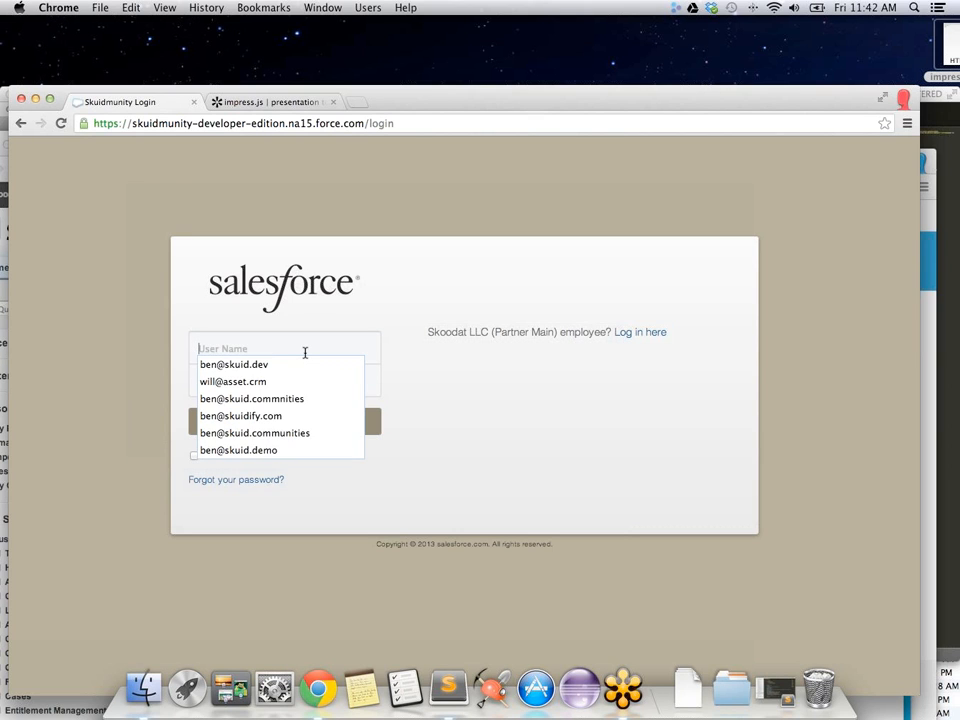
text(a)
key(Down)
key(Return)
key(Tab)
text(••••)
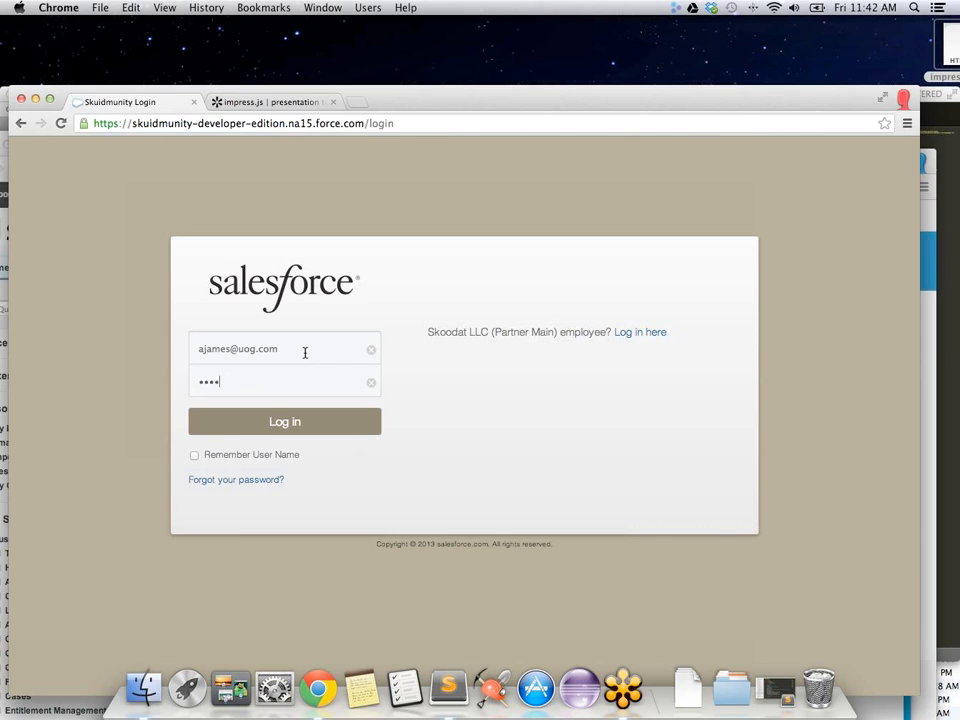